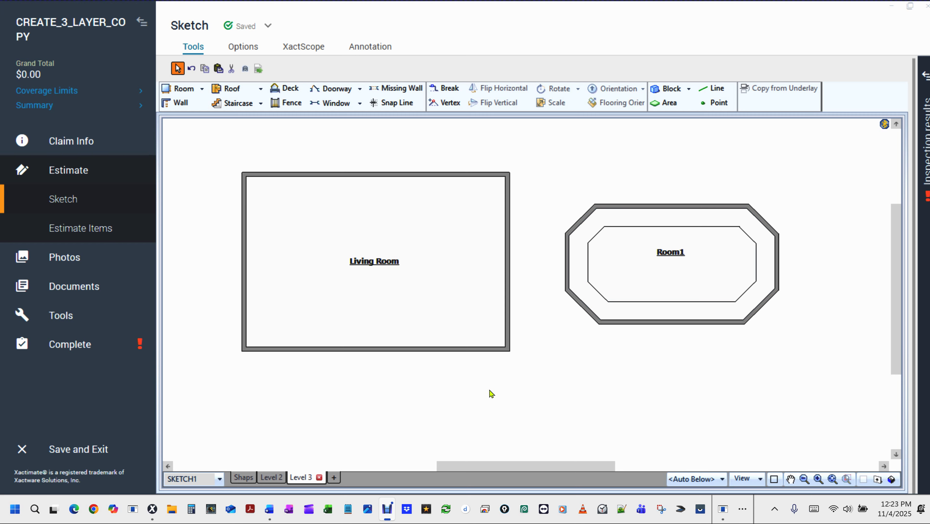
Examine the Living Room and the eight-sided Room1 with its raised ceiling in 3D, and return to the plan view
click(453, 391)
click(445, 400)
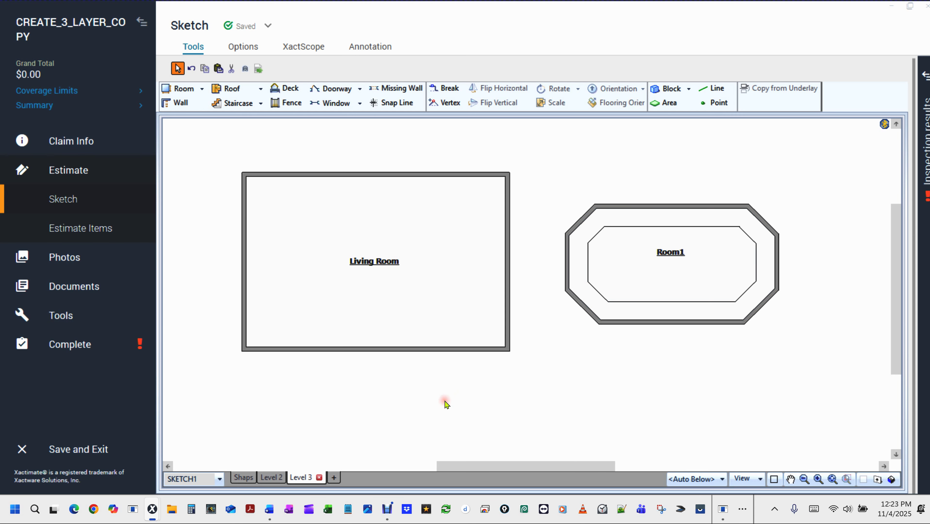
key(F9)
mouse_move(445, 401)
mouse_down()
mouse_move(473, 137)
mouse_move(475, 180)
mouse_up()
click(417, 296)
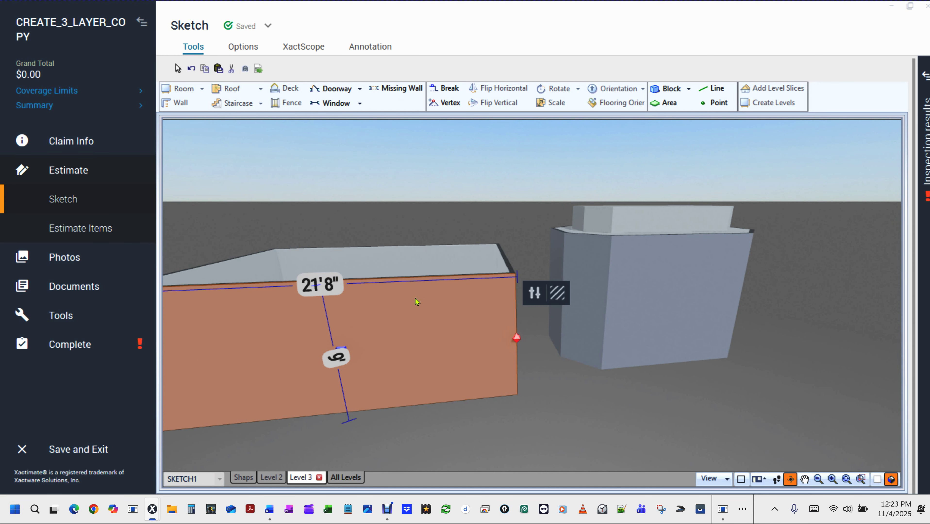
click(625, 310)
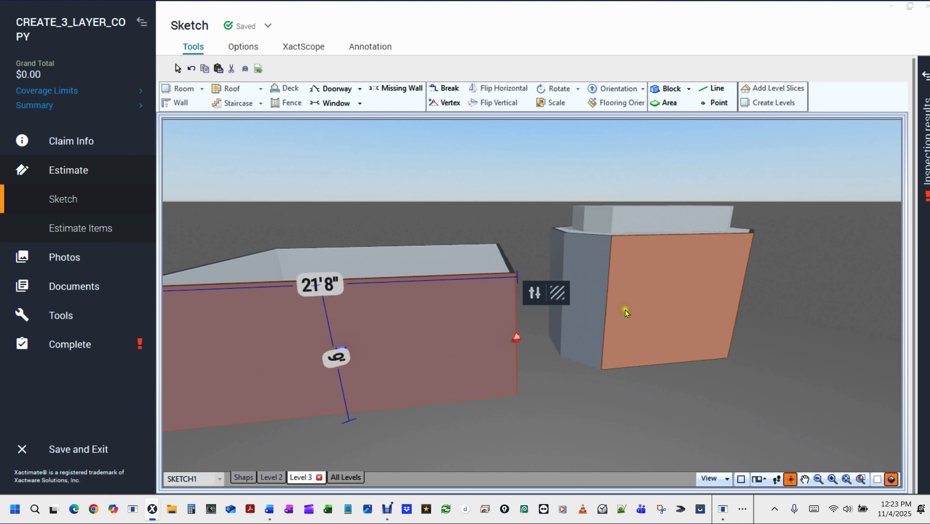
drag(625, 310, 615, 345)
click(657, 222)
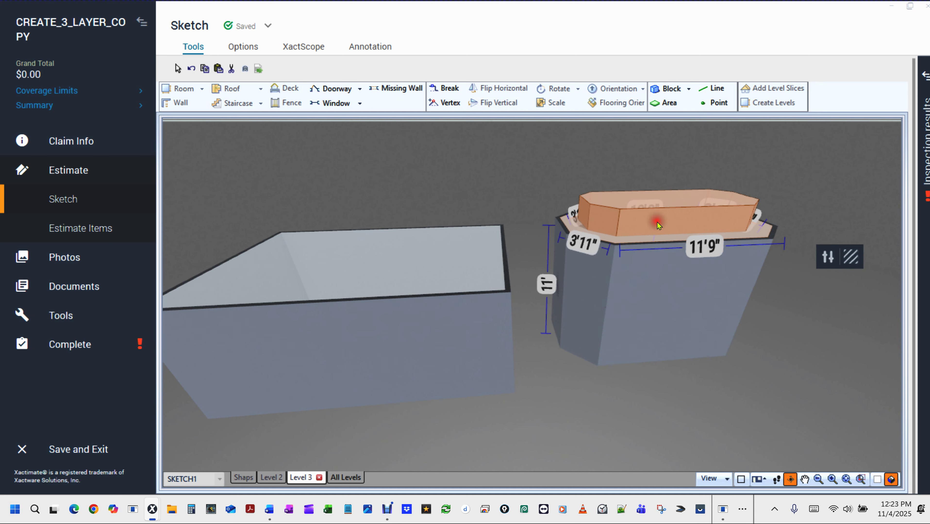
click(566, 388)
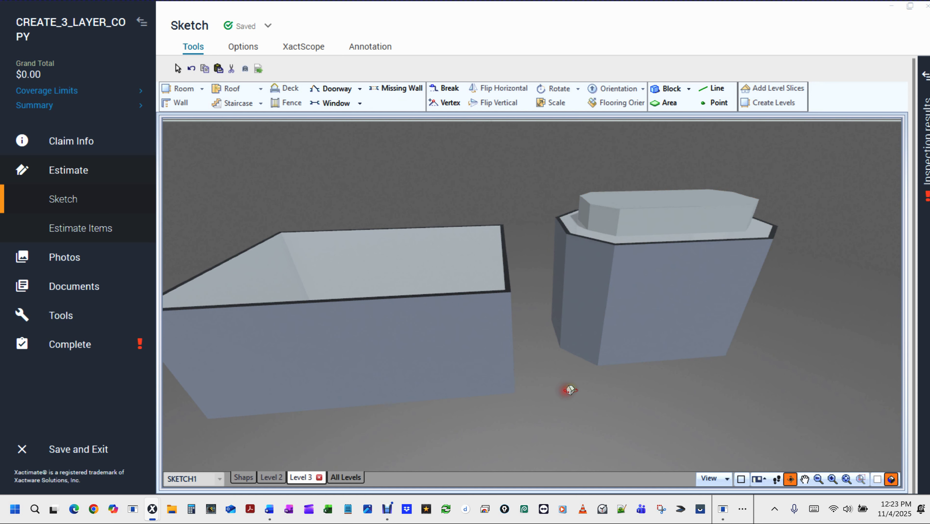
scroll(581, 384, down, 5)
drag(581, 384, 567, 432)
key(F8)
Try placing Room1 over the Living Room, and move it back beside the Living Room
click(672, 275)
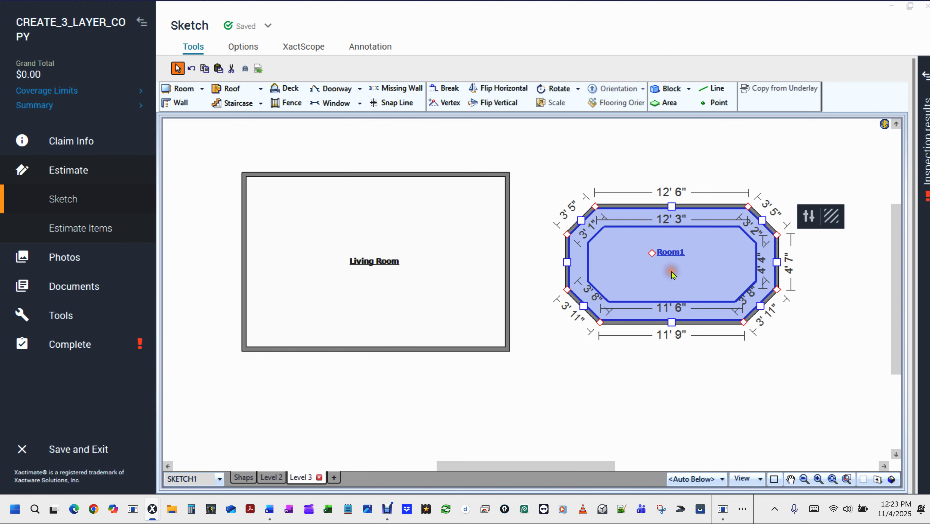
drag(654, 251, 346, 241)
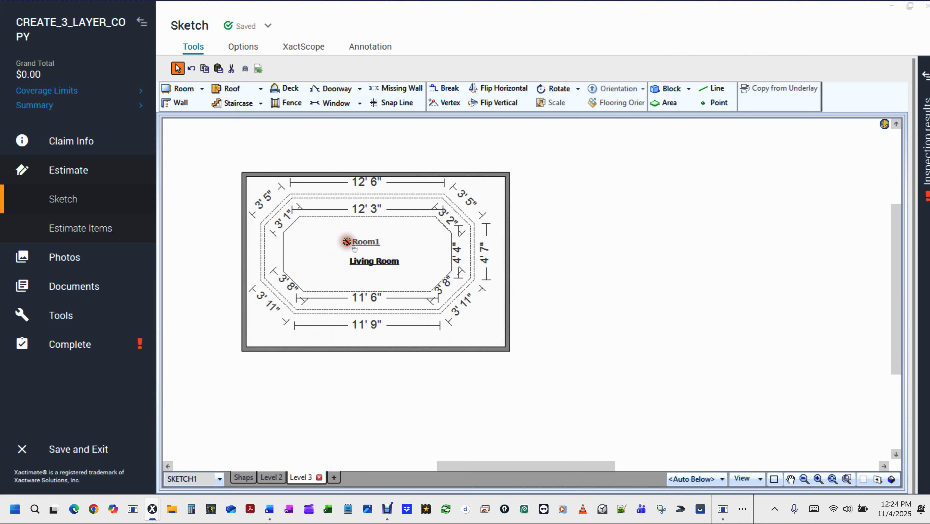
drag(347, 241, 661, 236)
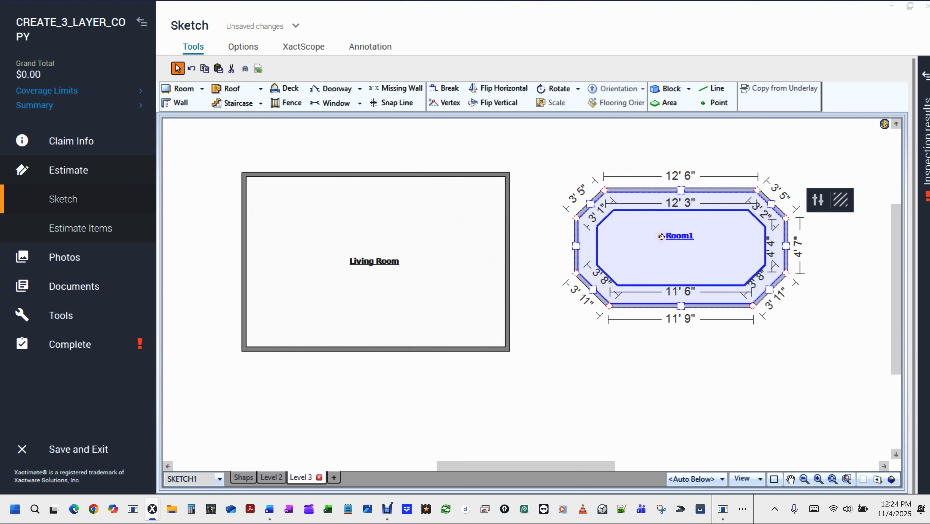
Delete the whole eight-sided Room1 beside the Living Room
click(701, 388)
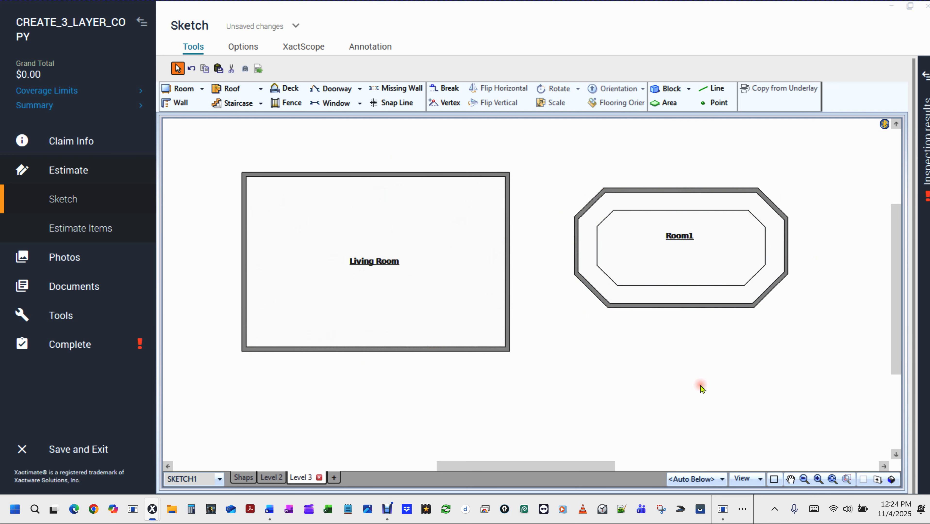
drag(555, 161, 863, 380)
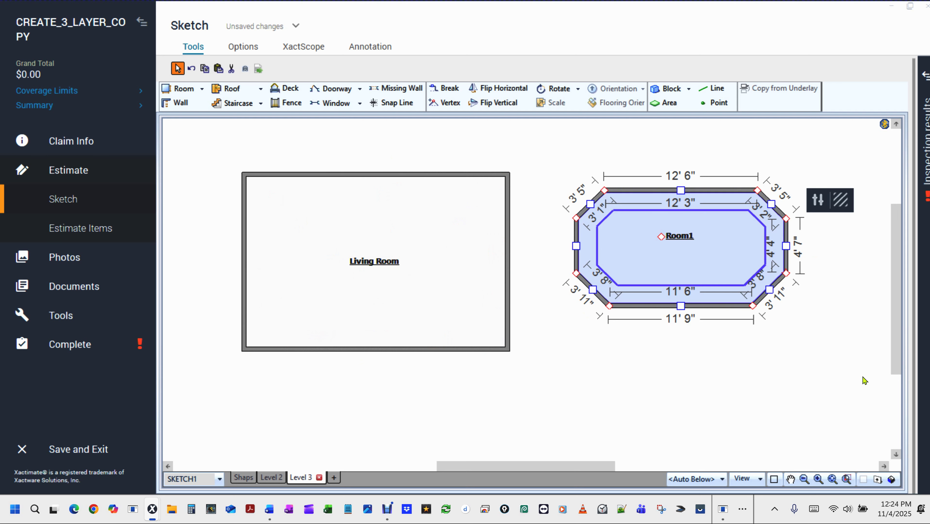
key(Delete)
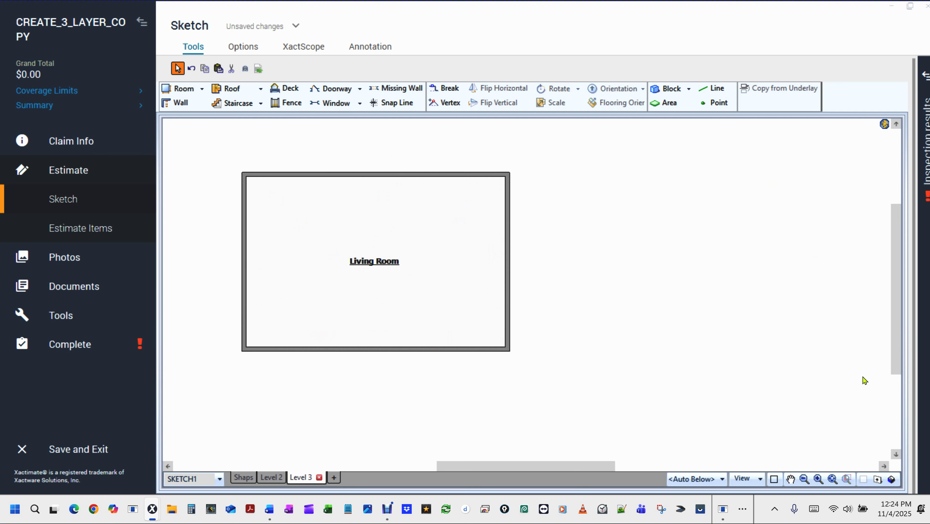
Check the Living Room's interior width and depth dimensions
drag(613, 291, 642, 297)
click(529, 295)
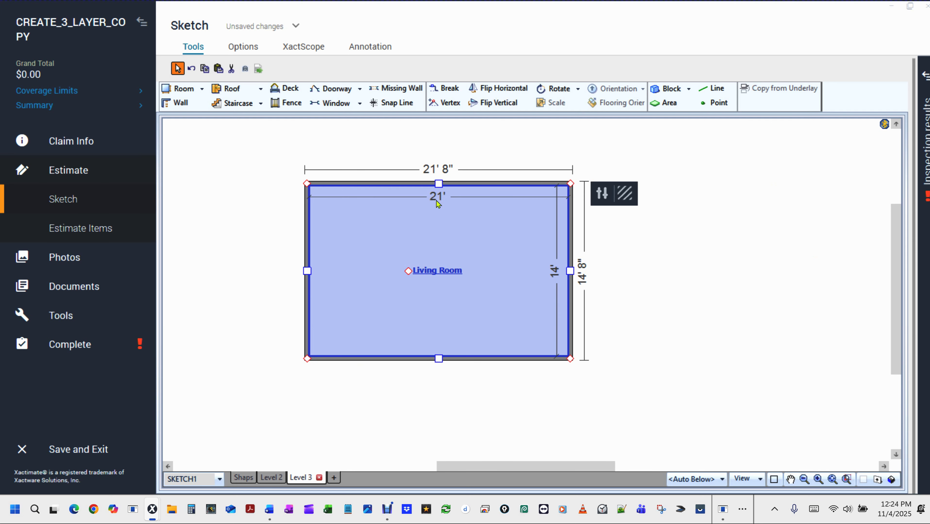
click(570, 271)
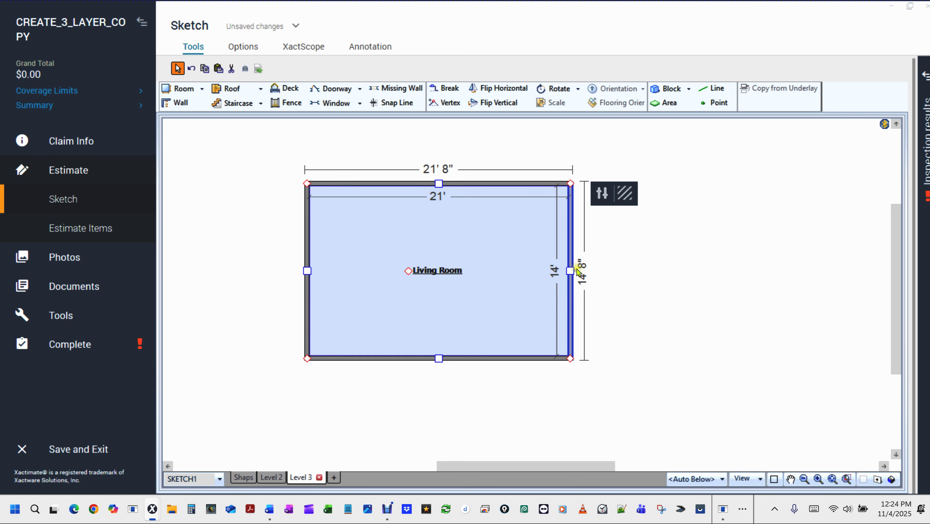
click(436, 197)
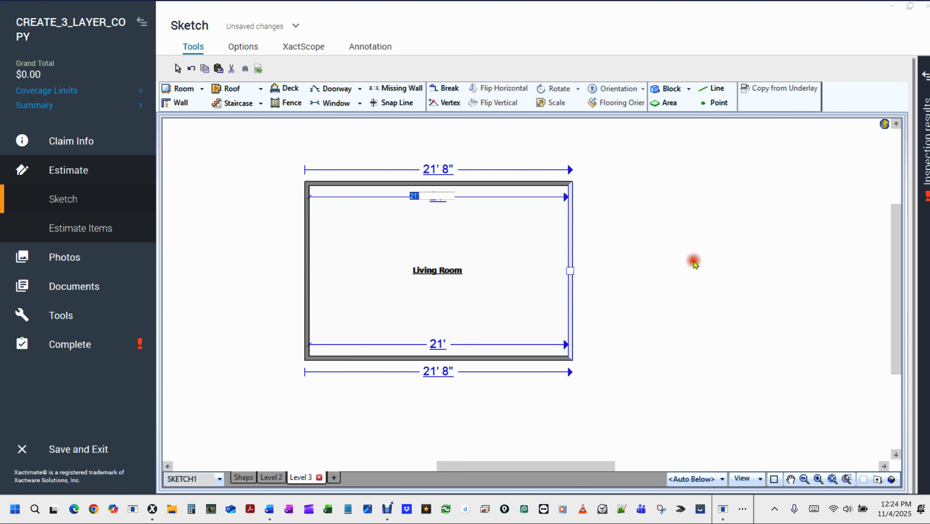
text(21)
key(Return)
click(472, 280)
click(438, 359)
click(556, 271)
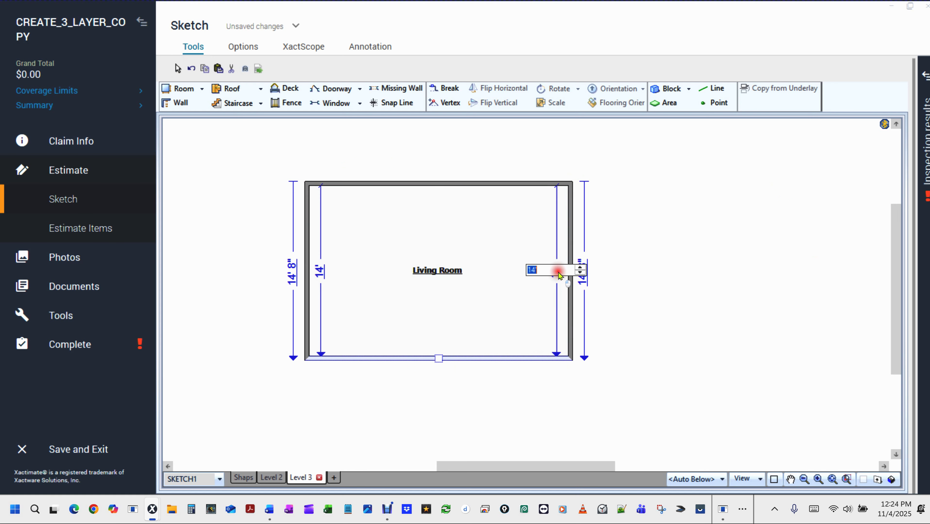
click(759, 273)
drag(699, 229, 513, 209)
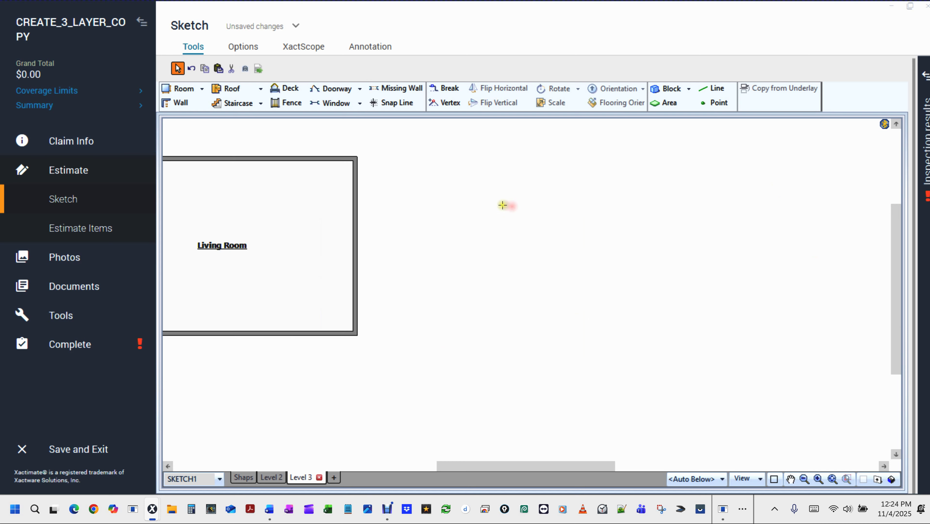
key(r)
drag(416, 169, 623, 292)
drag(701, 348, 401, 127)
key(Delete)
Center the Living Room in the plan and review its room properties, including the ceiling type and height
key(Home)
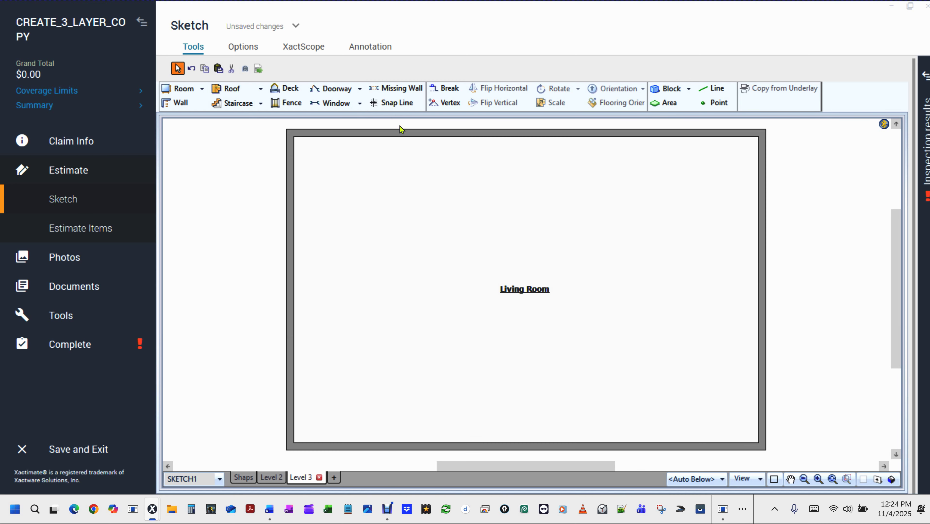
scroll(401, 128, down, 2)
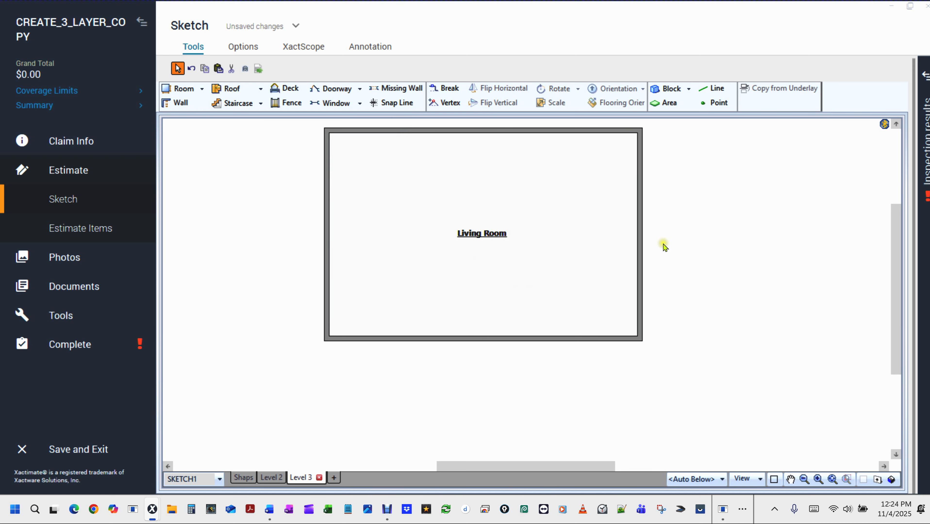
drag(695, 235, 662, 271)
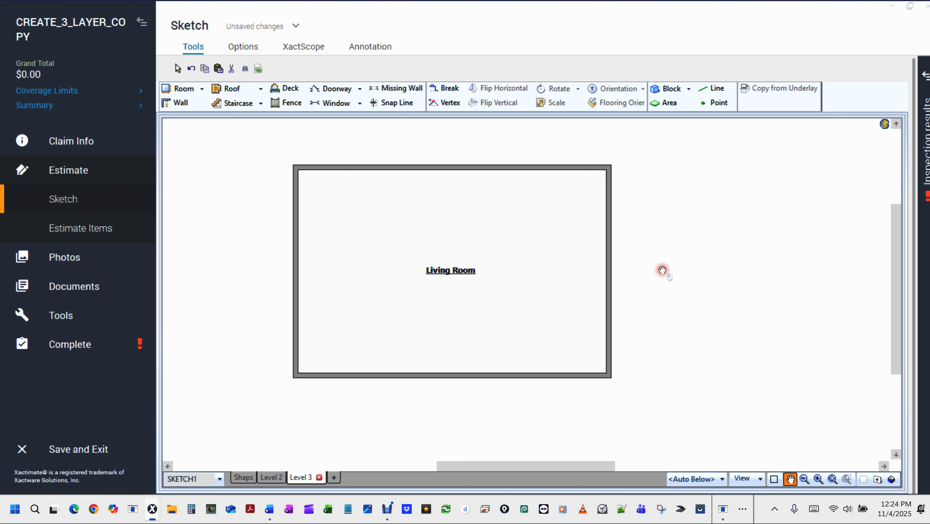
key(Escape)
double_click(464, 271)
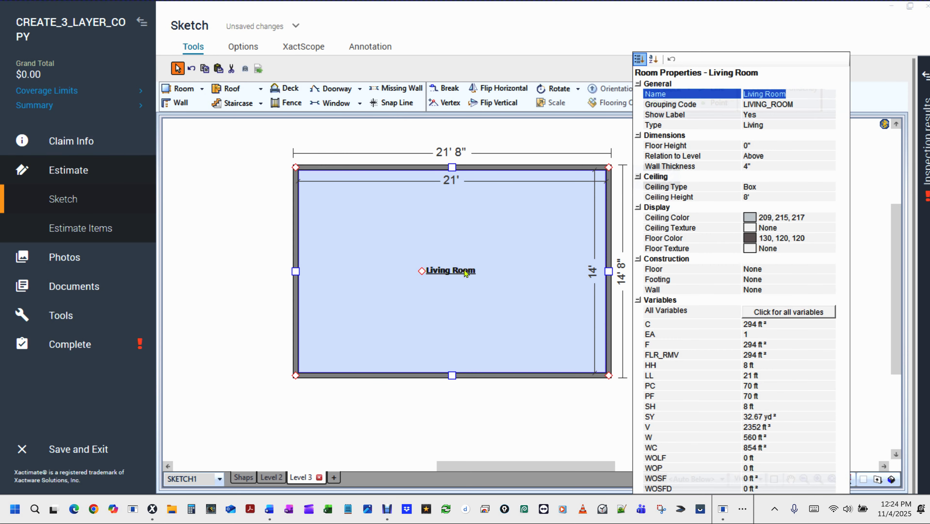
click(228, 289)
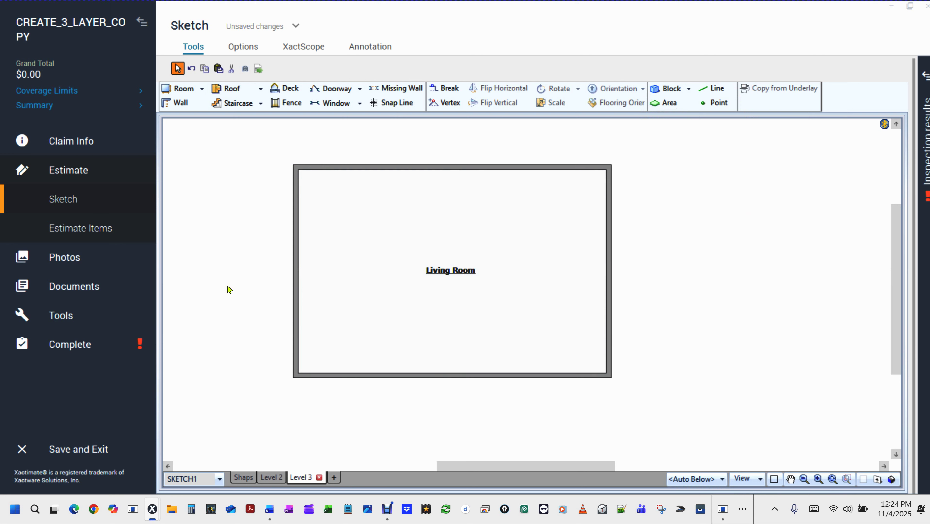
Set the Living Room's ceiling type to Tray in its room properties
click(392, 251)
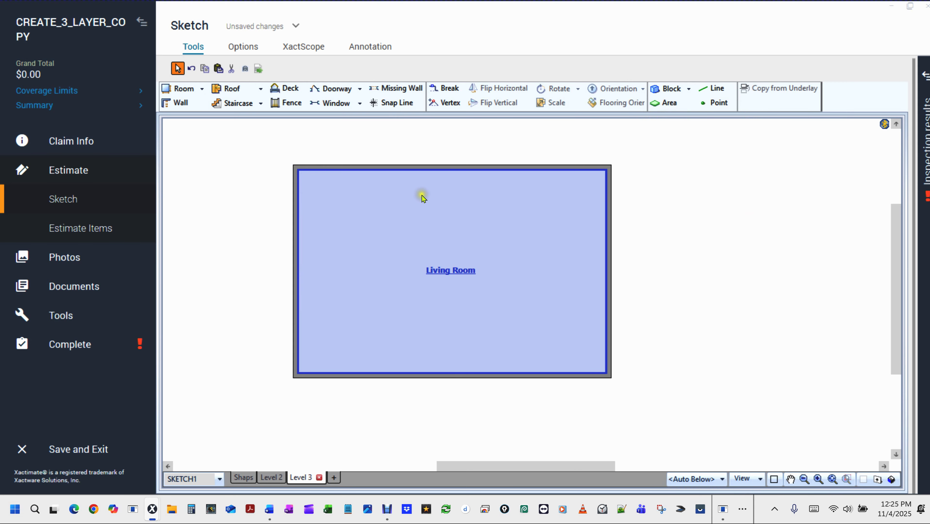
click(433, 172)
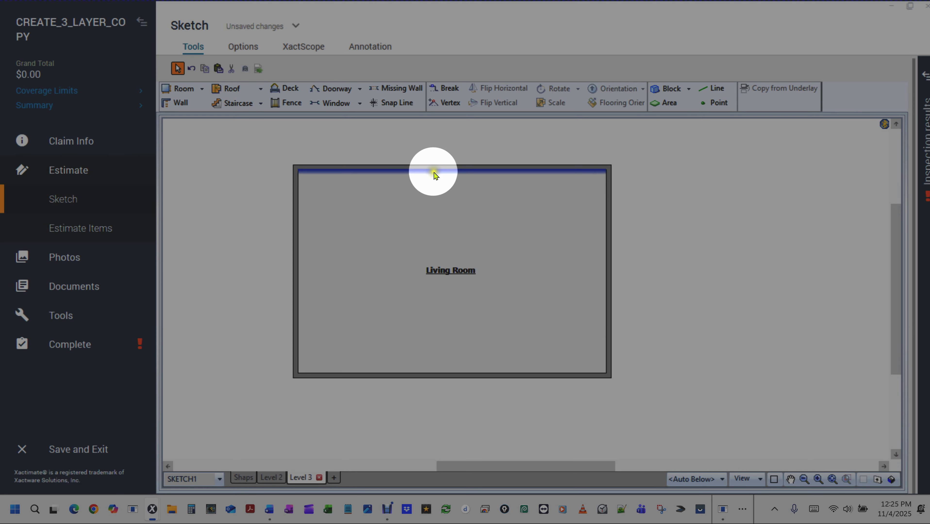
click(430, 181)
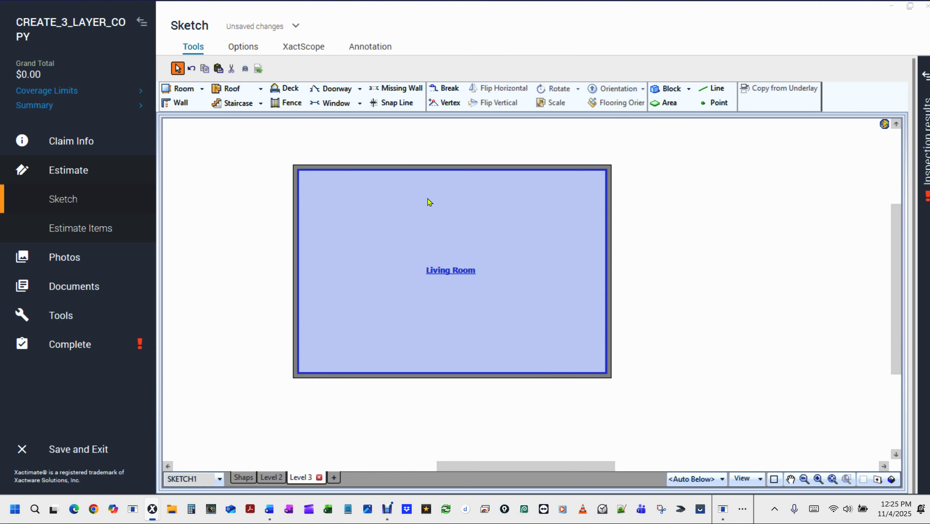
click(443, 236)
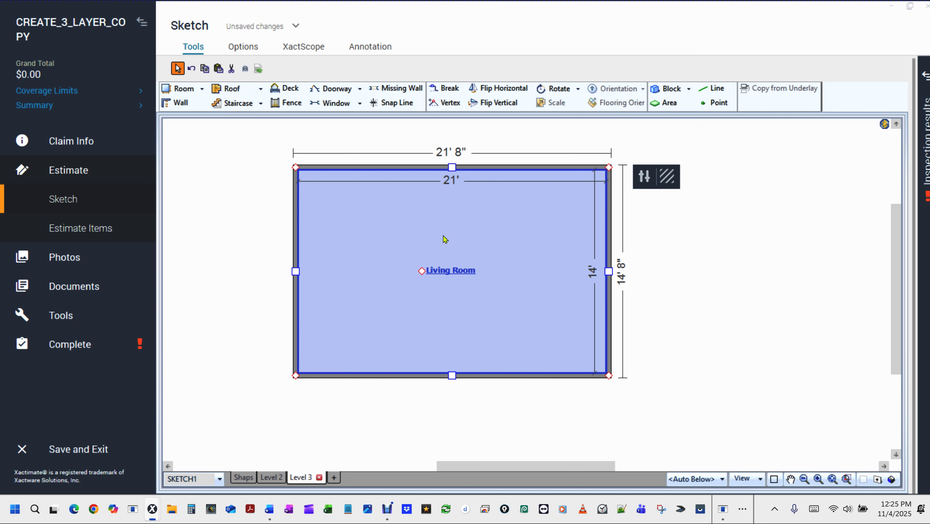
click(443, 236)
click(516, 270)
double_click(518, 273)
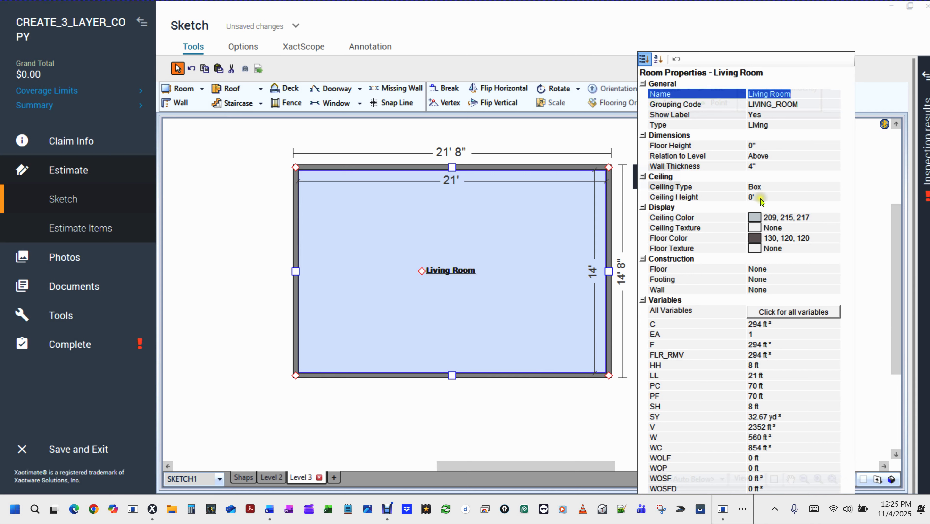
click(773, 188)
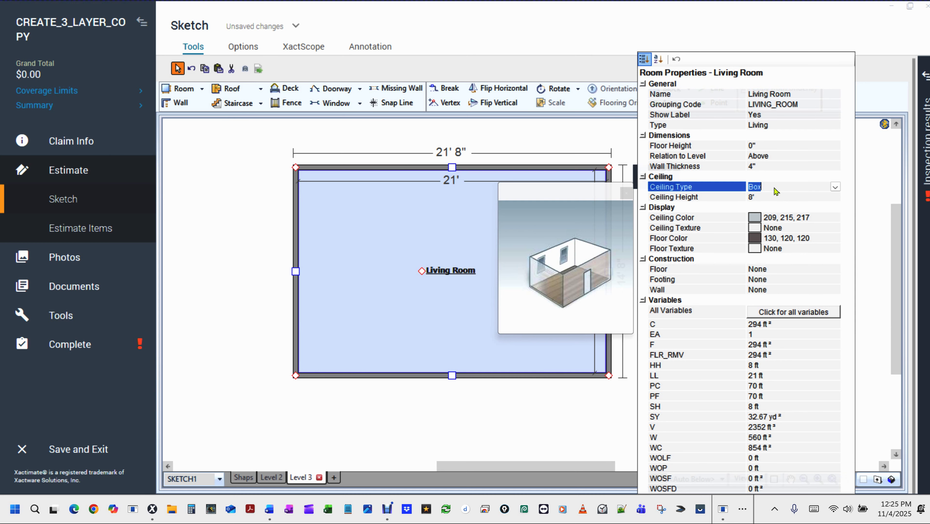
key(Down)
key(Tab)
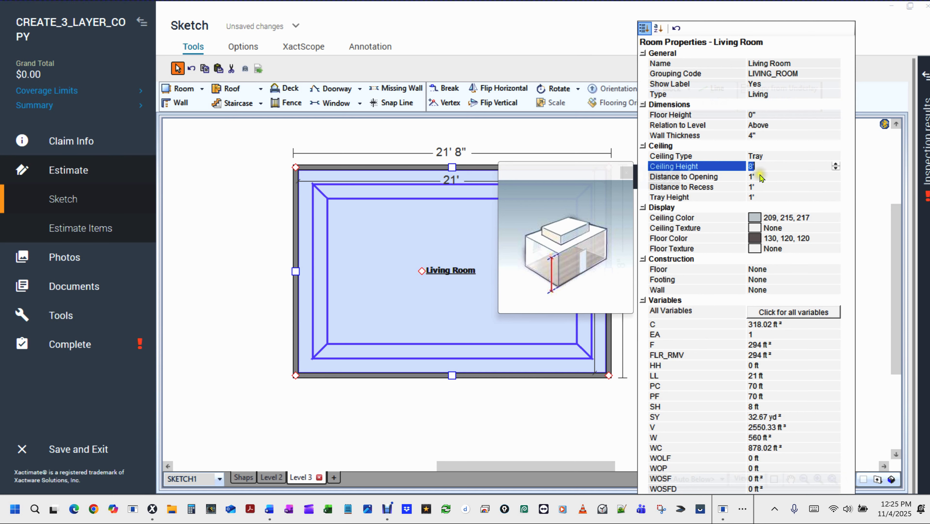
Set the tray ceiling's Distance to Opening to 1' 6" and its Distance to Recess to 0"
click(758, 175)
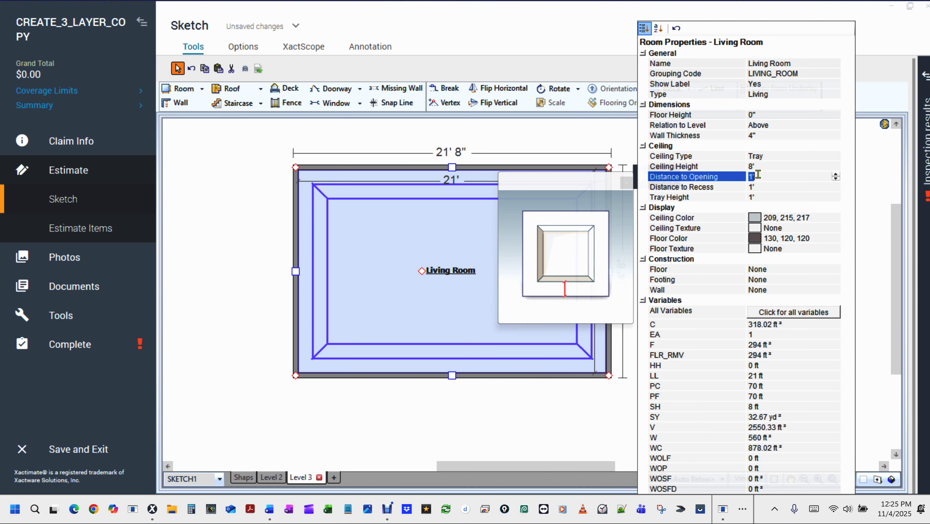
text(1,6)
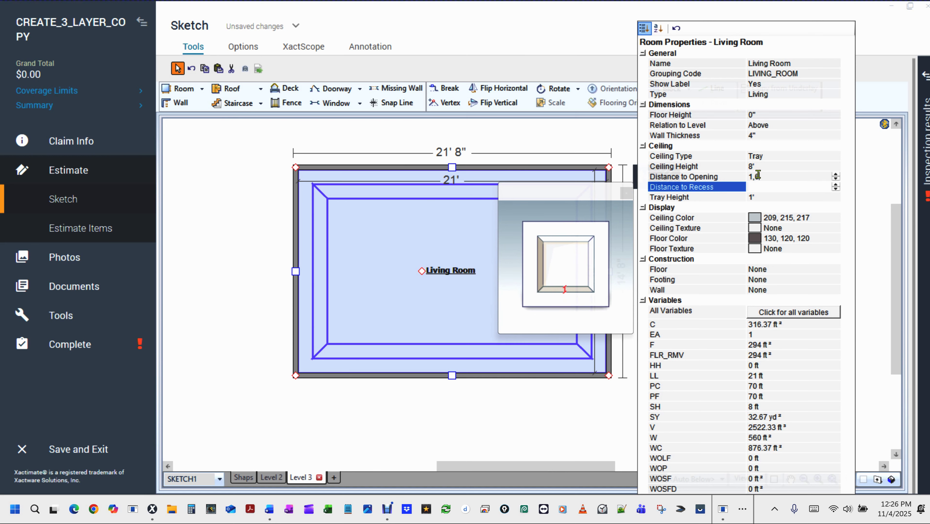
key(Tab)
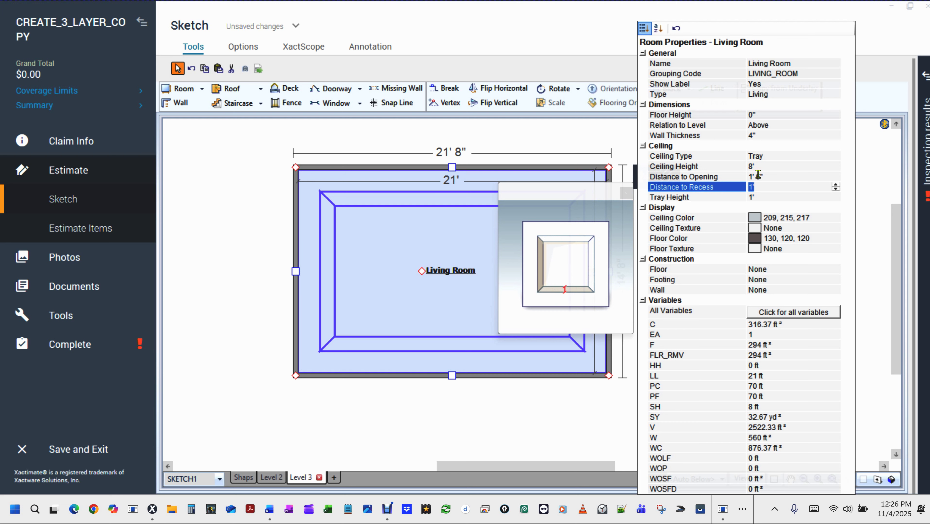
text(0)
key(Tab)
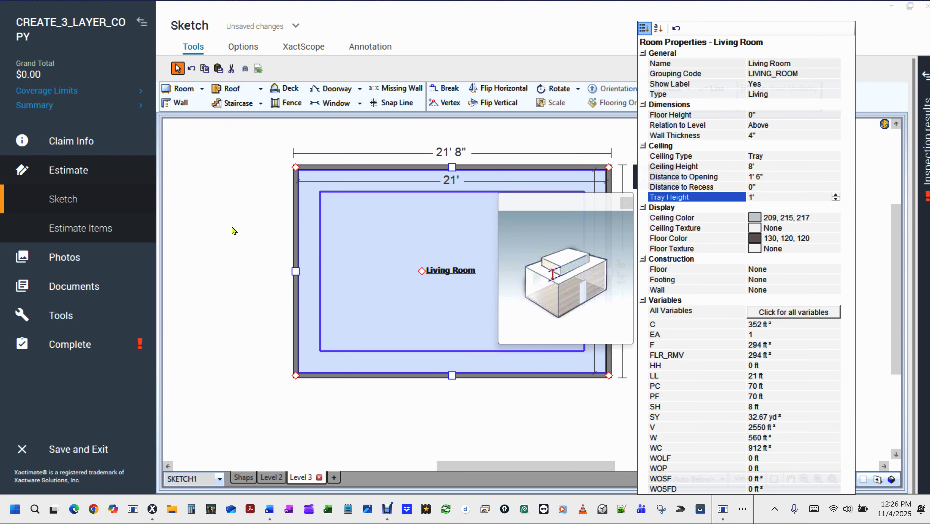
click(237, 224)
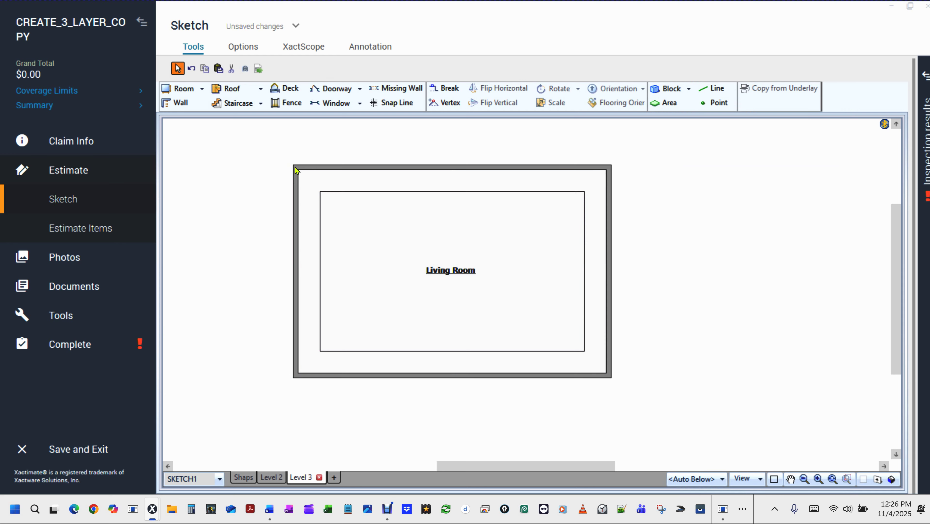
Place crossing snap lines along the wall centrelines at the Living Room's upper-left outer corner
scroll(296, 170, up, 5)
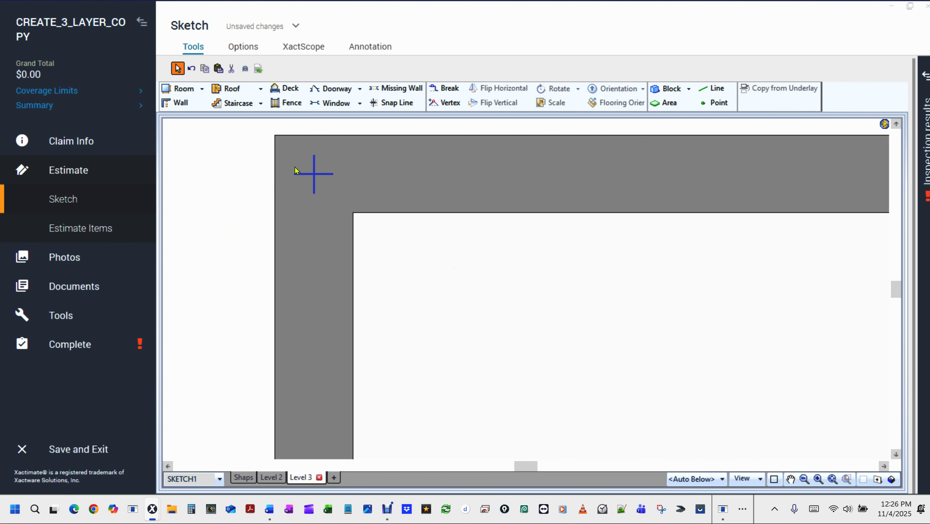
key(s)
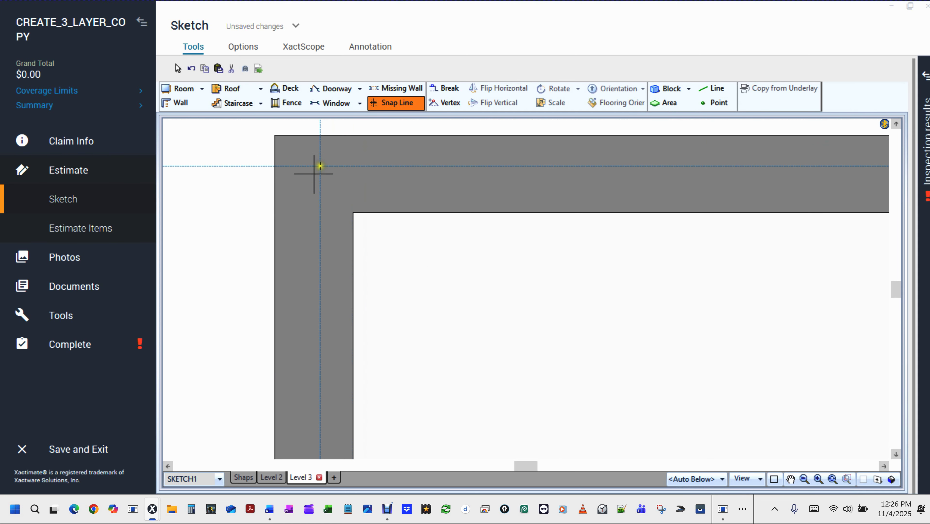
click(313, 173)
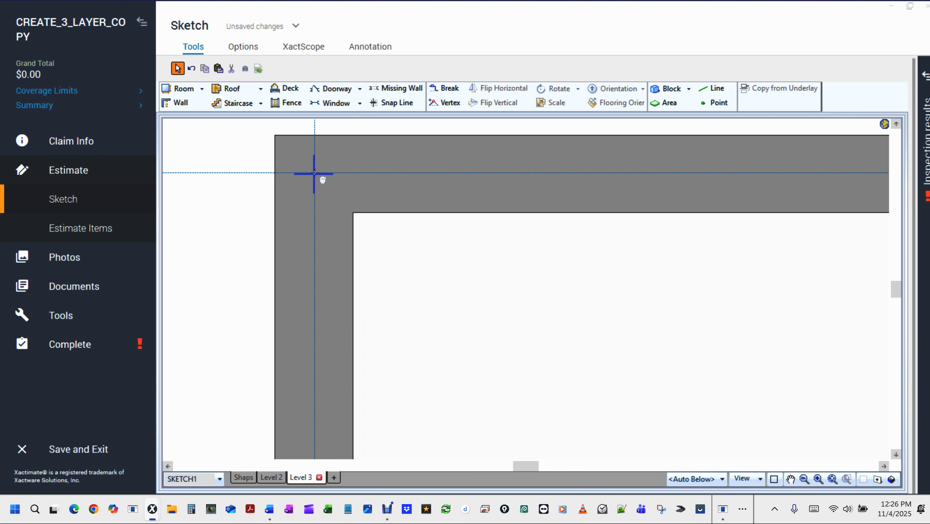
scroll(314, 173, down, 5)
scroll(322, 179, down, 1)
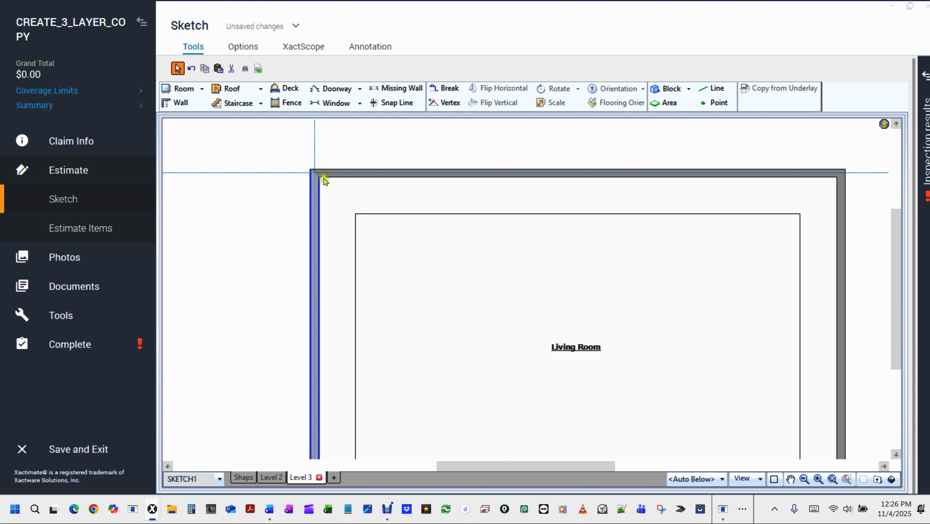
Place crossing snap lines on the upper-left corner of the Living Room's tray opening
click(337, 191)
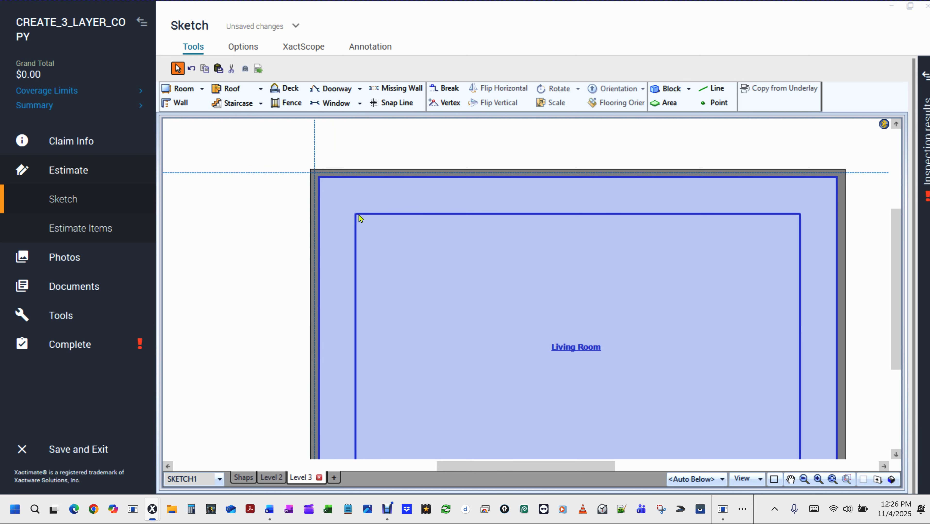
scroll(361, 219, up, 3)
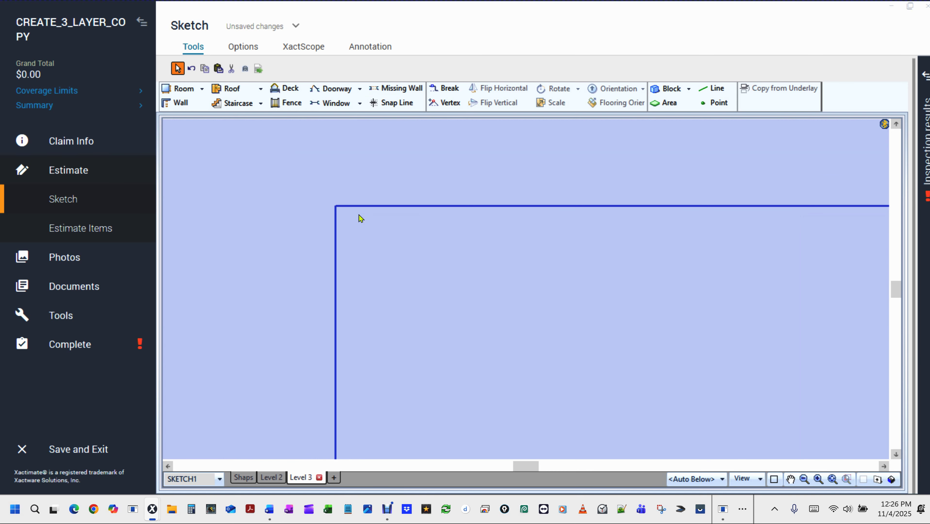
key(s)
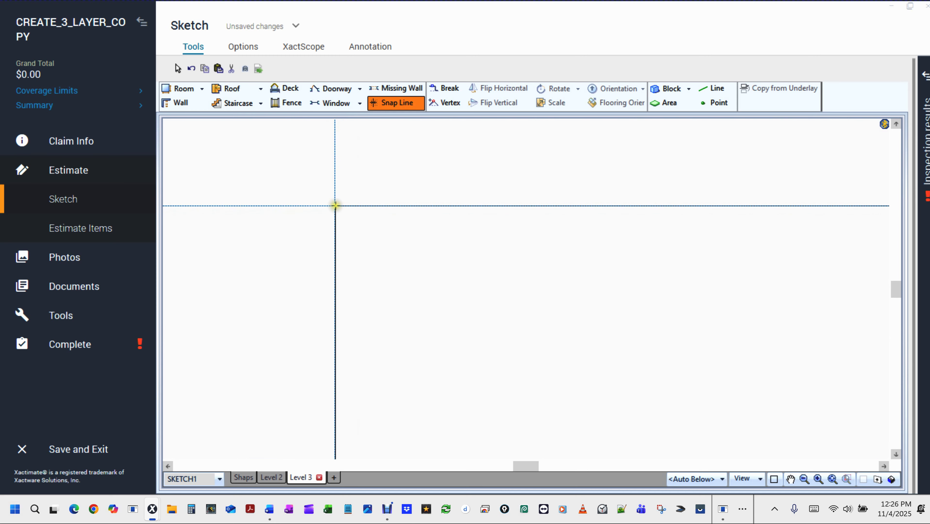
click(335, 205)
scroll(335, 205, down, 3)
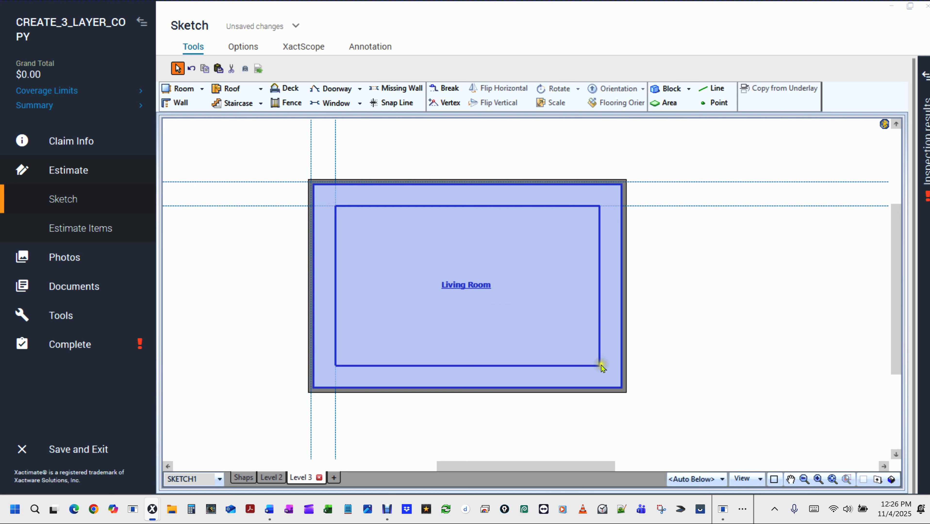
Place crossing snap lines on the lower-right corner of the Living Room's tray opening
scroll(605, 369, up, 5)
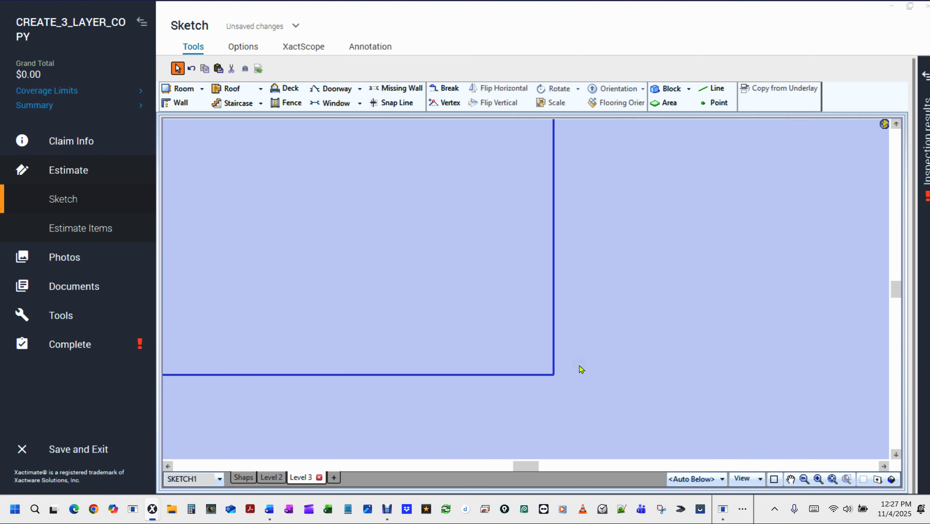
key(s)
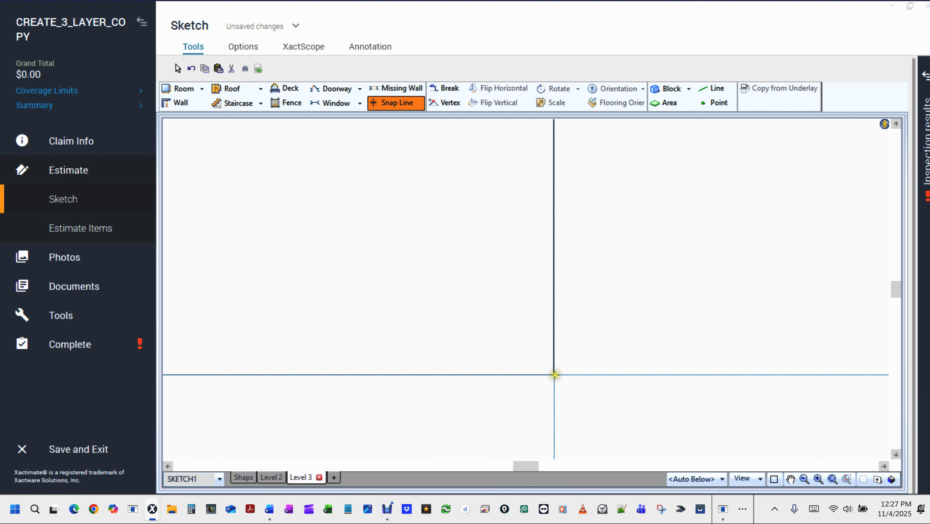
click(553, 375)
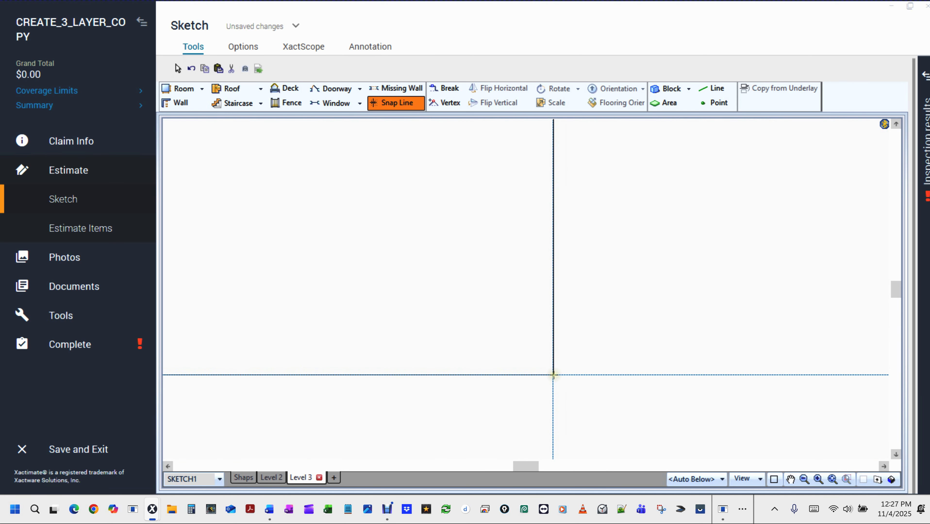
click(554, 374)
scroll(555, 378, down, 3)
Place crossing snap lines along the wall centrelines at the Living Room's lower-right outer corner
click(576, 398)
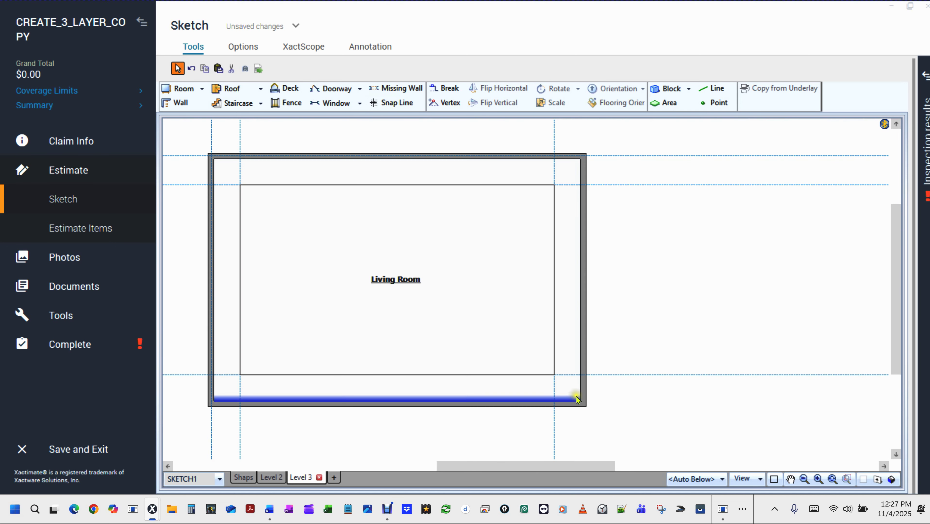
scroll(584, 405, up, 3)
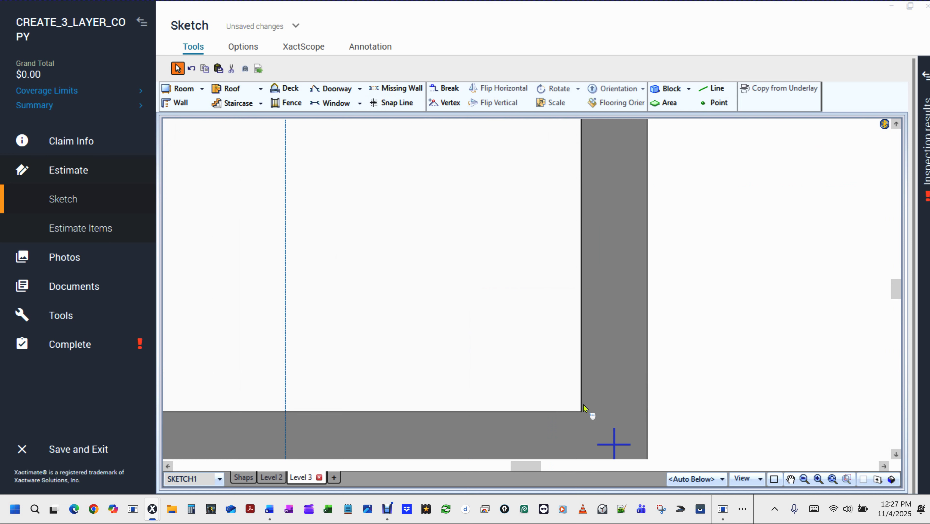
scroll(584, 405, up, 1)
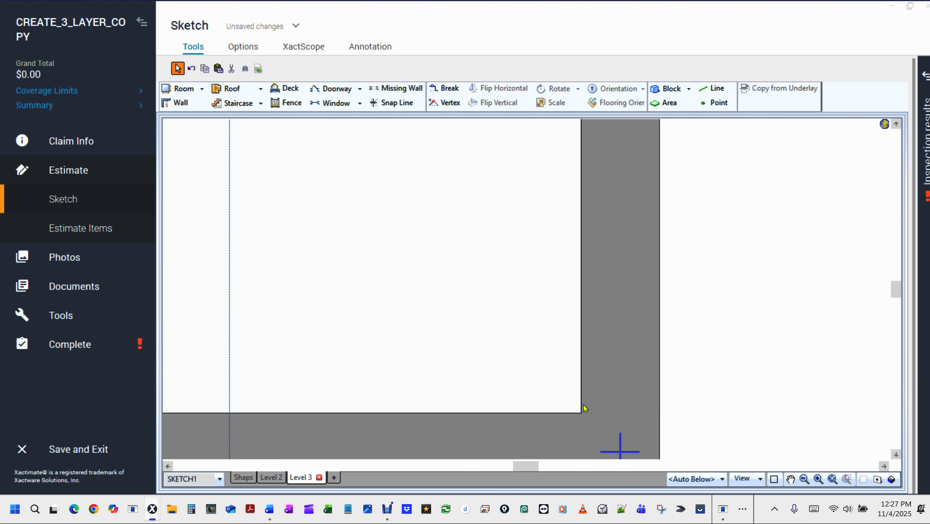
key(Up)
key(Up)
key(Up)
key(Up)
key(Up)
key(Up)
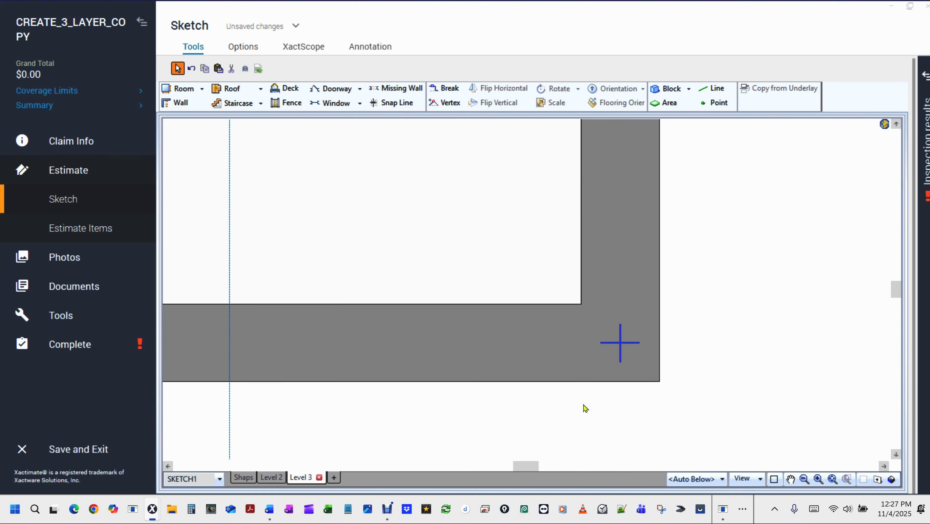
key(l)
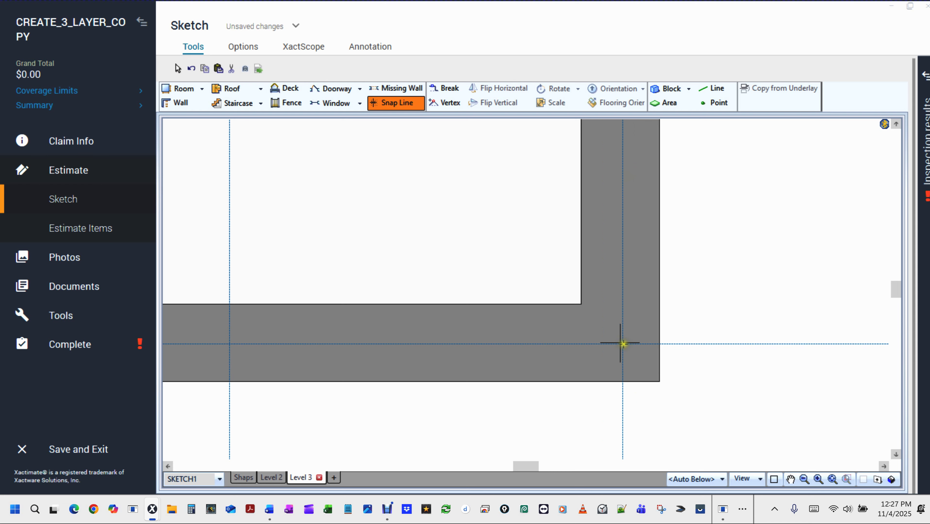
click(621, 343)
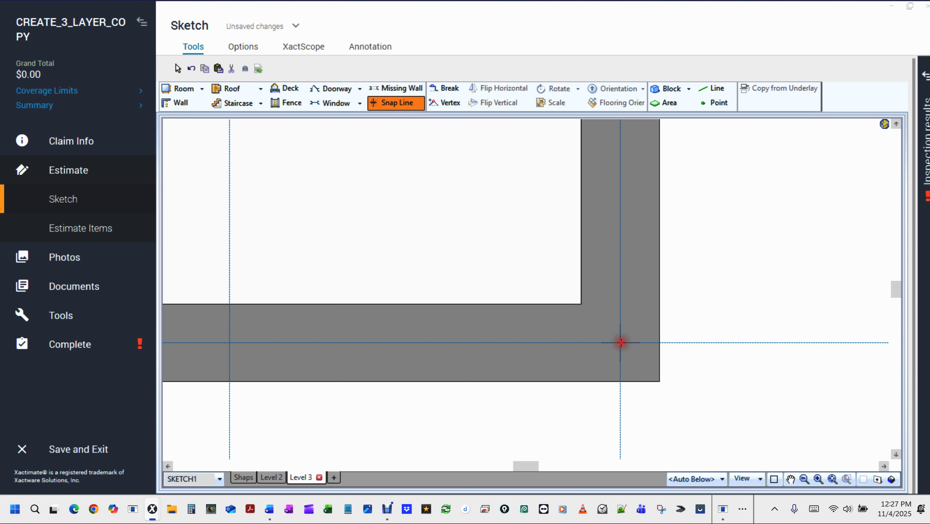
scroll(621, 342, down, 5)
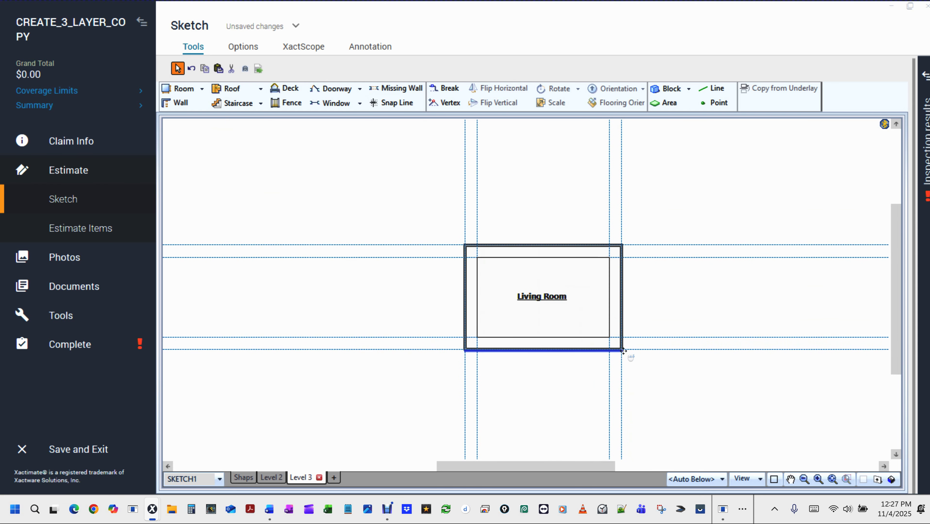
click(374, 200)
Set the Living Room's ceiling type back to Box in its room properties
click(504, 262)
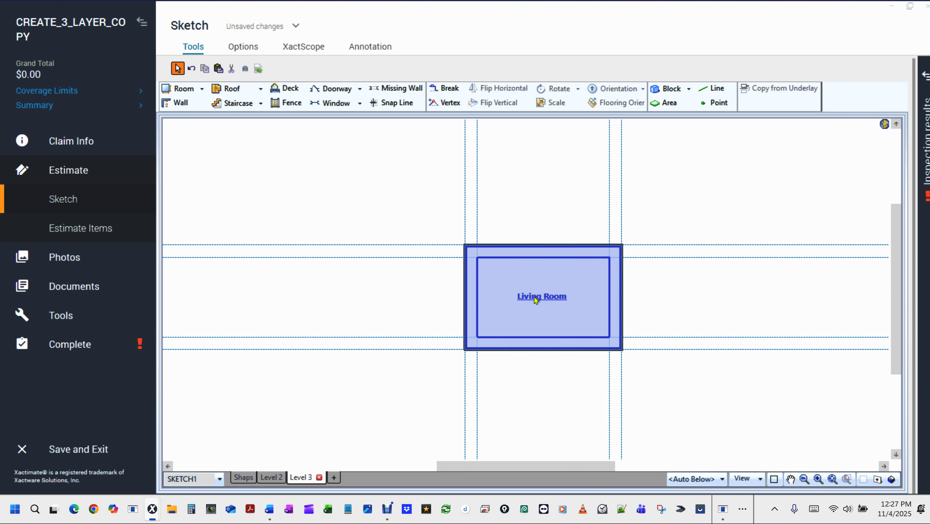
click(534, 296)
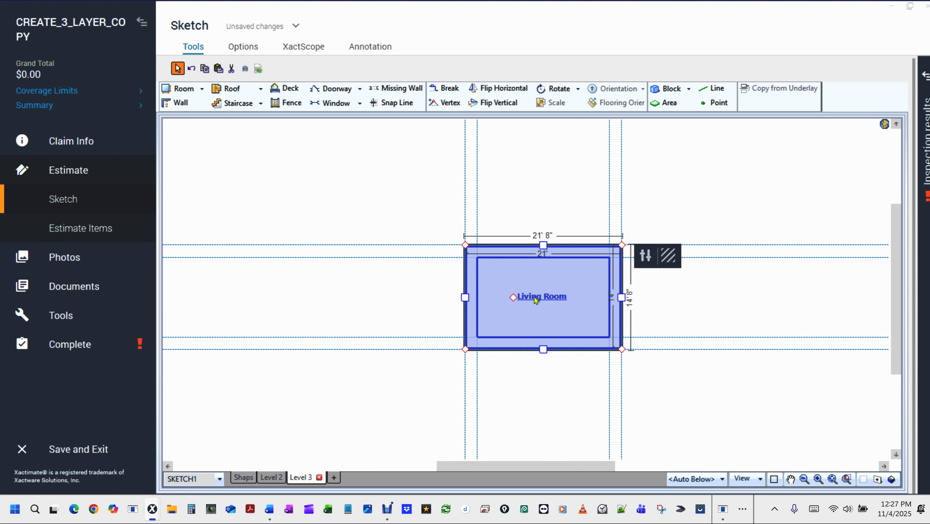
double_click(536, 300)
click(772, 157)
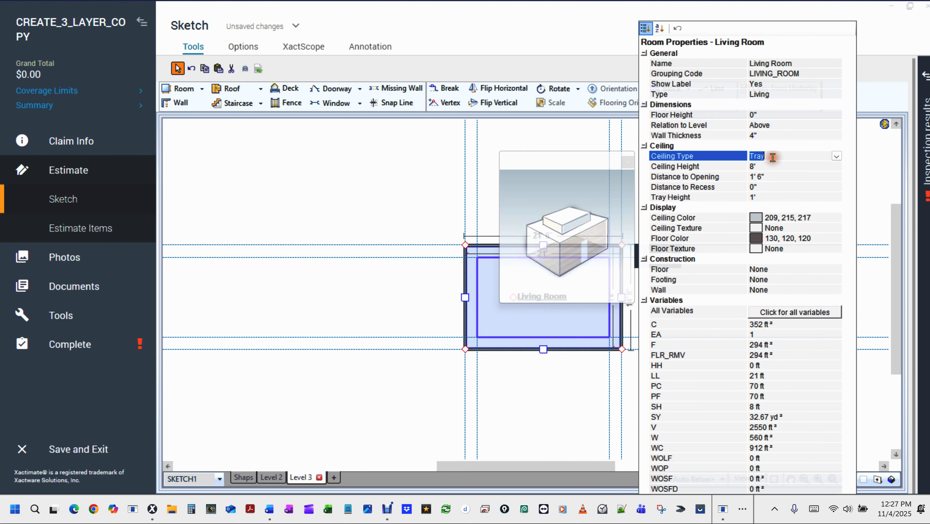
key(b)
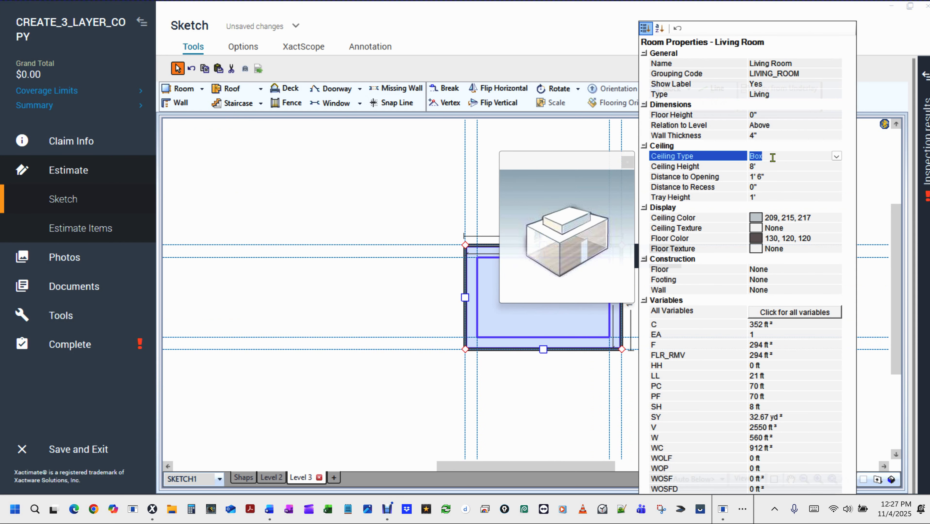
key(Return)
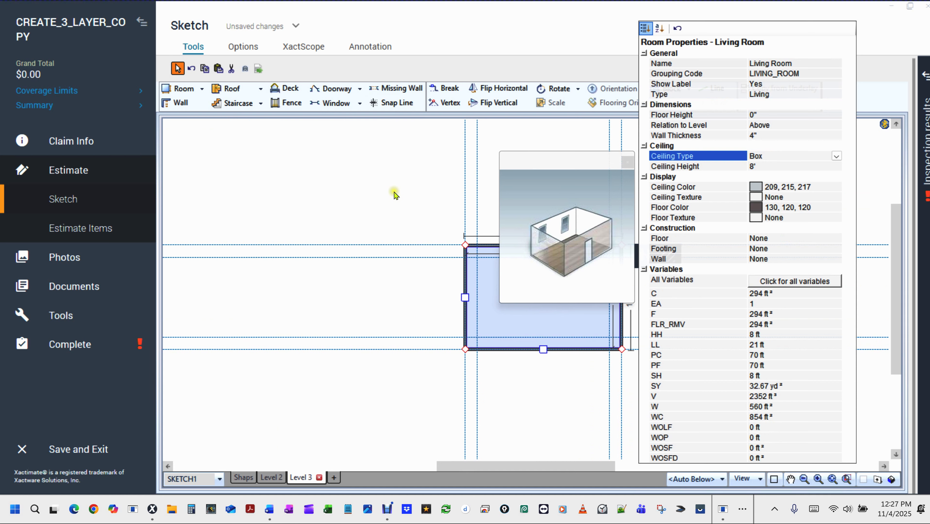
click(376, 189)
Move the Living Room up and to the right, outside the area enclosed by the snap lines
click(536, 303)
drag(511, 297, 730, 193)
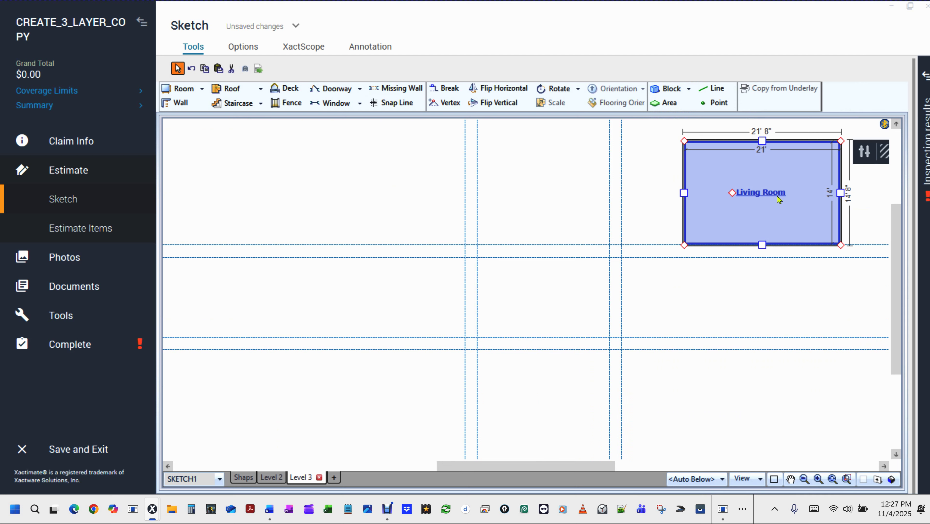
double_click(779, 200)
click(326, 164)
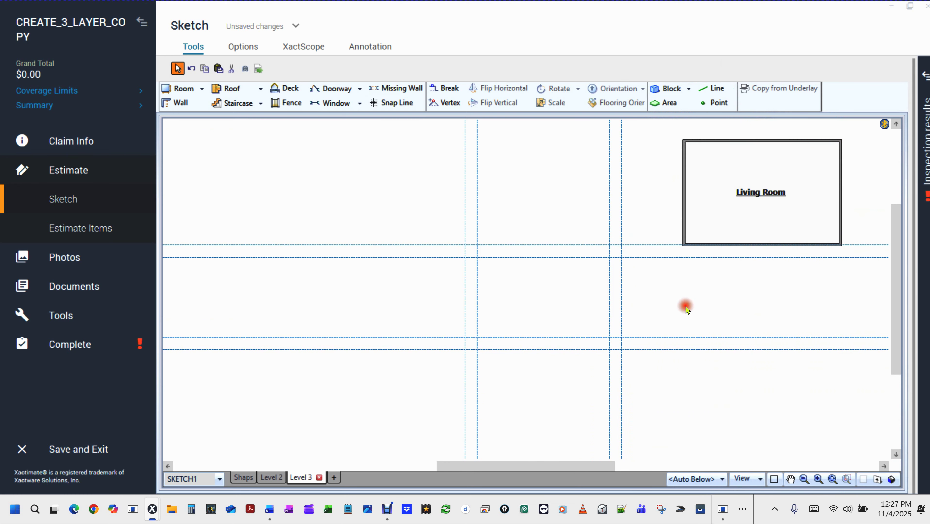
Place a new room at the inner upper-left snap line intersection and stretch its right wall to the inner right snap line, 17' 8" wide inside
scroll(684, 309, up, 2)
drag(674, 285, 630, 276)
key(Escape)
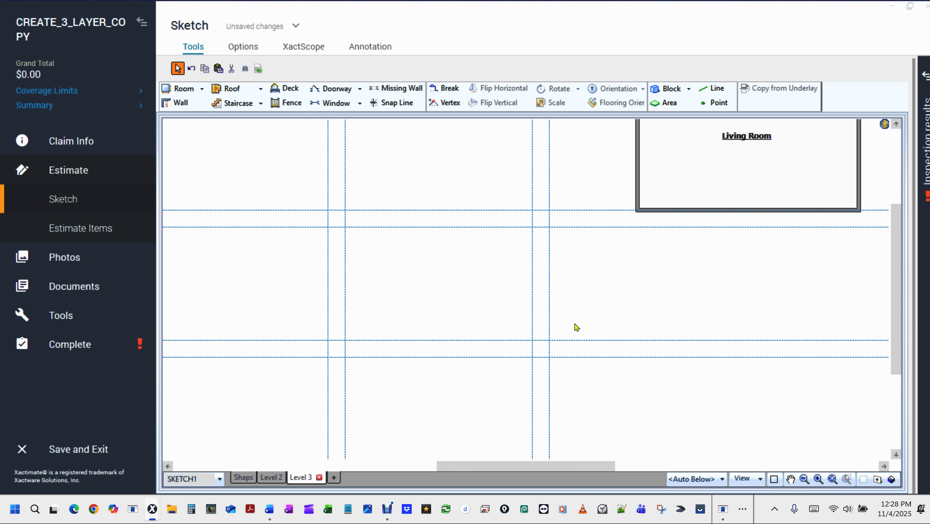
key(r)
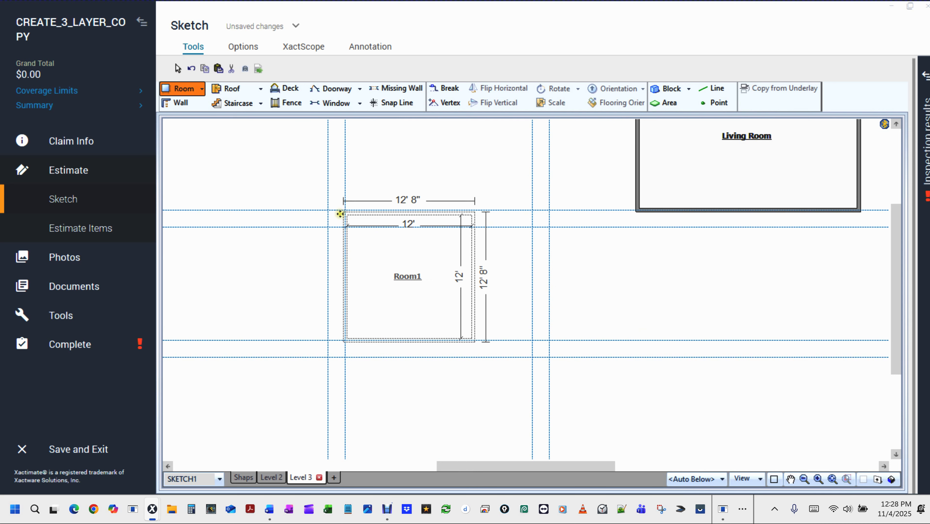
scroll(342, 223, up, 5)
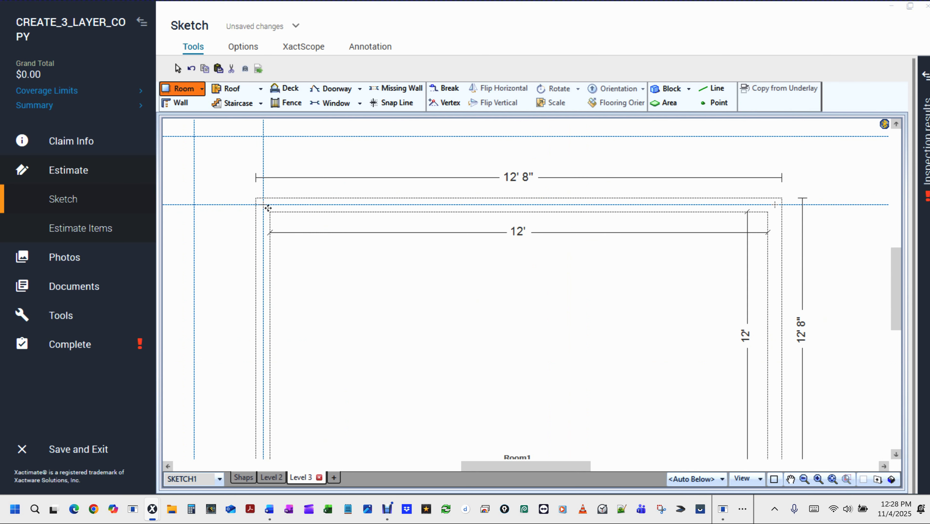
scroll(311, 237, down, 5)
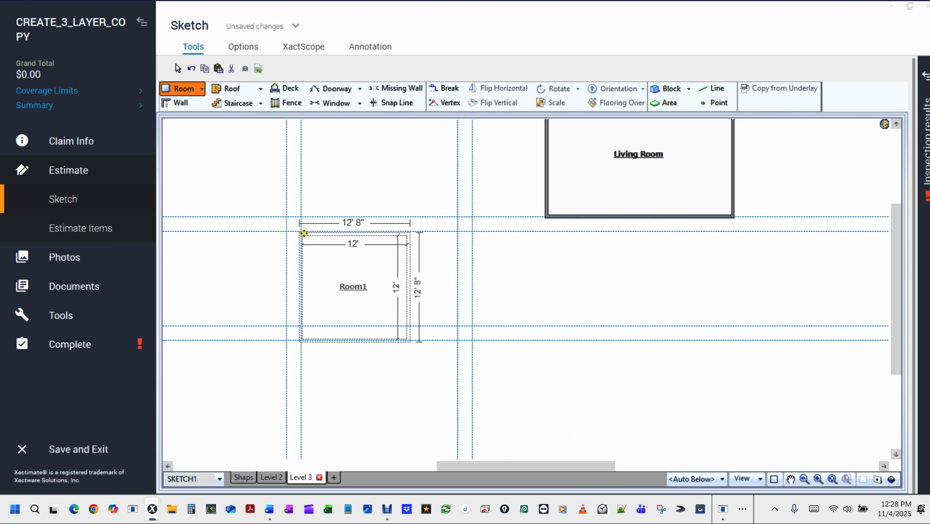
scroll(297, 220, up, 5)
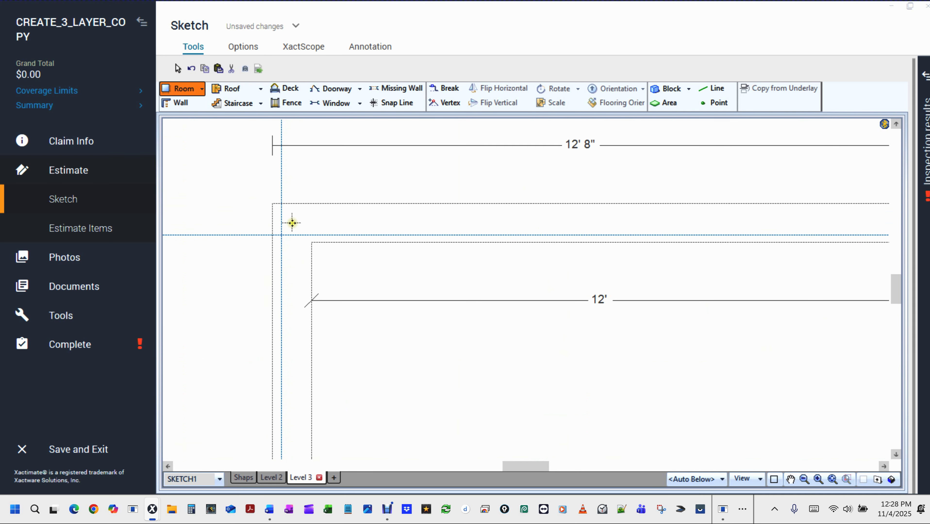
click(285, 232)
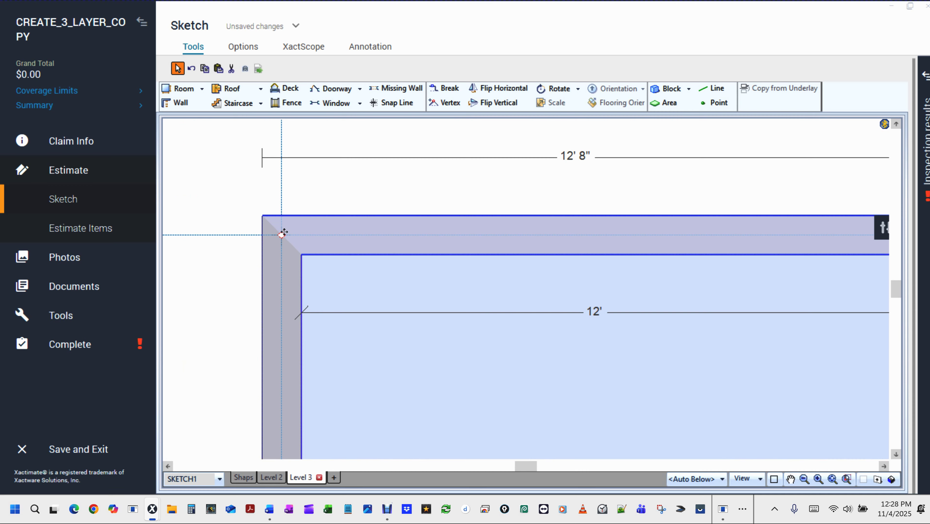
scroll(285, 232, down, 5)
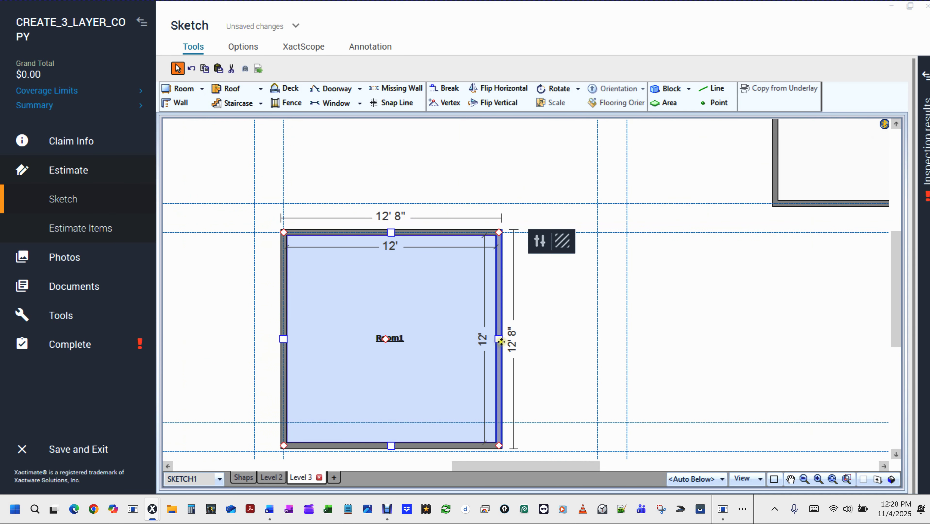
drag(498, 340, 599, 339)
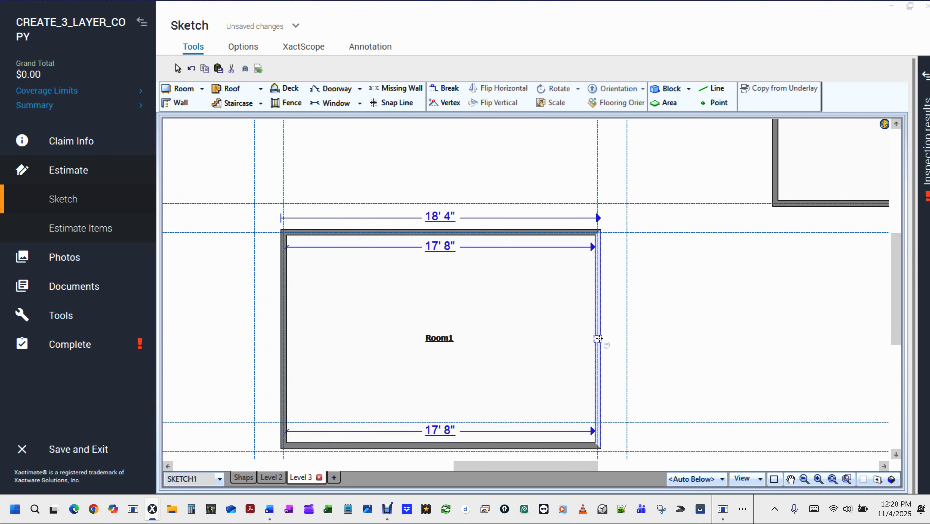
Stretch Room1's lower wall up to the inner lower snap line, making the room 10' 8" deep inside
scroll(600, 338, down, 3)
scroll(515, 412, up, 2)
scroll(516, 414, up, 4)
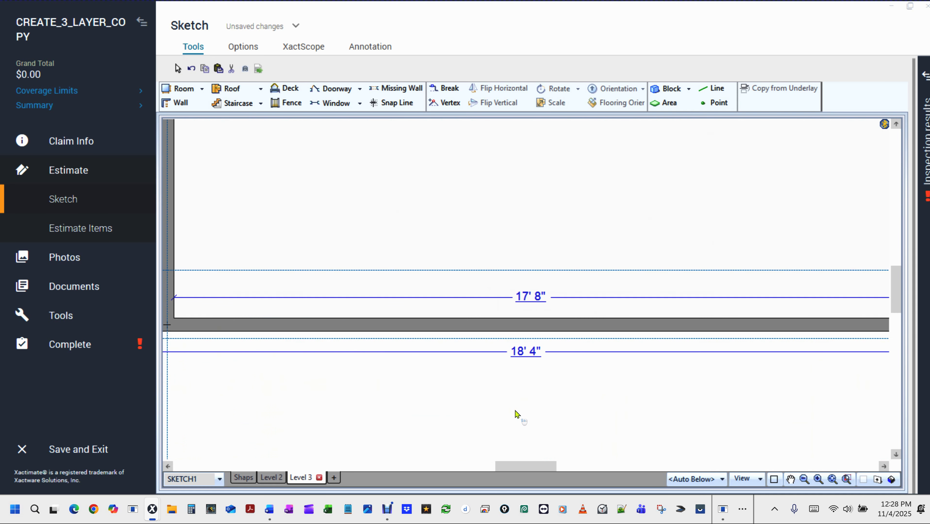
click(542, 325)
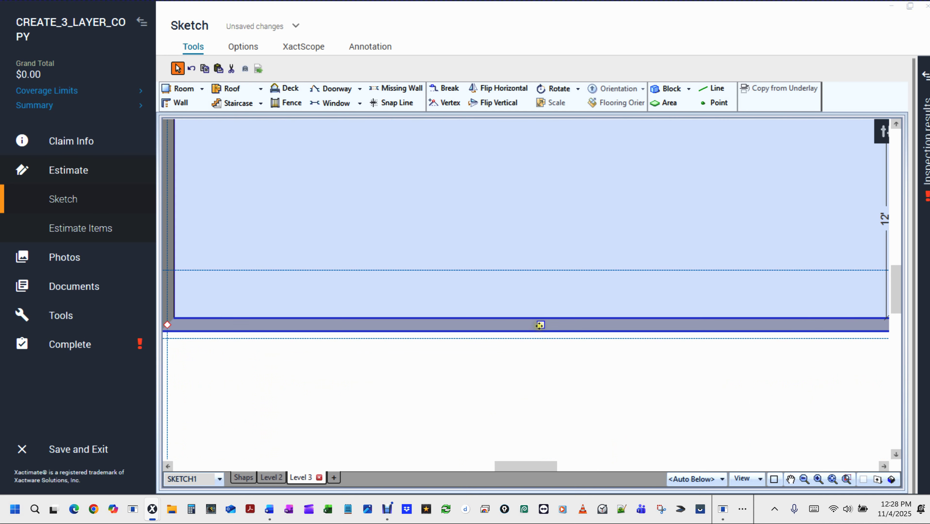
drag(541, 324, 542, 272)
scroll(541, 272, down, 4)
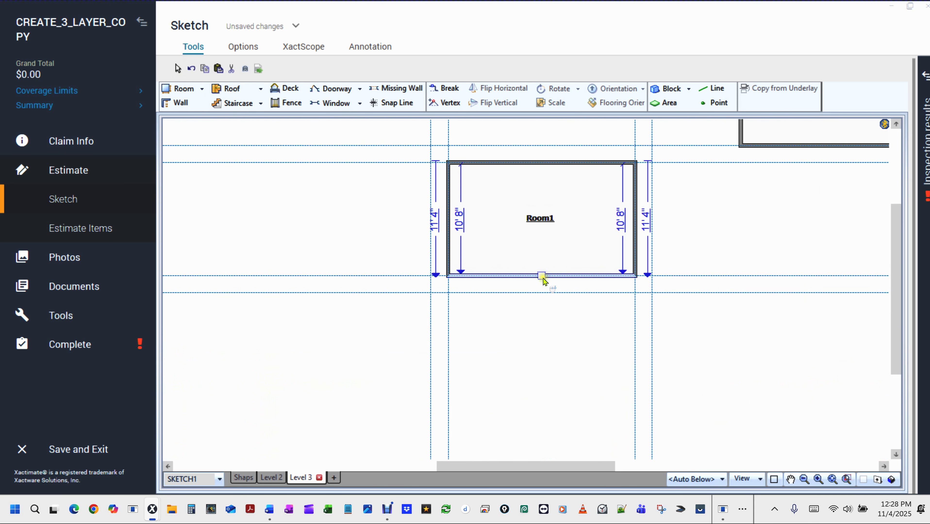
Rename Room1 to "tray" in its room properties
drag(550, 356, 489, 457)
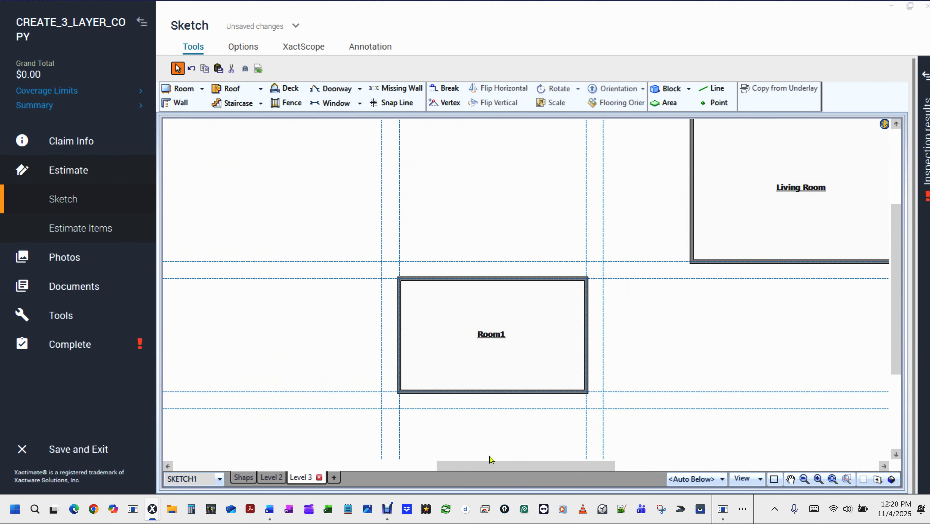
double_click(494, 340)
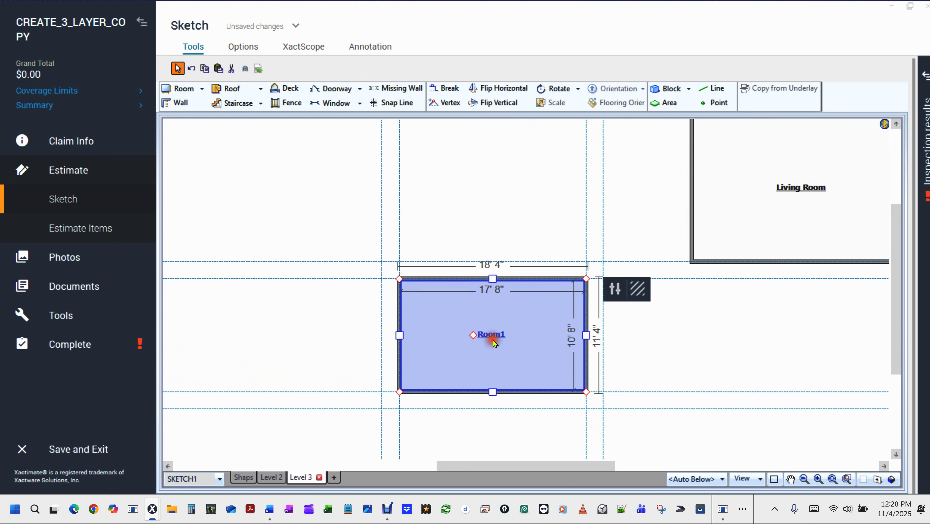
text(tr)
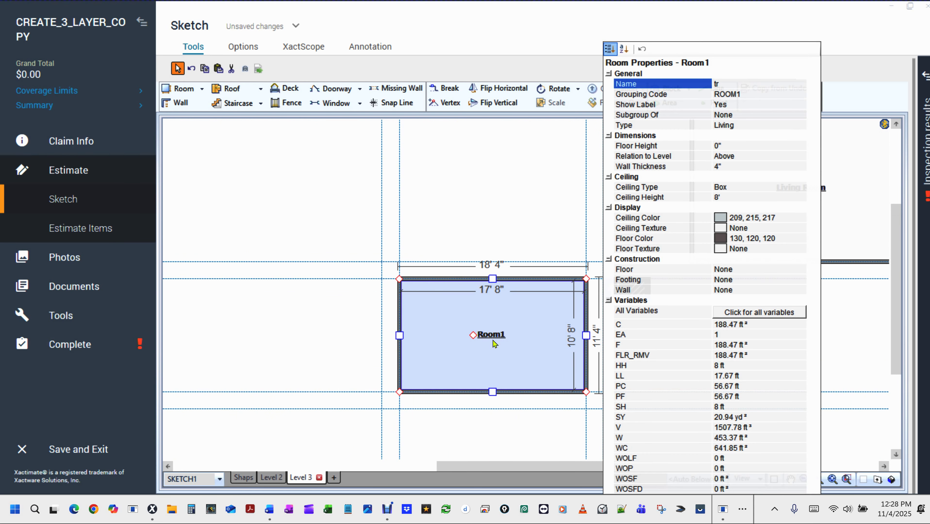
text(ay)
key(Return)
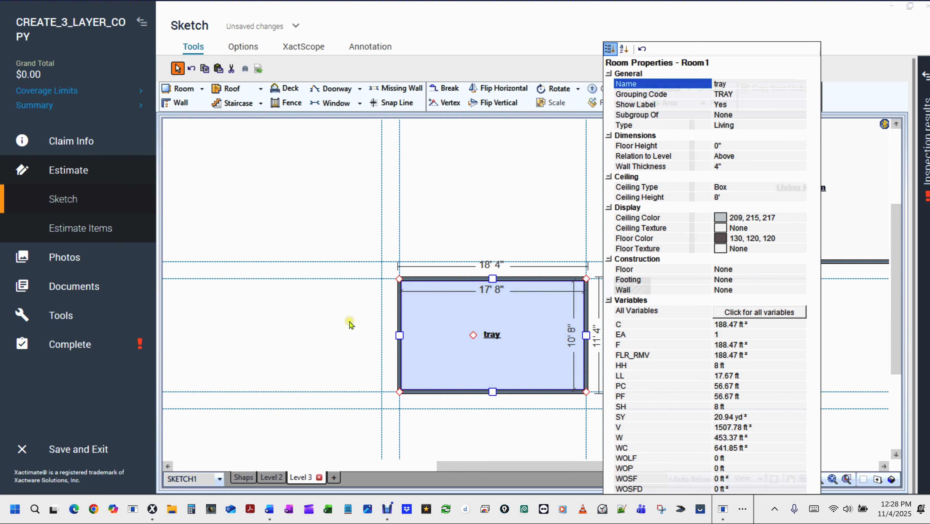
click(334, 318)
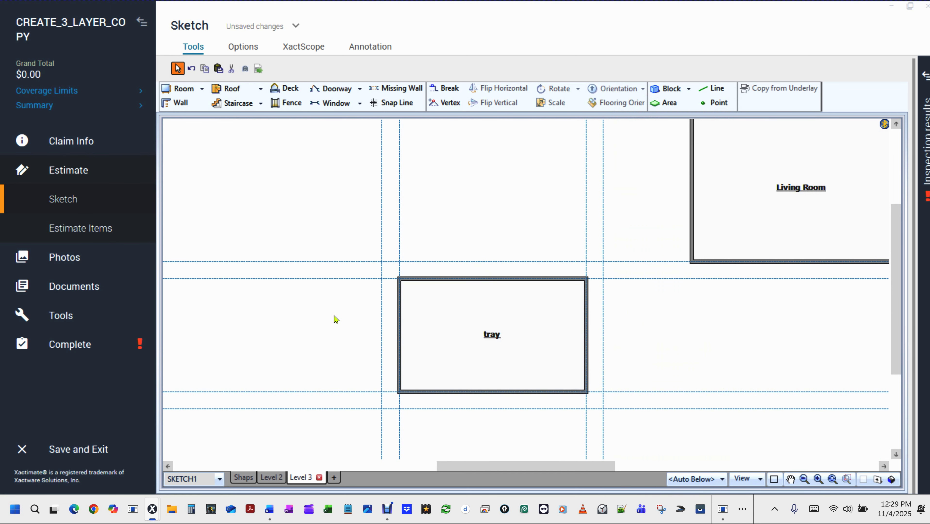
scroll(448, 348, up, 2)
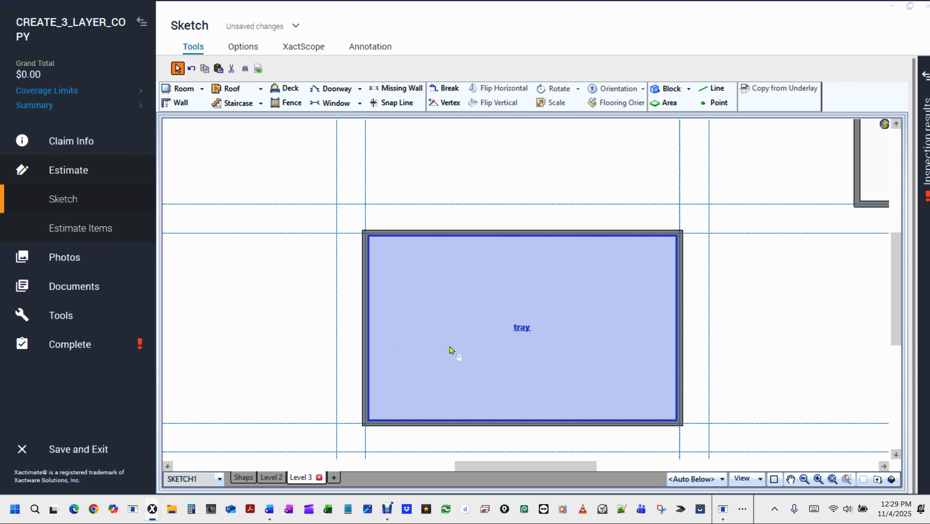
middle_click(449, 346)
scroll(454, 309, up, 2)
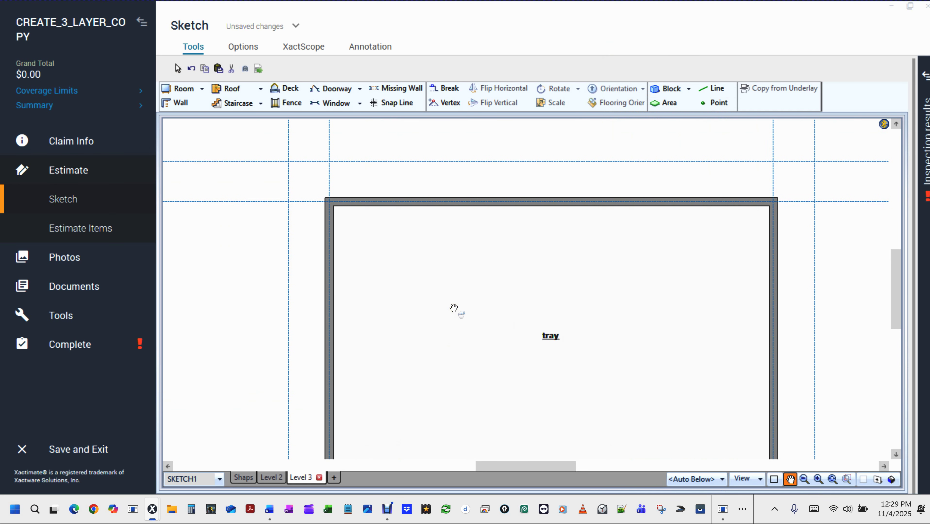
right_click(454, 307)
click(444, 285)
right_click(471, 304)
drag(494, 319, 451, 273)
right_click(452, 272)
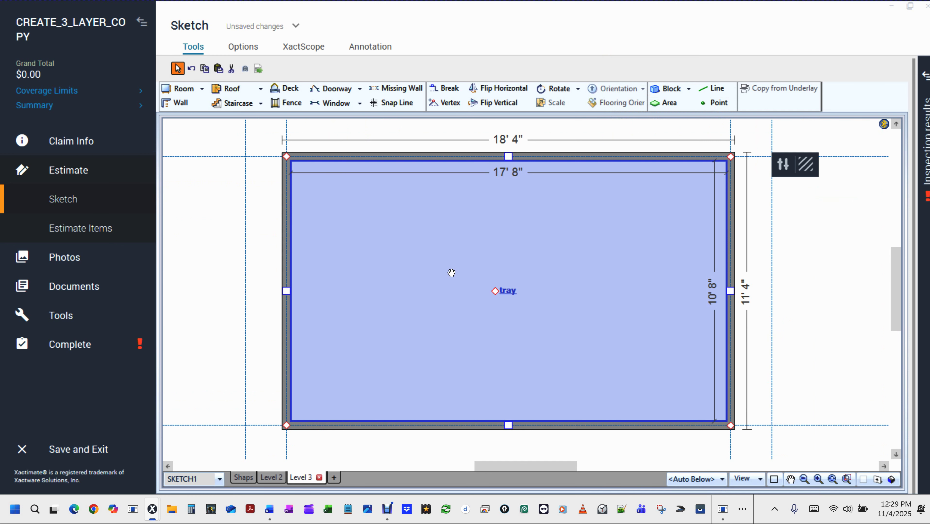
right_click(451, 273)
drag(382, 259, 402, 311)
right_click(401, 311)
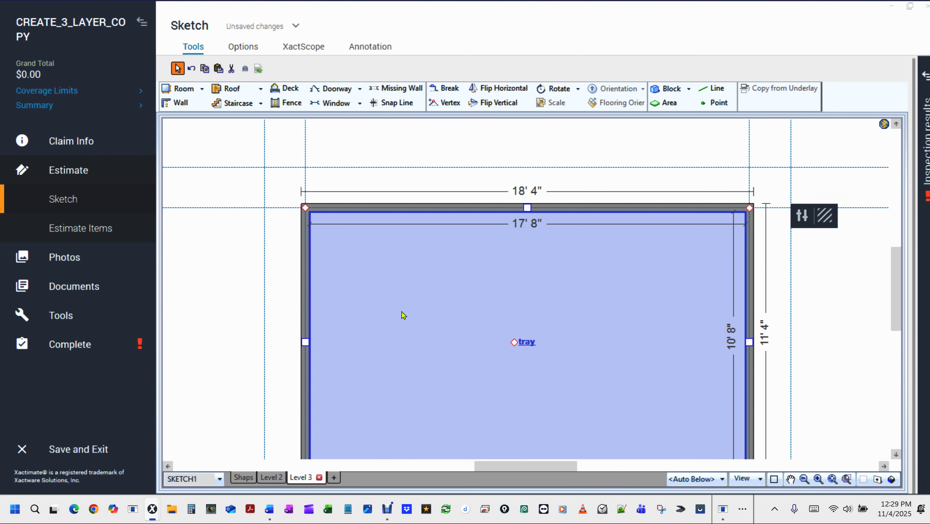
Add a vertex on the tray room's top wall 4' from the outer upper-left corner and move that corner down into a diagonal wall
key(v)
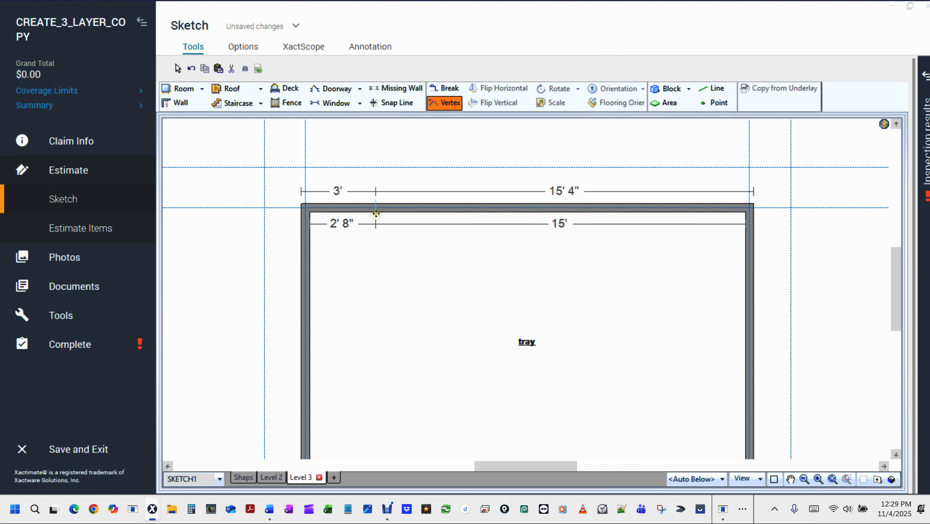
key(ctrl)
key(ctrl)
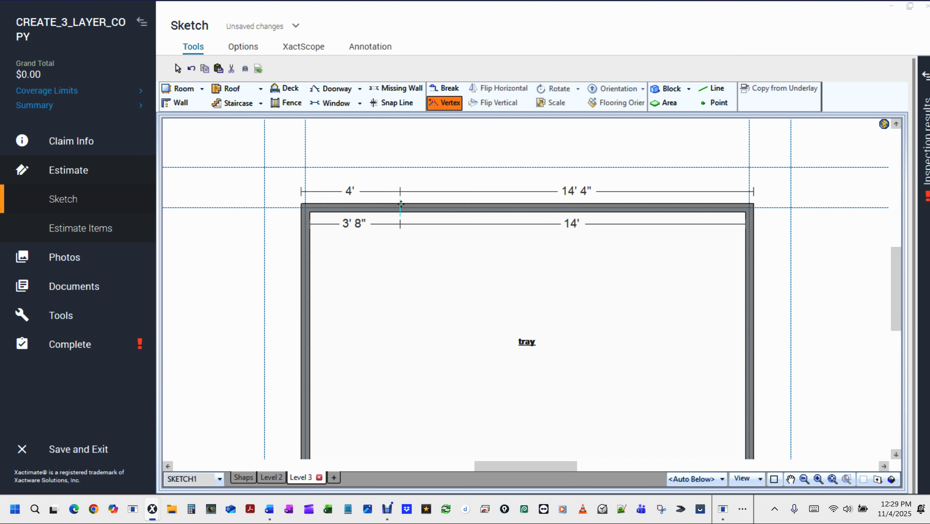
click(400, 204)
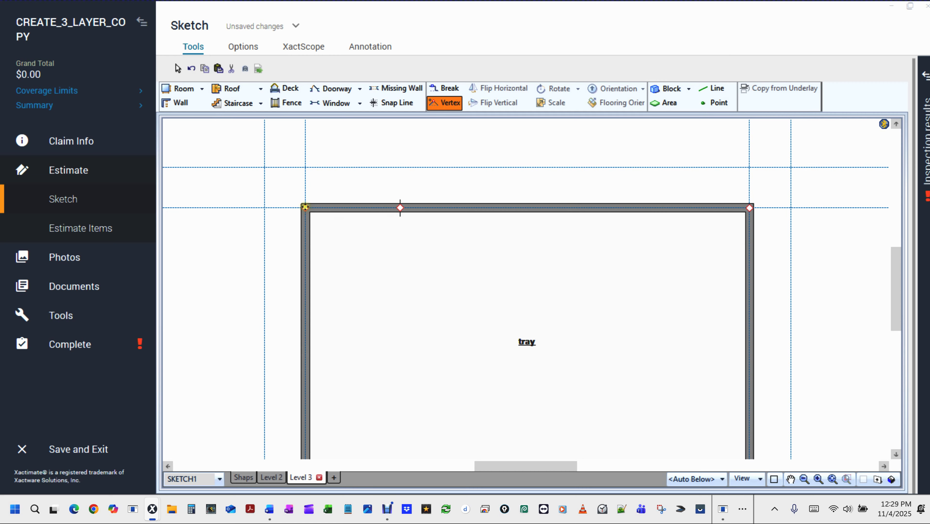
click(305, 207)
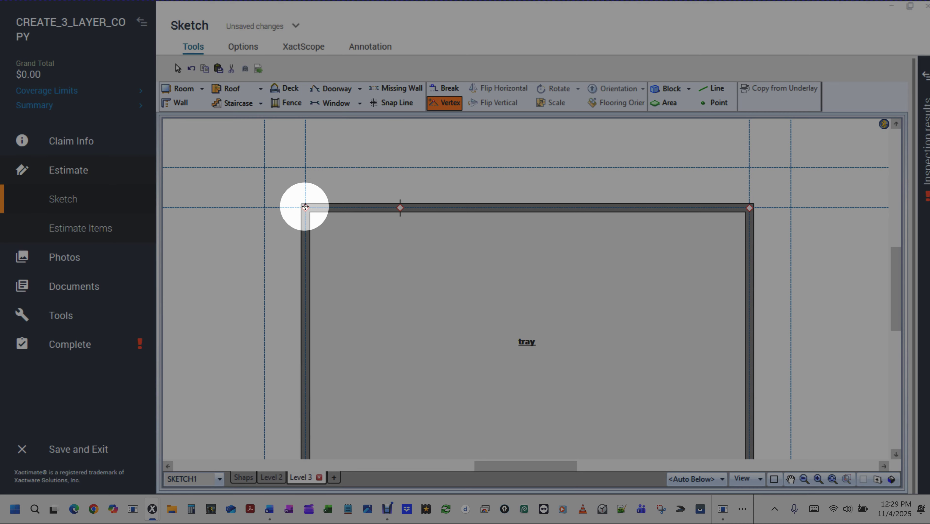
drag(305, 208, 306, 291)
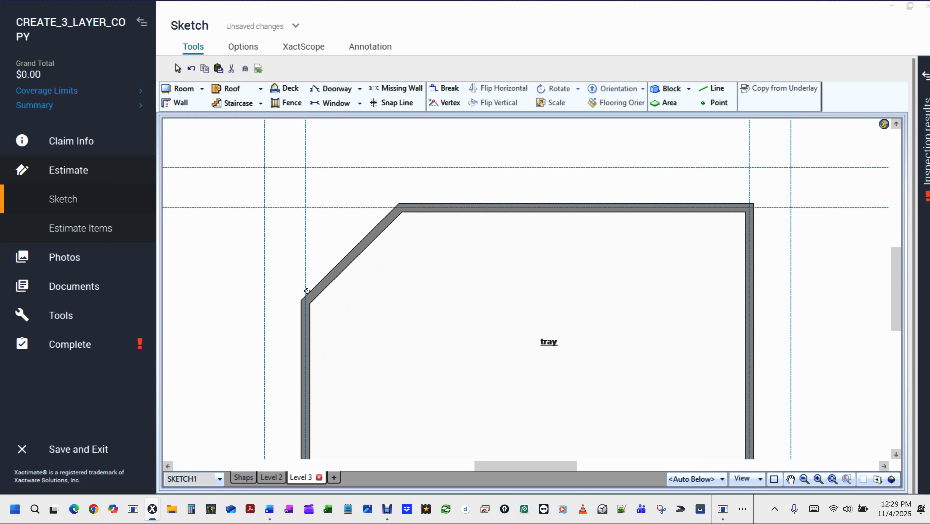
Add a vertex near the right end of the tray room's top wall and move the upper-right corner down to form a matching diagonal wall
drag(612, 177, 470, 158)
key(v)
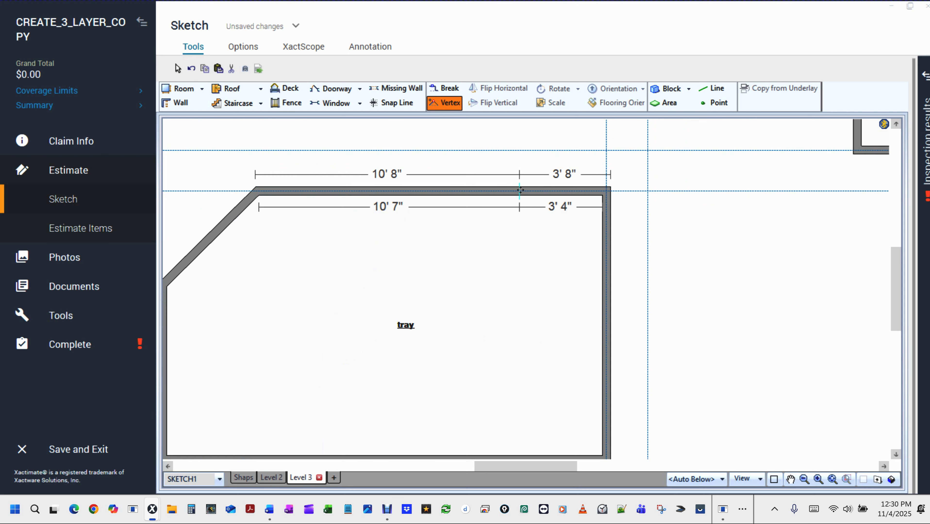
mouse_move(521, 190)
mouse_down()
mouse_move(505, 188)
mouse_move(513, 189)
mouse_up()
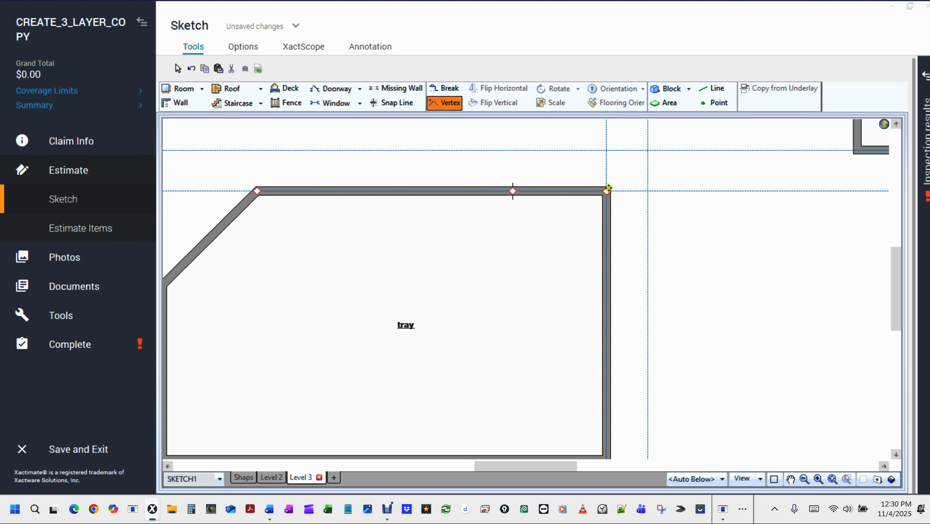
drag(606, 190, 606, 281)
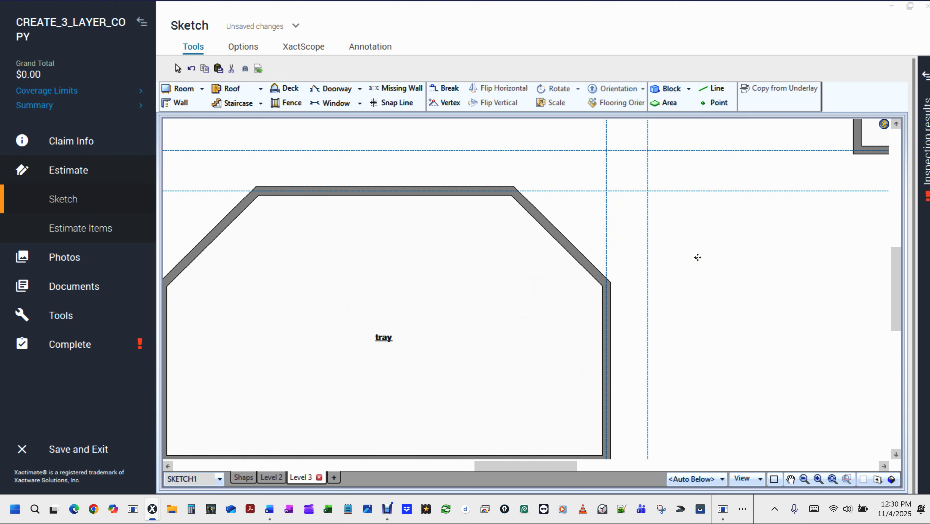
Add a vertex on the tray room's right wall 4' above the inside lower-right corner and move that corner left into a diagonal wall
drag(508, 297, 576, 259)
key(Escape)
click(676, 371)
scroll(679, 363, up, 2)
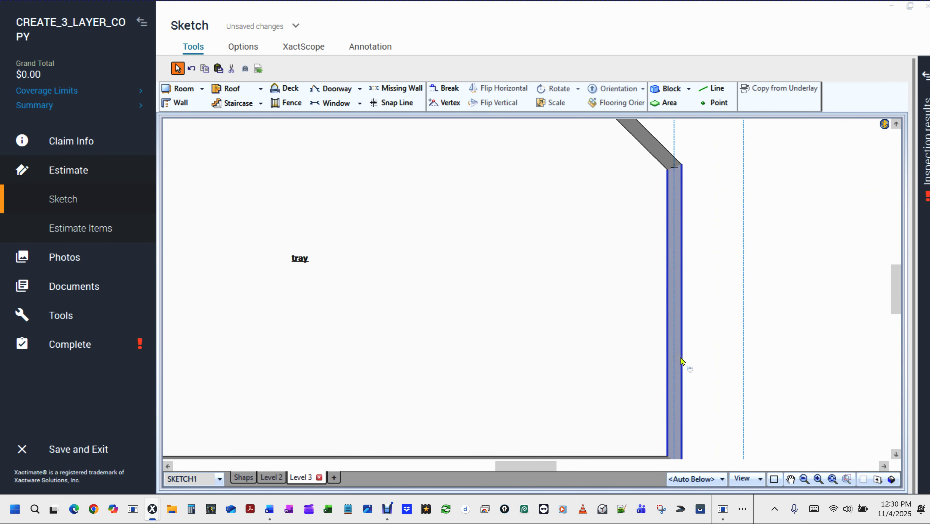
scroll(643, 360, down, 2)
click(618, 276)
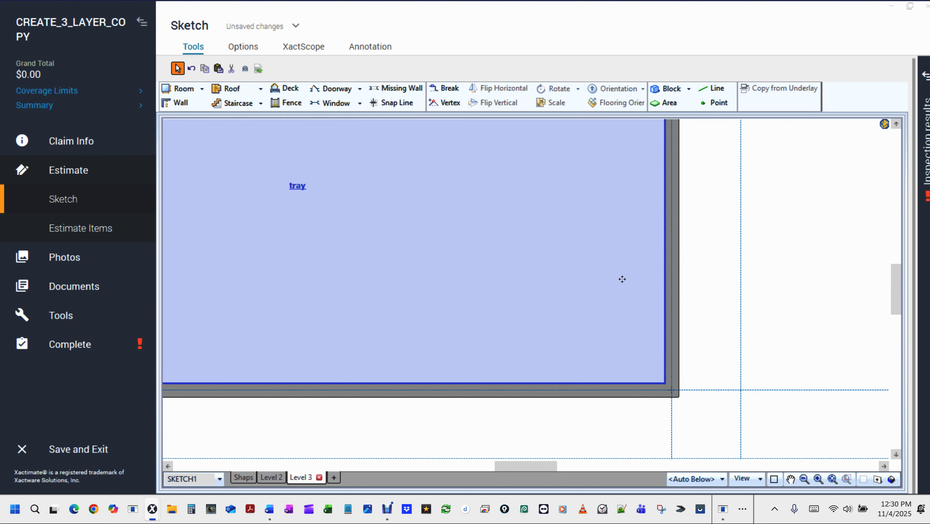
key(v)
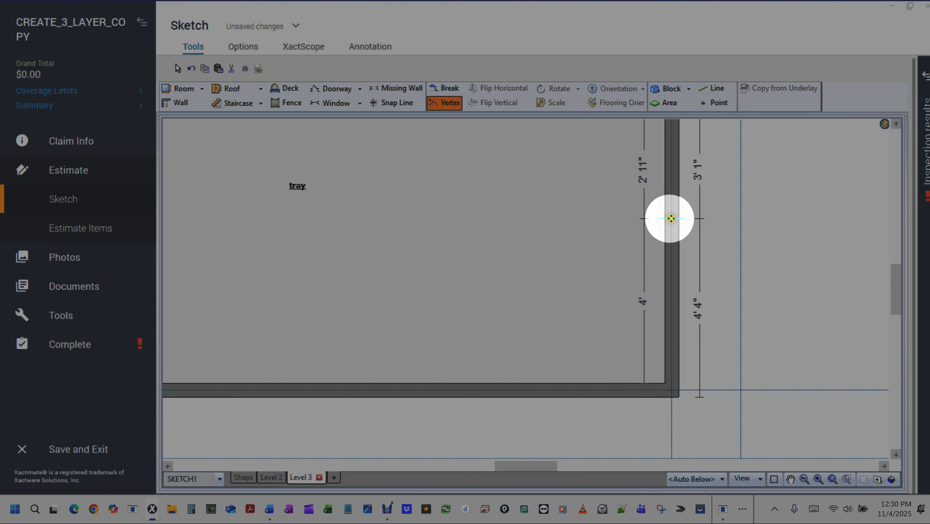
click(672, 218)
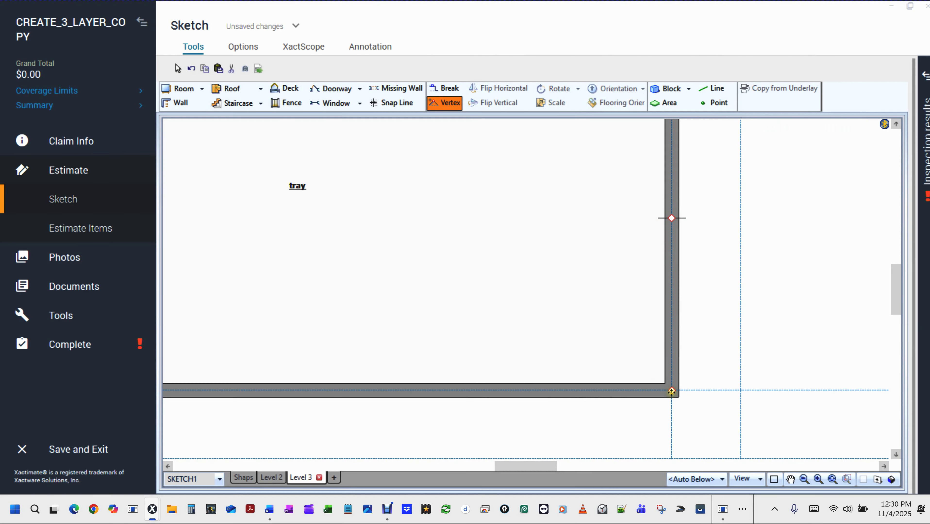
drag(671, 391, 517, 393)
Add a vertex near the left end of the tray room's bottom wall and move the lower-left corner up the left wall, completing the octagon
scroll(525, 388, down, 3)
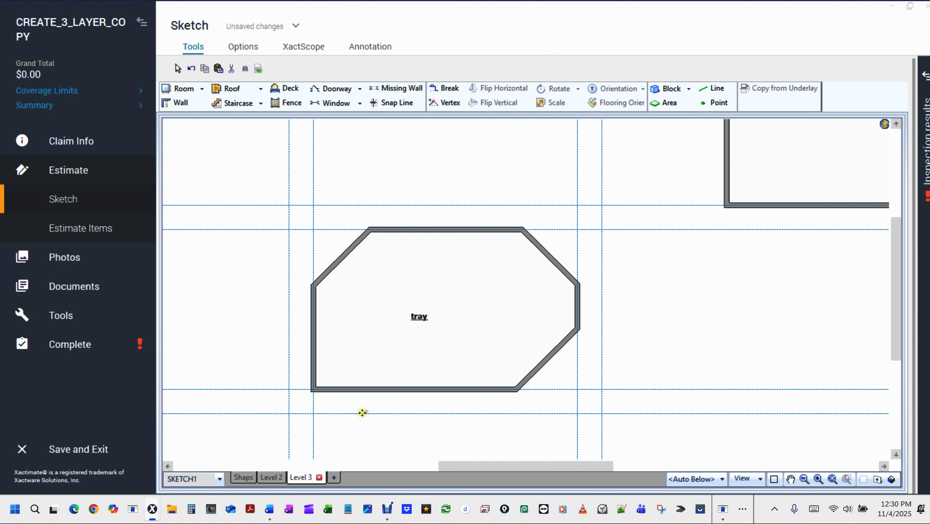
scroll(289, 403, up, 3)
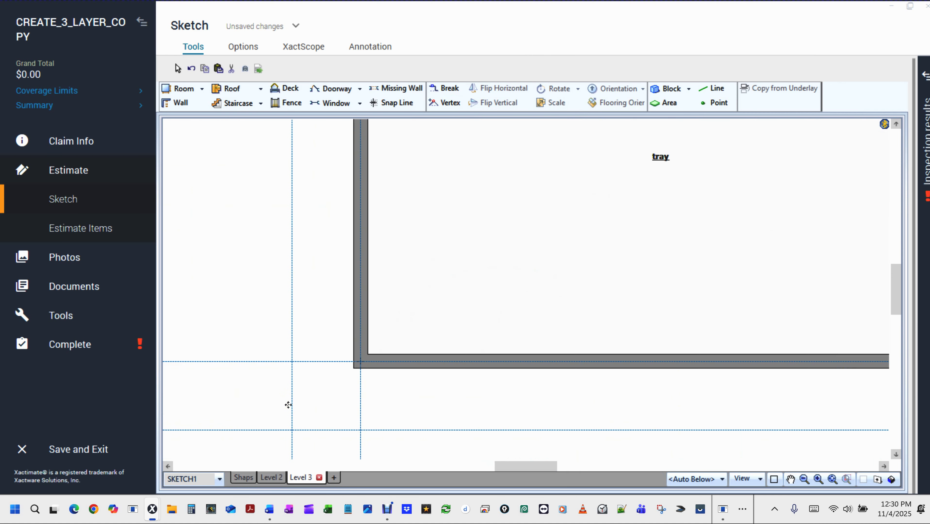
key(v)
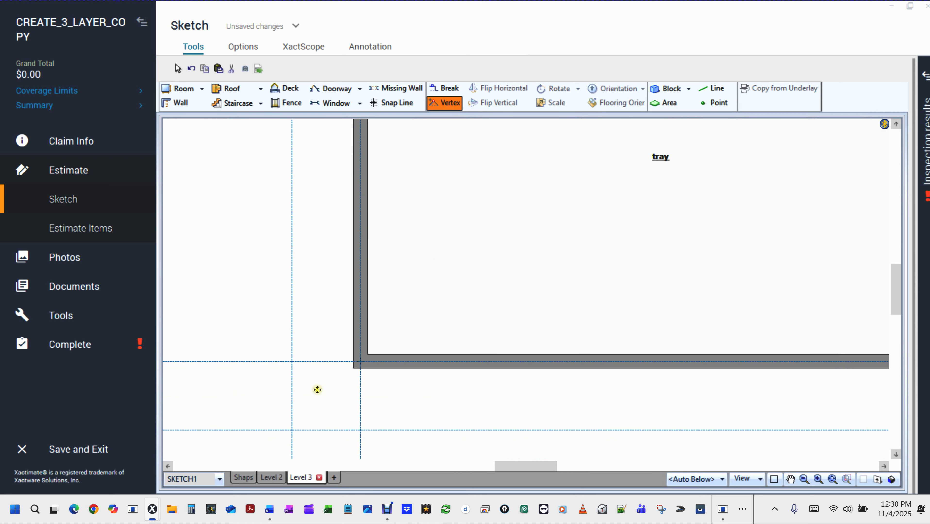
key(ctrl)
key(ctrl)
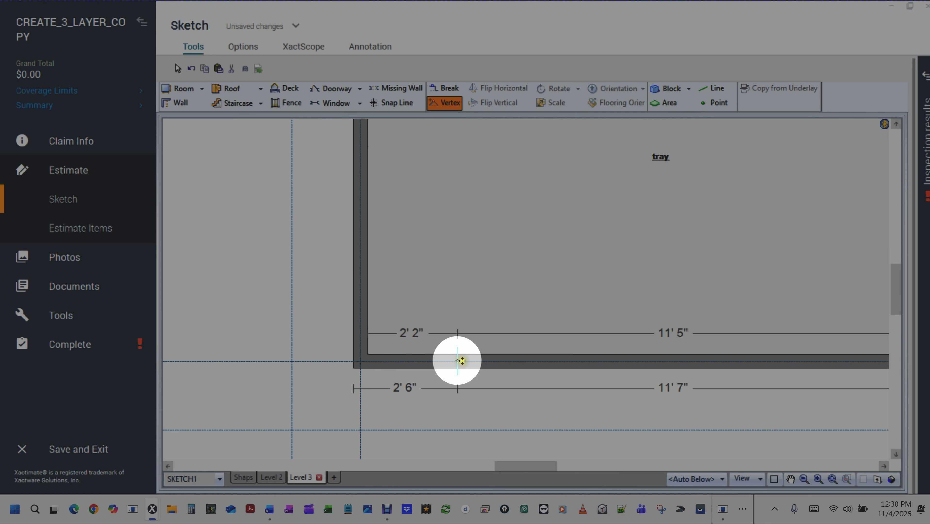
click(535, 362)
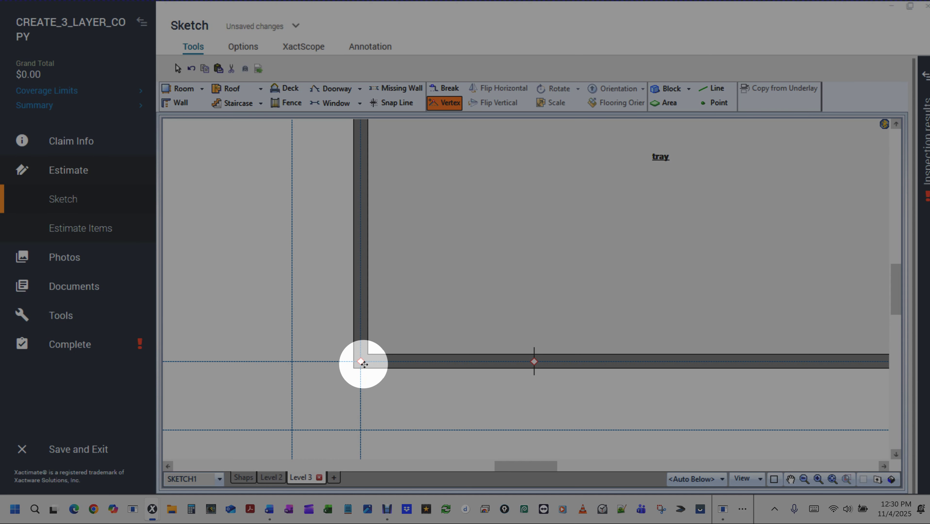
click(361, 362)
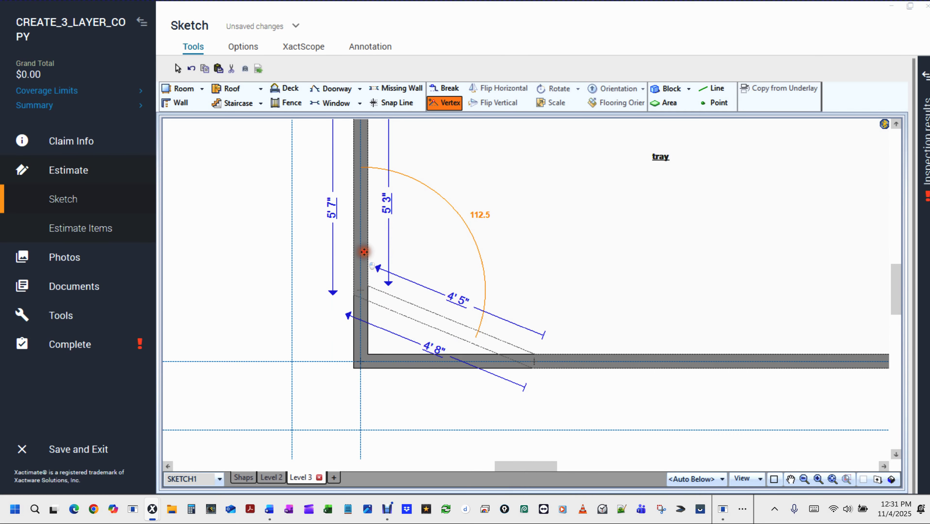
click(369, 234)
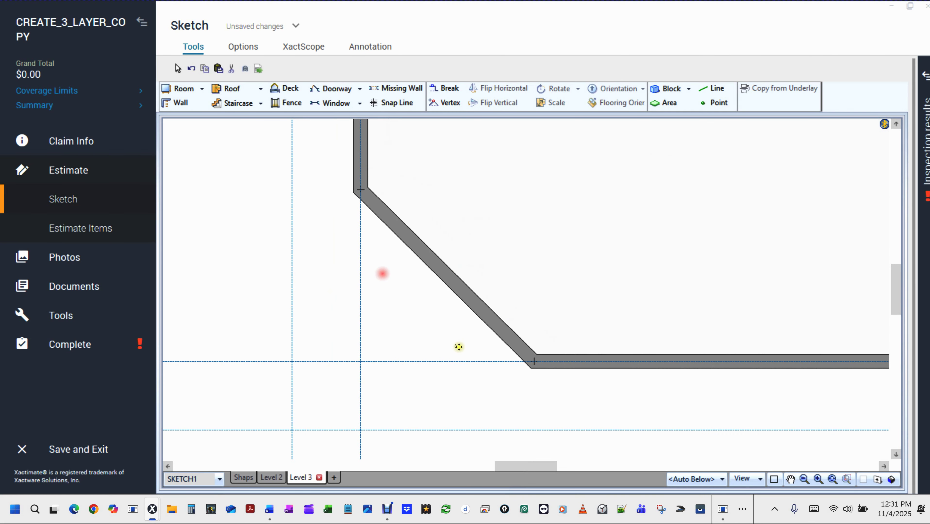
scroll(459, 348, down, 4)
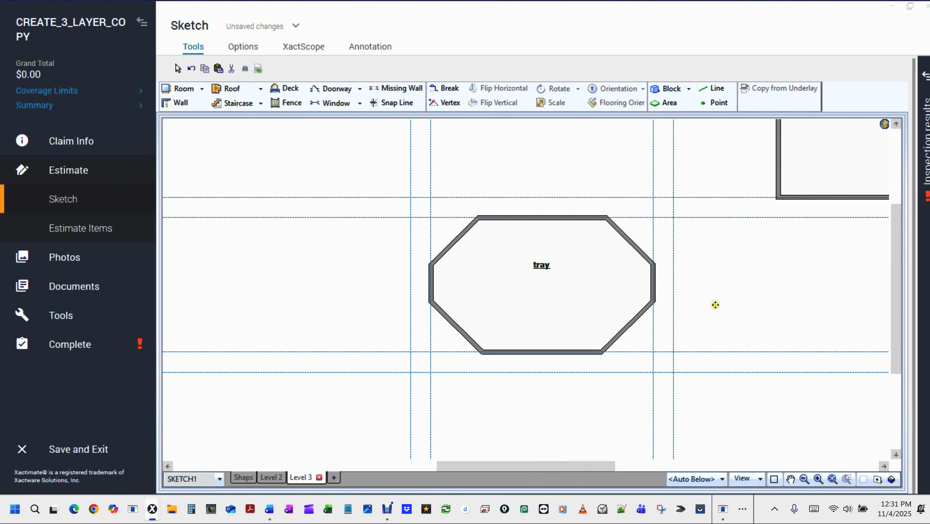
Select the Living Room and examine its dimensions beside the octagonal tray room
drag(732, 311, 597, 338)
key(Escape)
scroll(607, 337, down, 2)
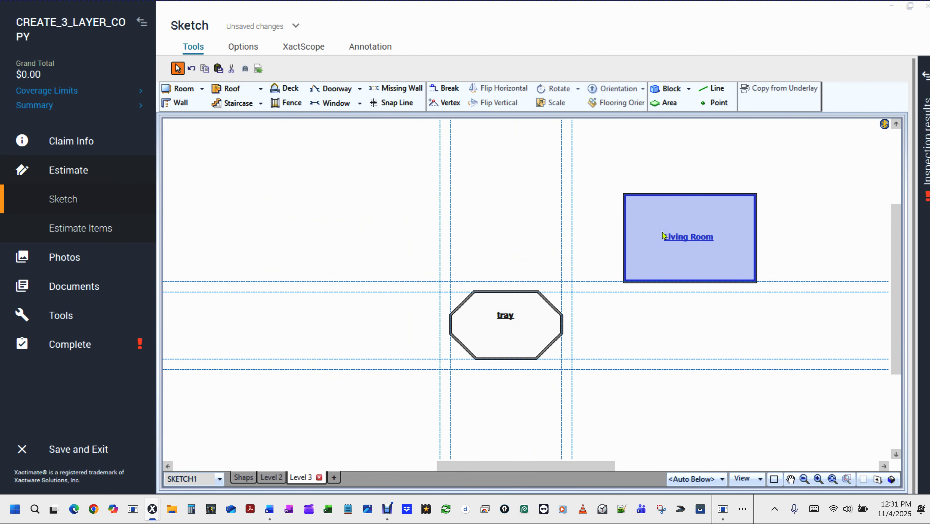
click(678, 237)
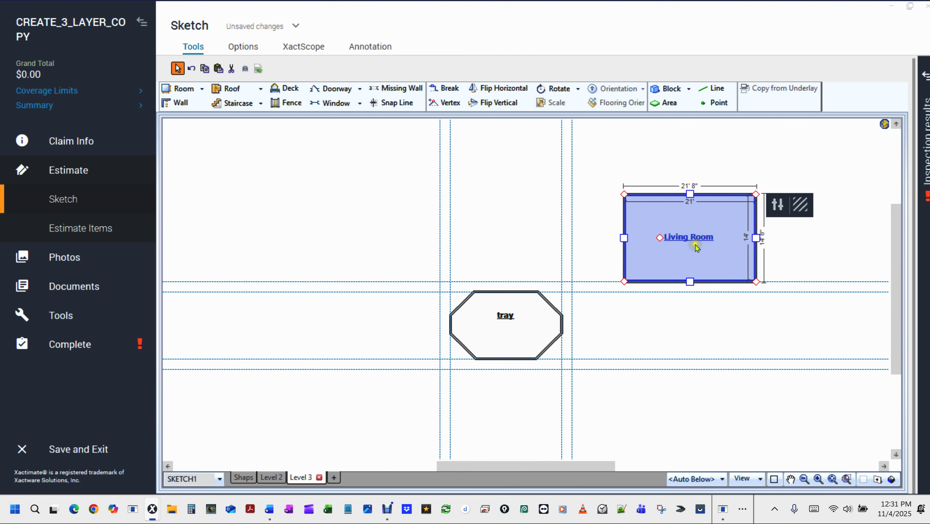
click(702, 254)
scroll(702, 253, up, 1)
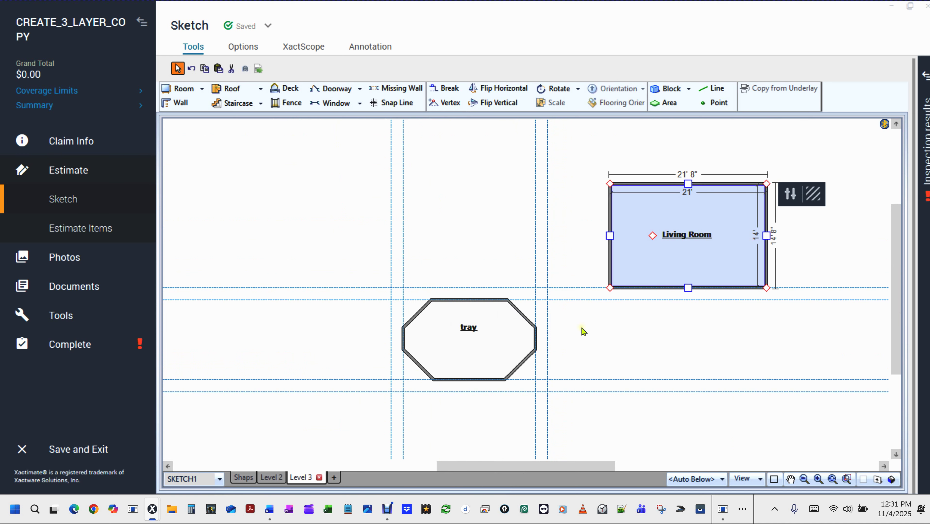
scroll(583, 332, up, 1)
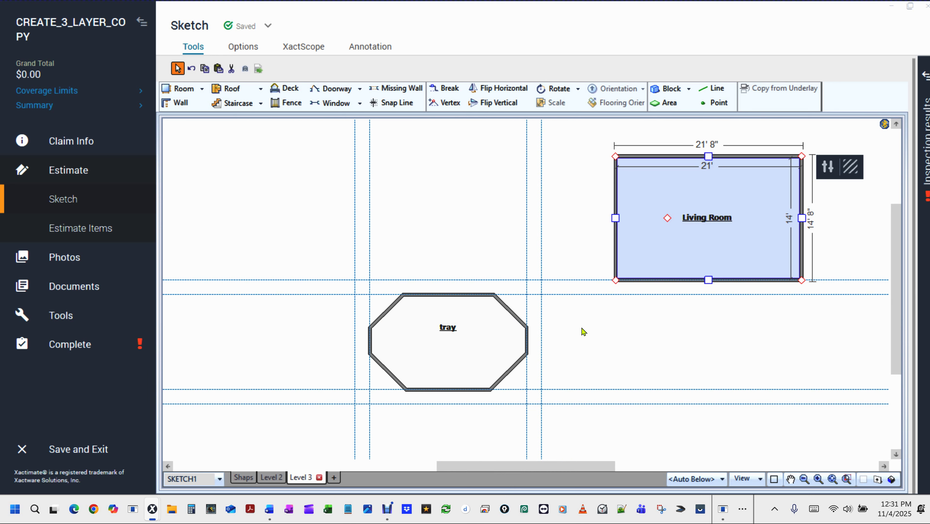
Draw a 1' 6" wall from the tray room's top wall up to the outer upper snap line
key(w)
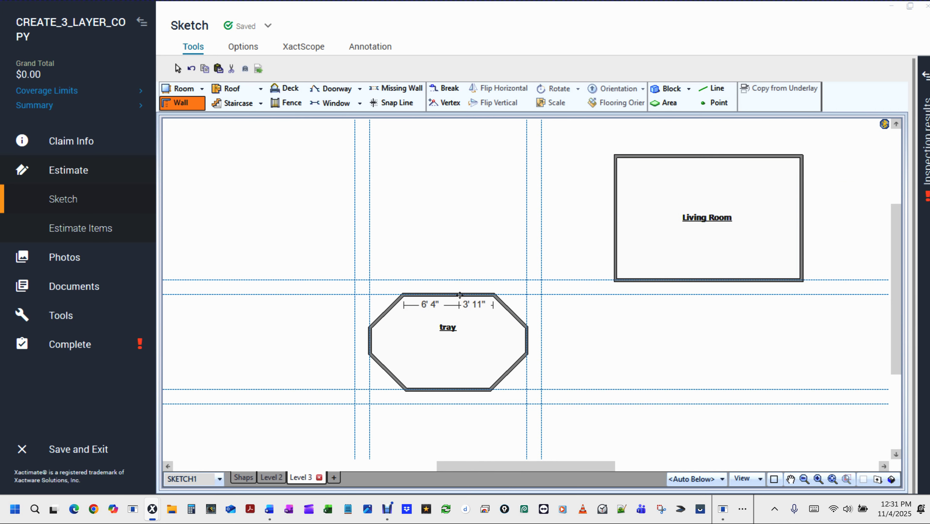
scroll(458, 290, up, 3)
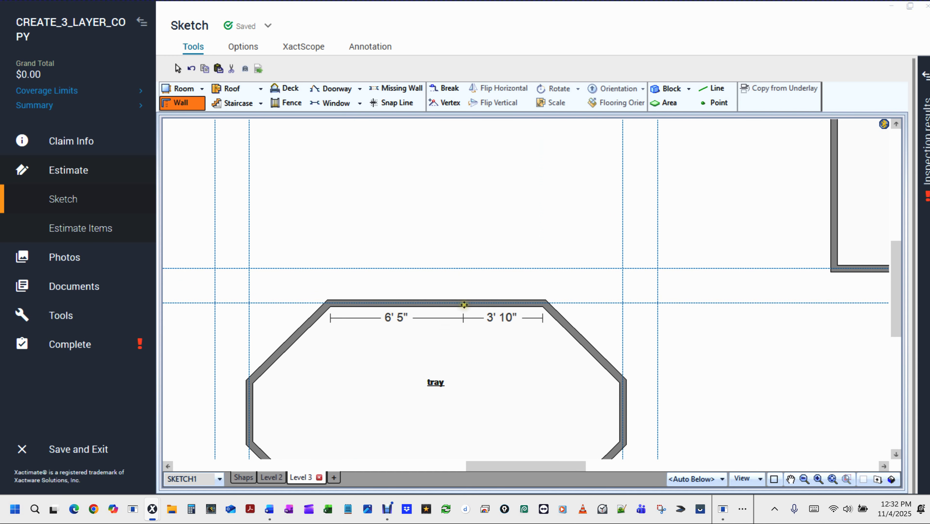
click(464, 305)
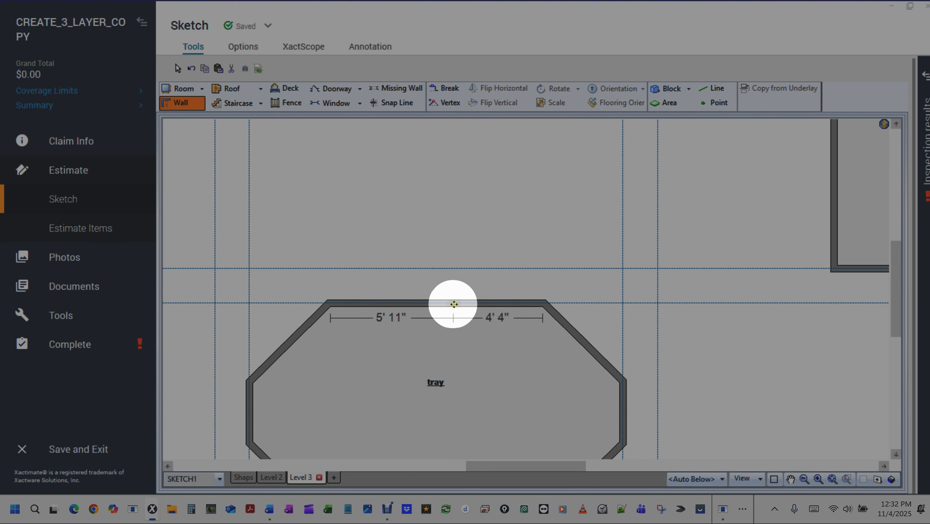
click(454, 304)
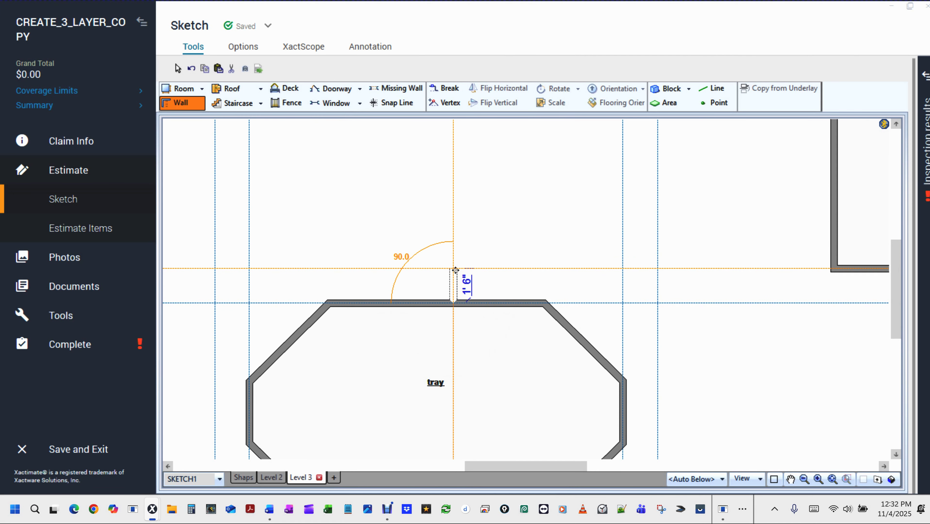
click(455, 270)
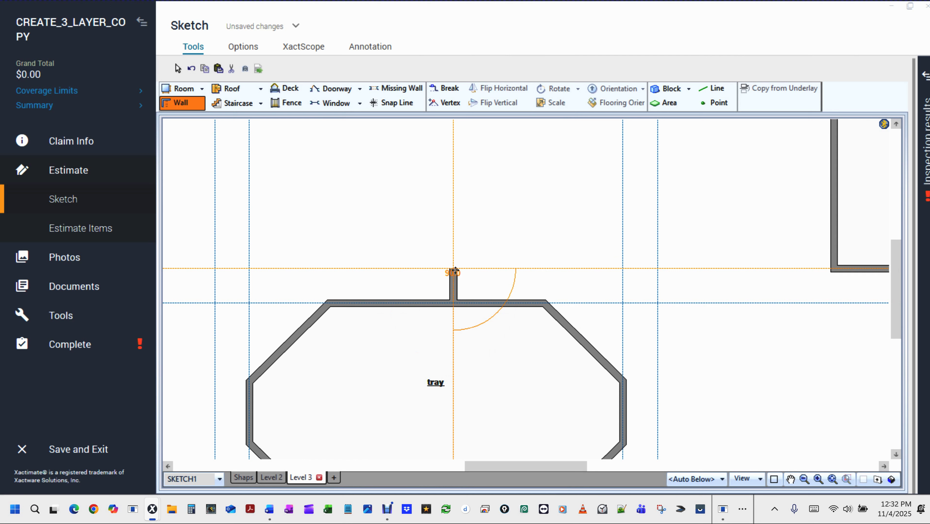
Continue the wall right along the upper snap line to the outer corner and 14' 2" down to the lower snap line
click(658, 275)
scroll(658, 275, down, 3)
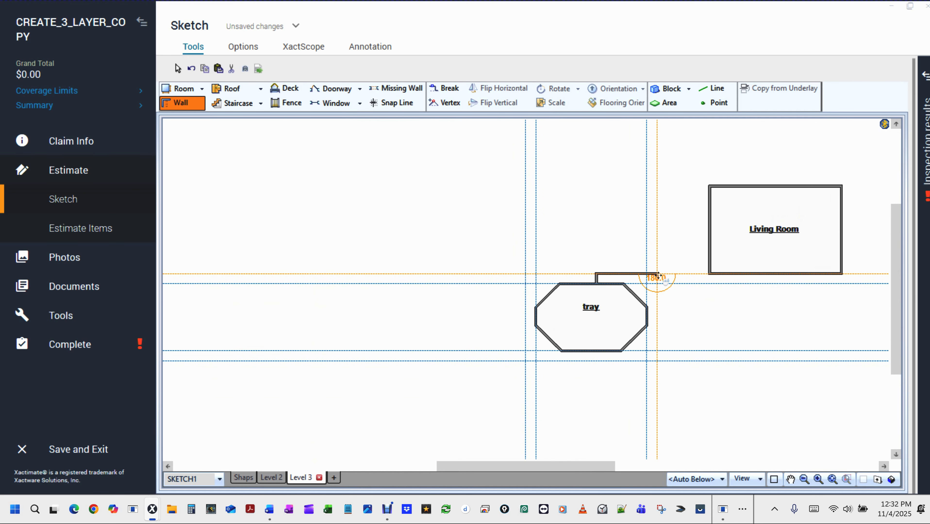
scroll(656, 370, up, 5)
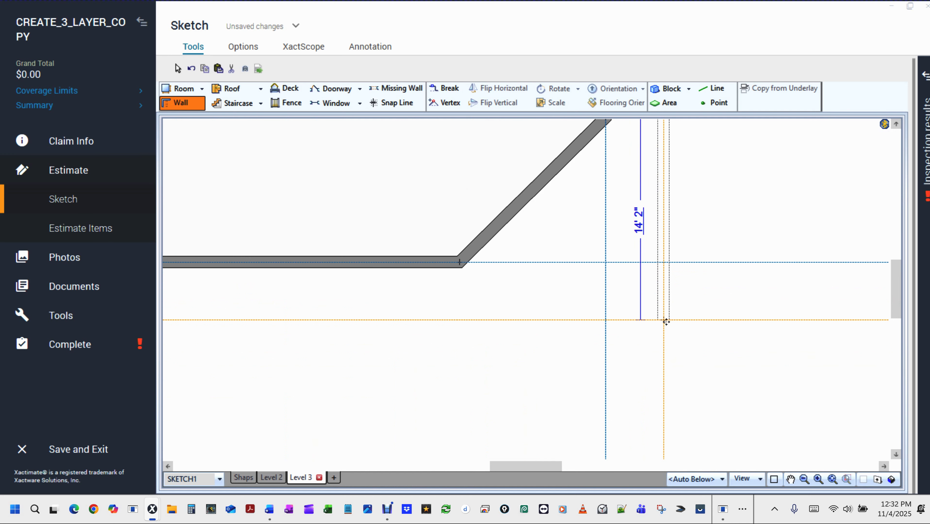
click(666, 321)
Continue with a 21' 2" bottom wall to the outer left snap line and a 14' 2" left wall up to the upper snap line
scroll(666, 322, down, 2)
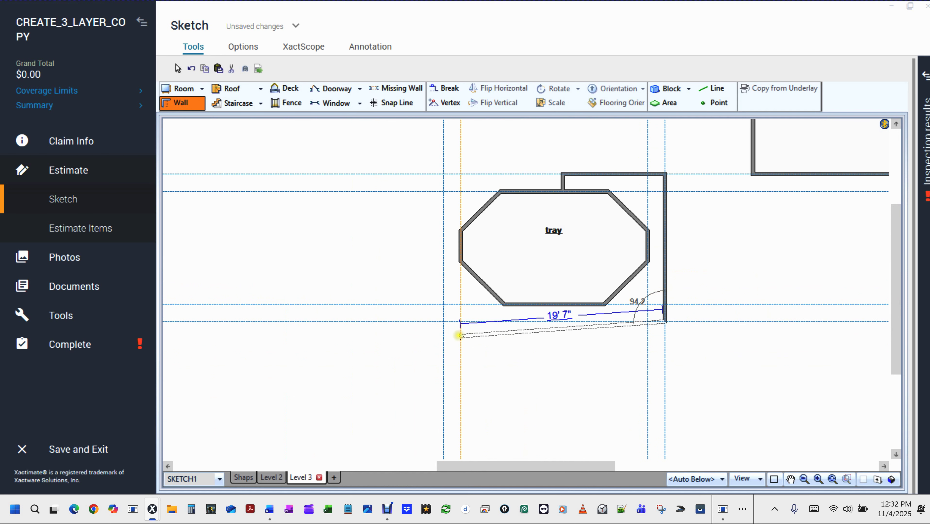
scroll(442, 322, up, 3)
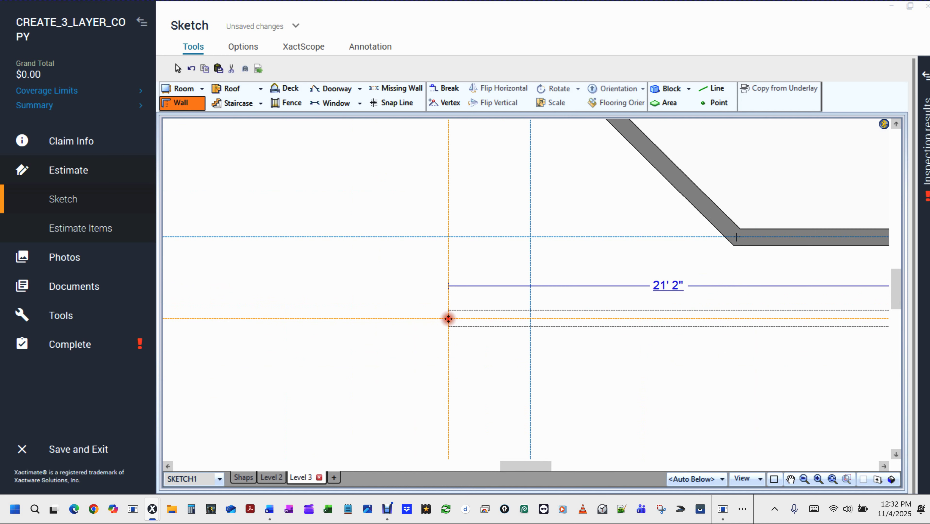
click(448, 320)
scroll(448, 319, down, 3)
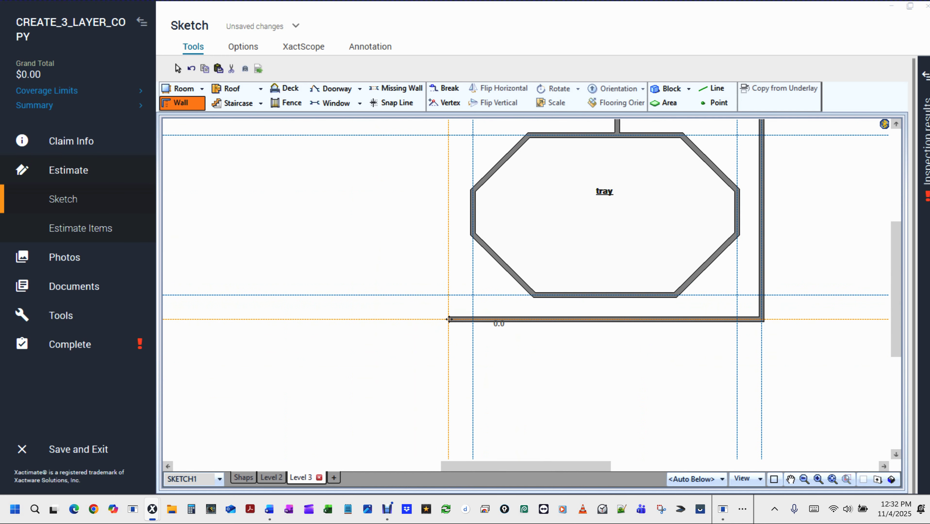
scroll(449, 320, down, 2)
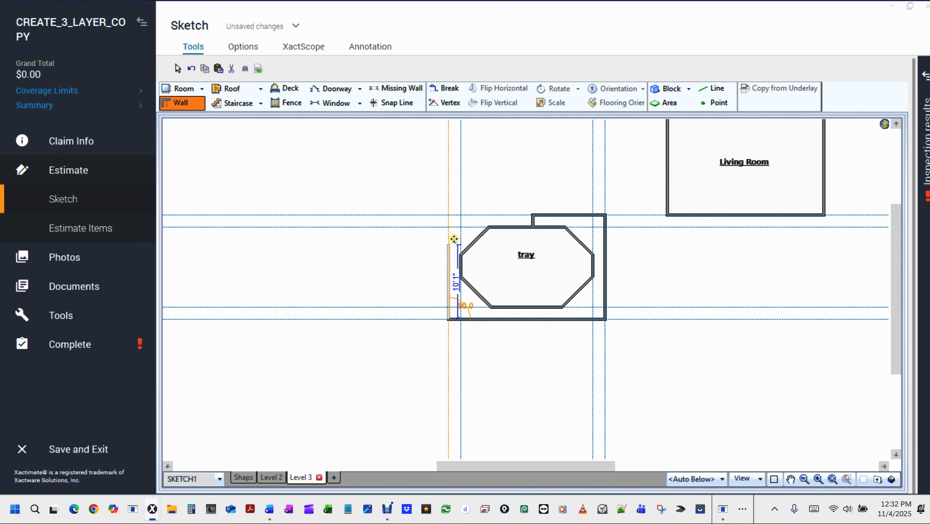
scroll(449, 214, up, 3)
scroll(450, 214, up, 2)
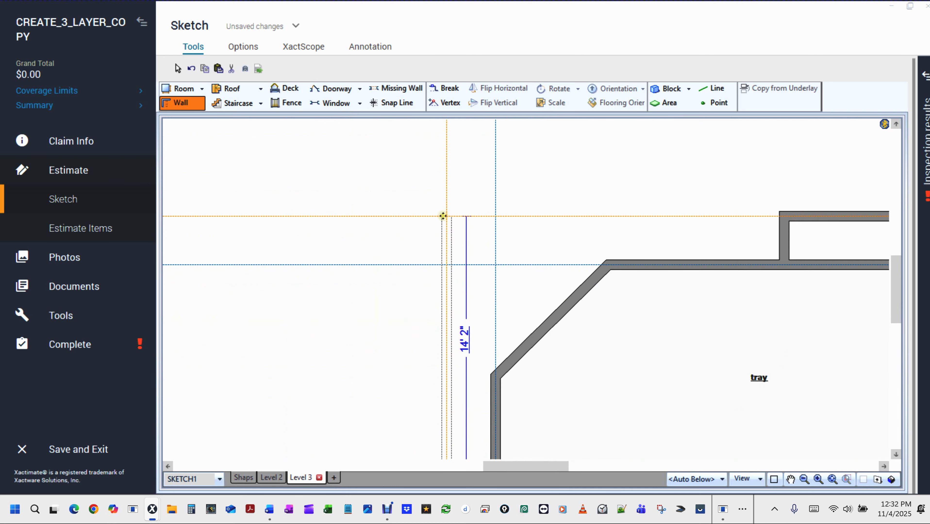
click(447, 216)
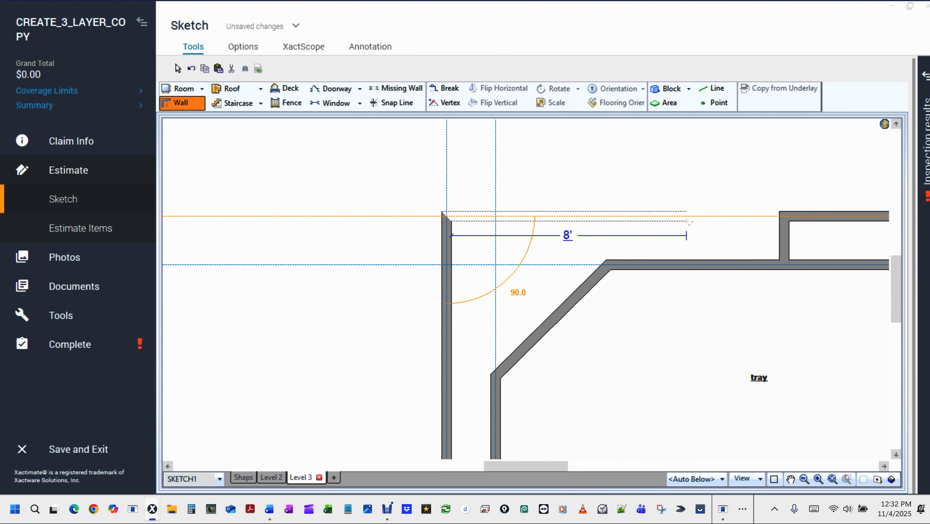
Draw an 8' wall right along the upper snap line and a 1' 6" wall down to the tray's top wall
click(688, 222)
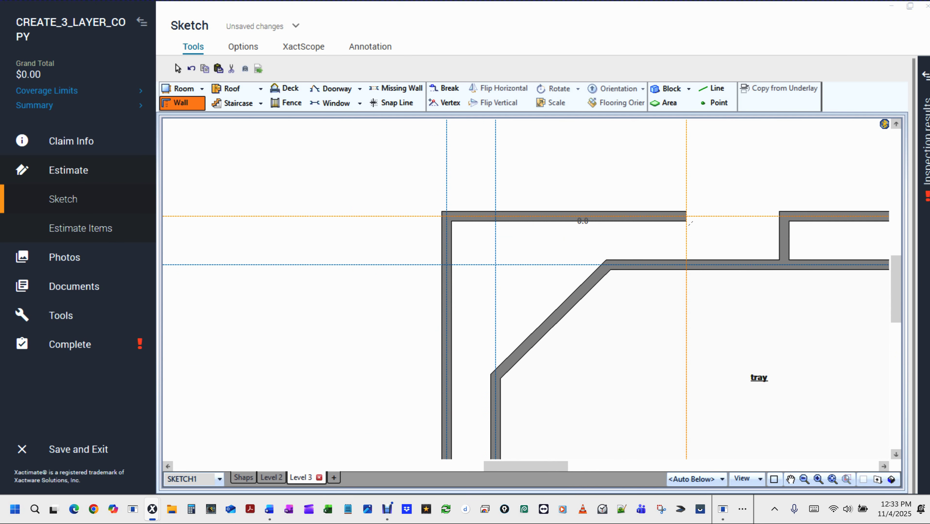
scroll(689, 223, down, 3)
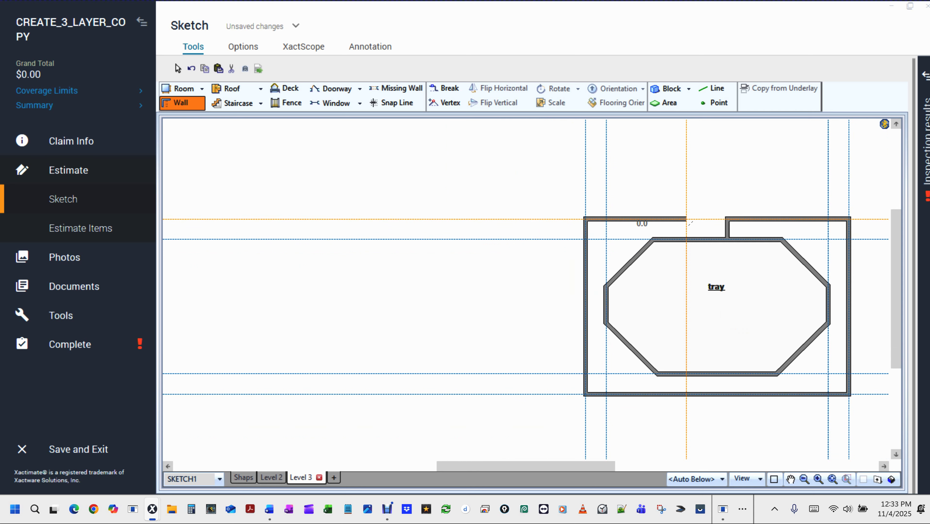
click(689, 223)
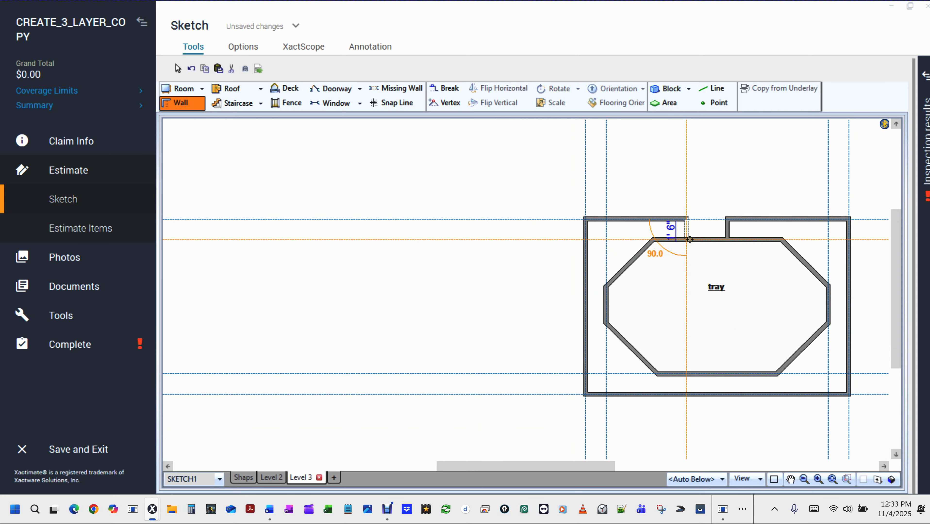
click(689, 239)
Create a room from the enclosed ring area around the octagonal tray
click(613, 368)
double_click(613, 367)
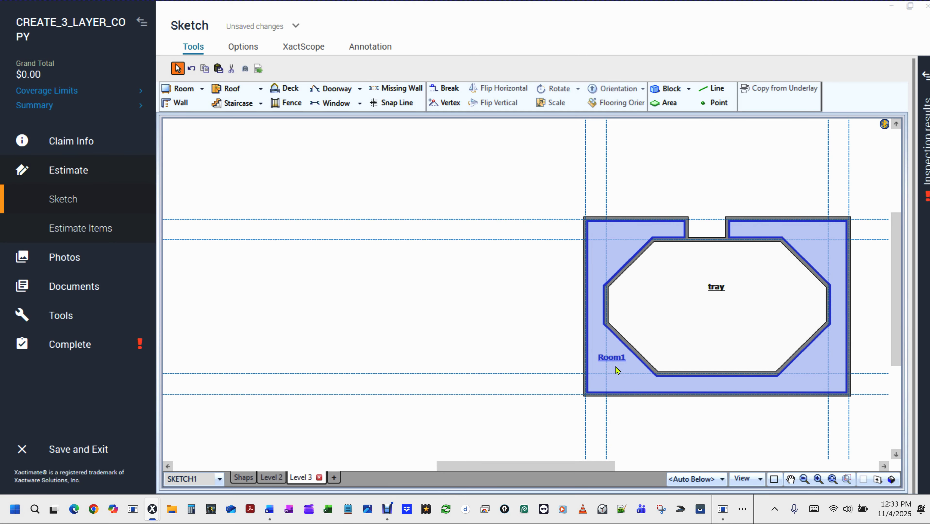
click(616, 366)
Extend the short left connecting wall across the 3' gap to the right one, closing the gap and making it a room
key(h)
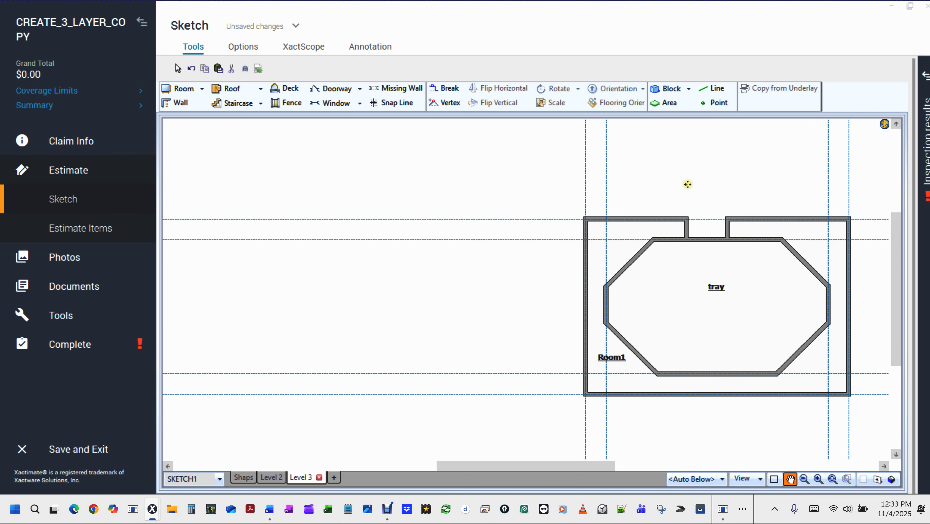
key(Escape)
drag(687, 185, 524, 179)
key(h)
key(Escape)
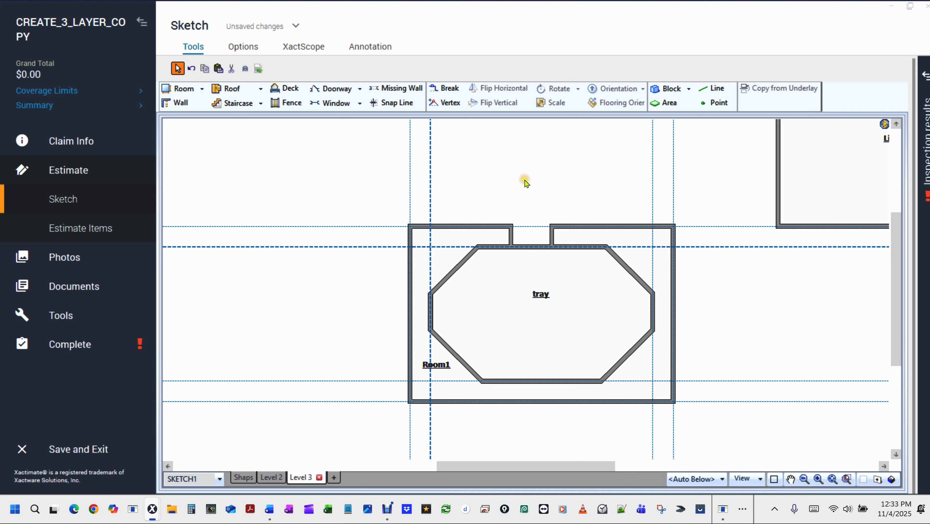
click(513, 238)
scroll(571, 247, up, 2)
scroll(571, 247, up, 1)
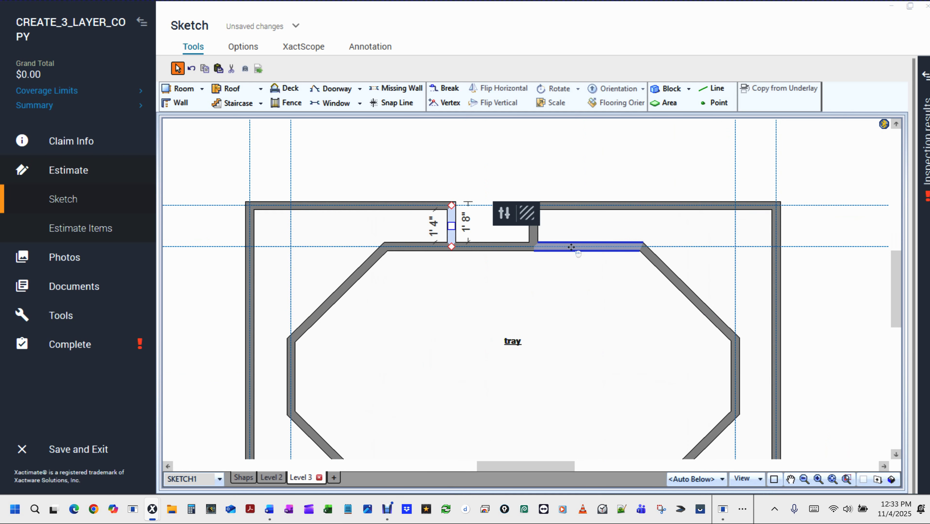
click(452, 226)
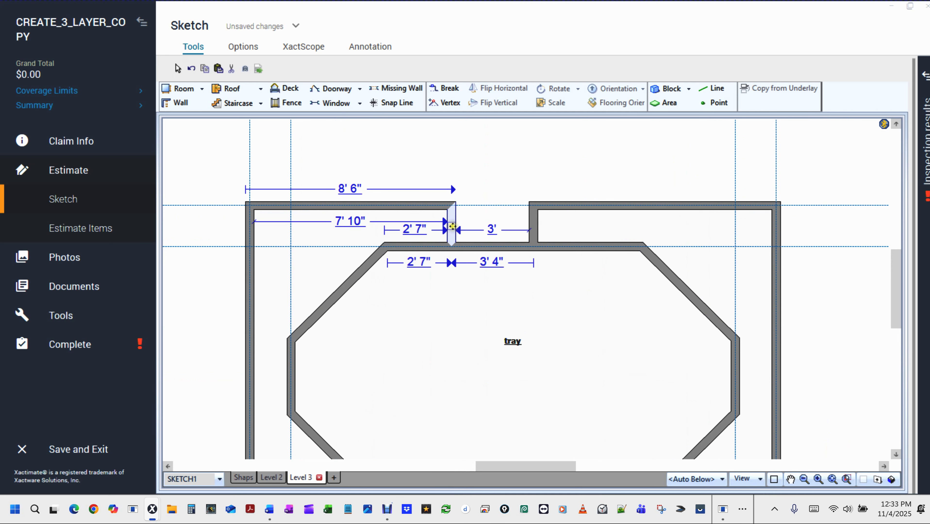
drag(453, 226, 540, 230)
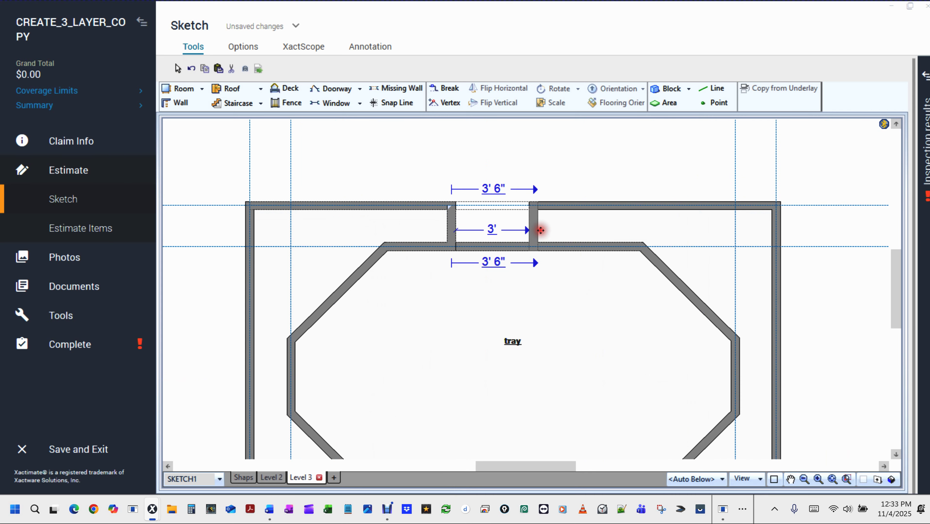
click(506, 231)
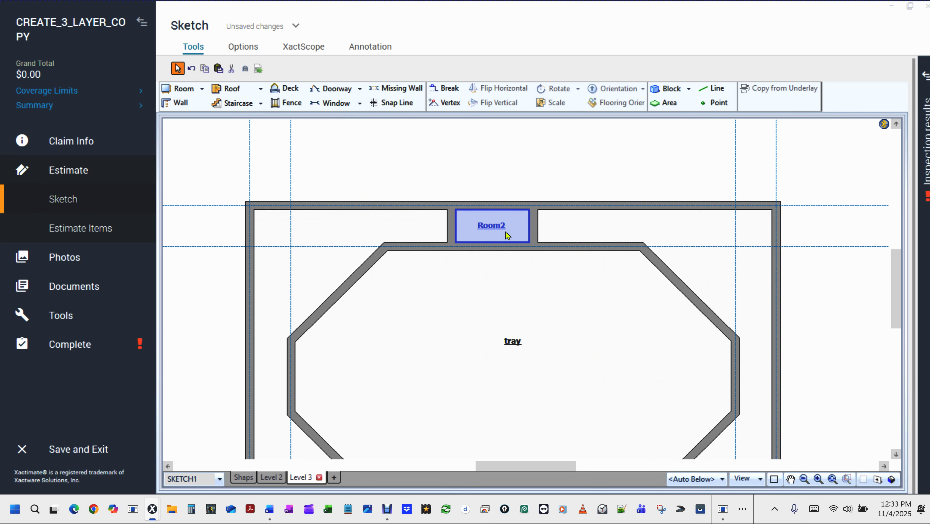
double_click(507, 235)
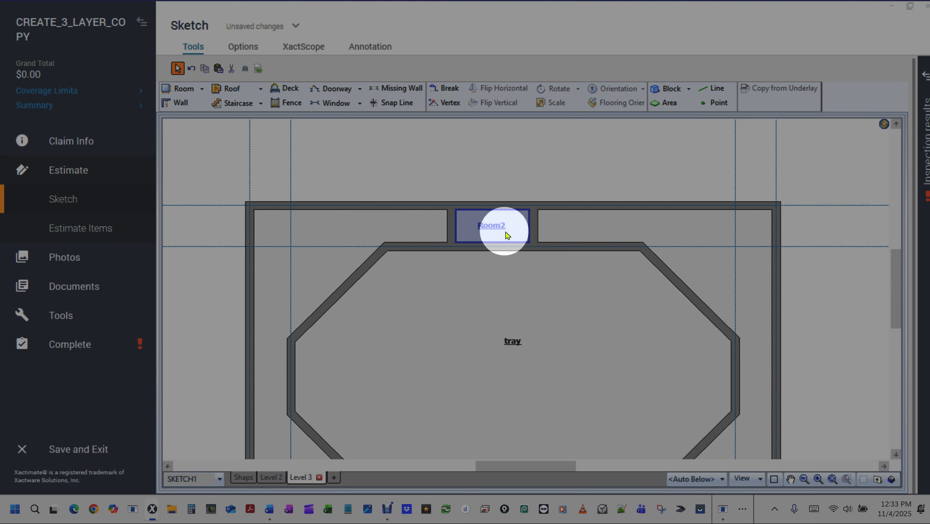
Remove the two short walls separating the small gap room from the ring room
scroll(507, 235, down, 2)
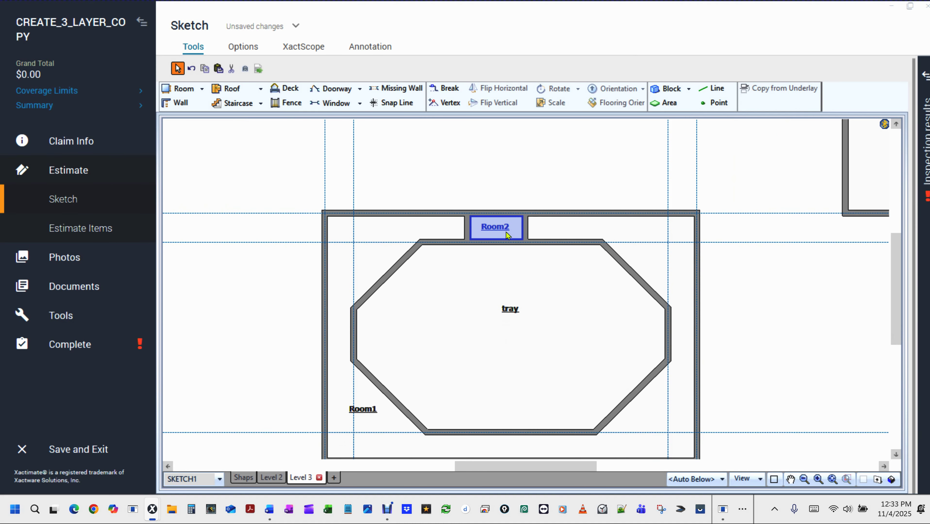
scroll(506, 232, down, 1)
key(space)
mouse_move(525, 169)
mouse_down()
mouse_move(488, 169)
mouse_move(479, 153)
mouse_up()
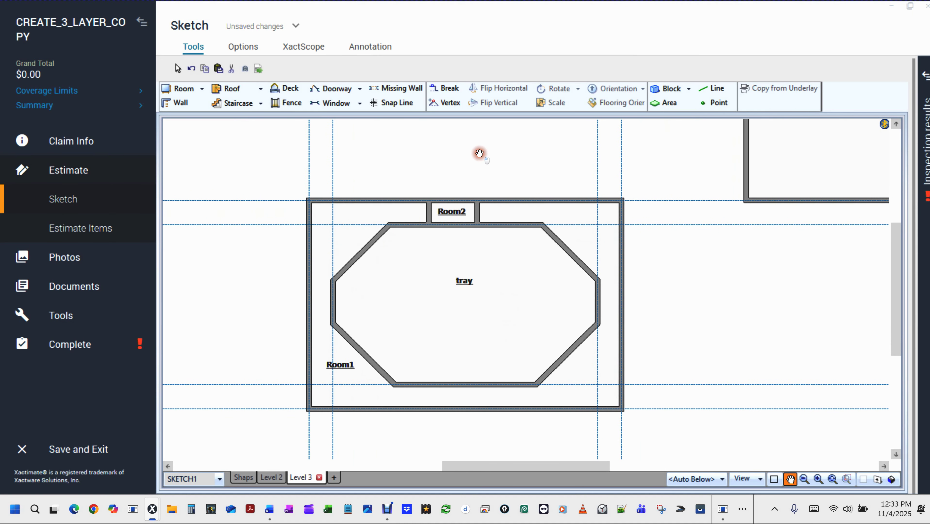
click(430, 216)
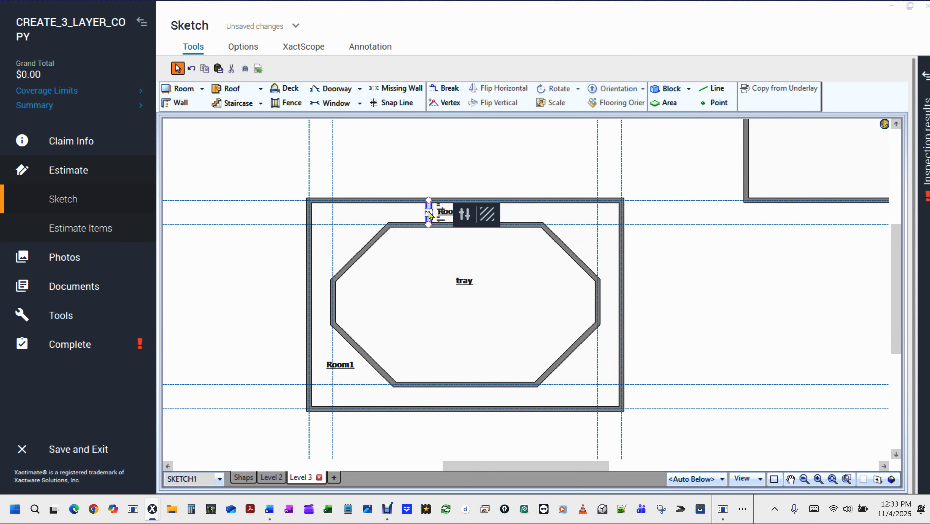
drag(430, 216, 478, 217)
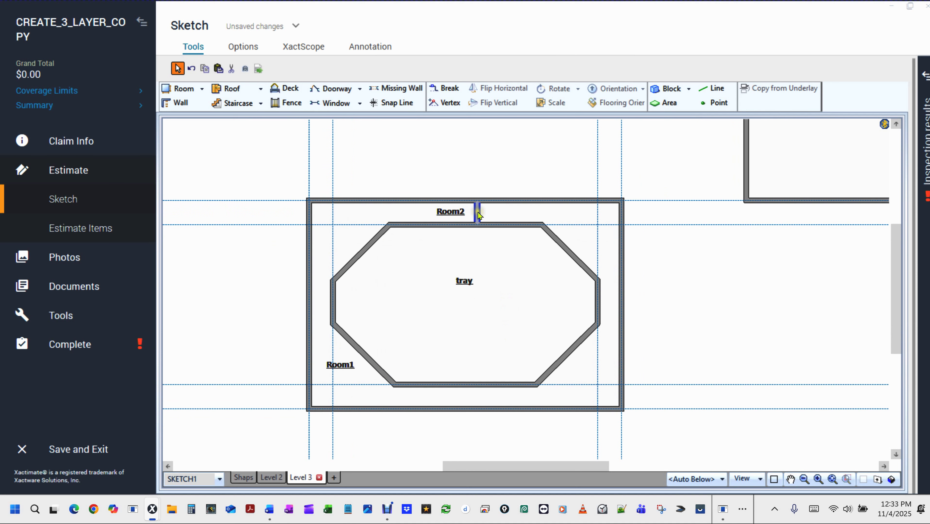
click(653, 219)
scroll(673, 267, down, 1)
scroll(674, 269, down, 2)
scroll(673, 269, up, 3)
Set the ceiling height of Room1 and Room2, which surround the octagonal tray, to 9'
click(608, 254)
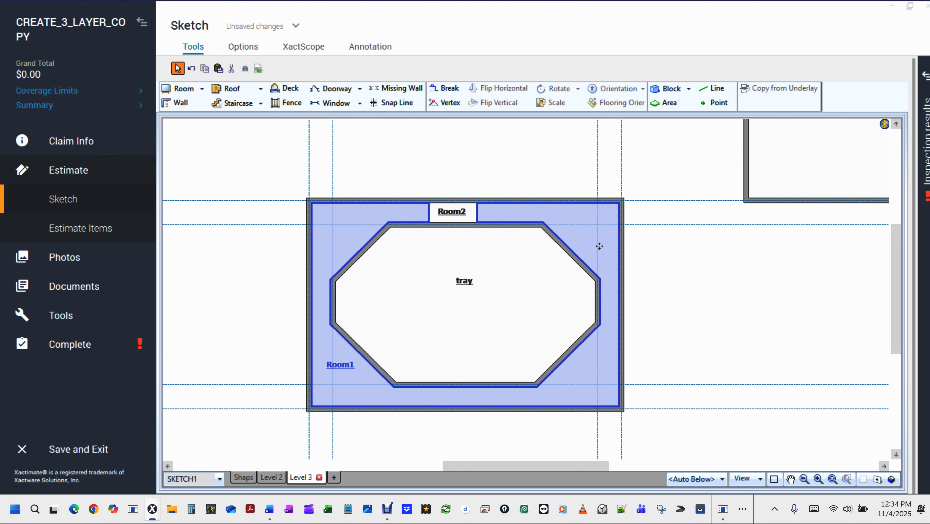
click(450, 214)
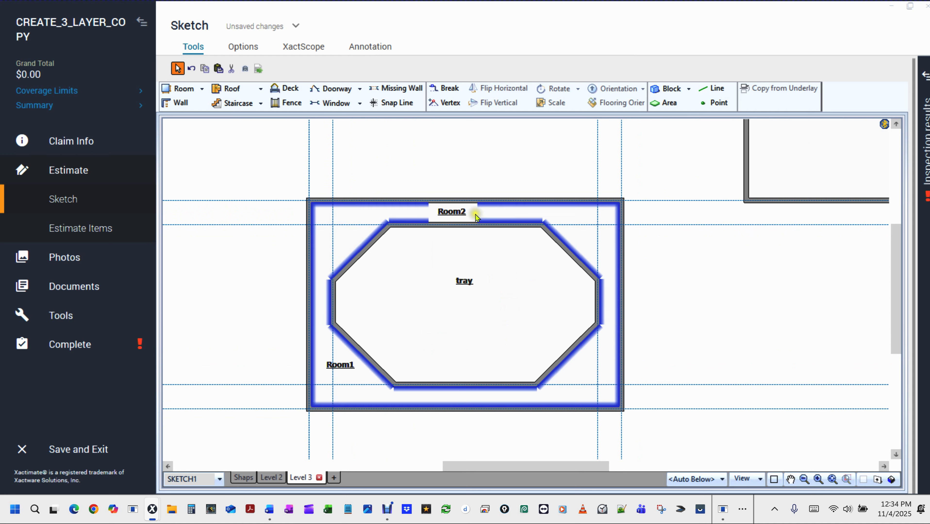
click(449, 212)
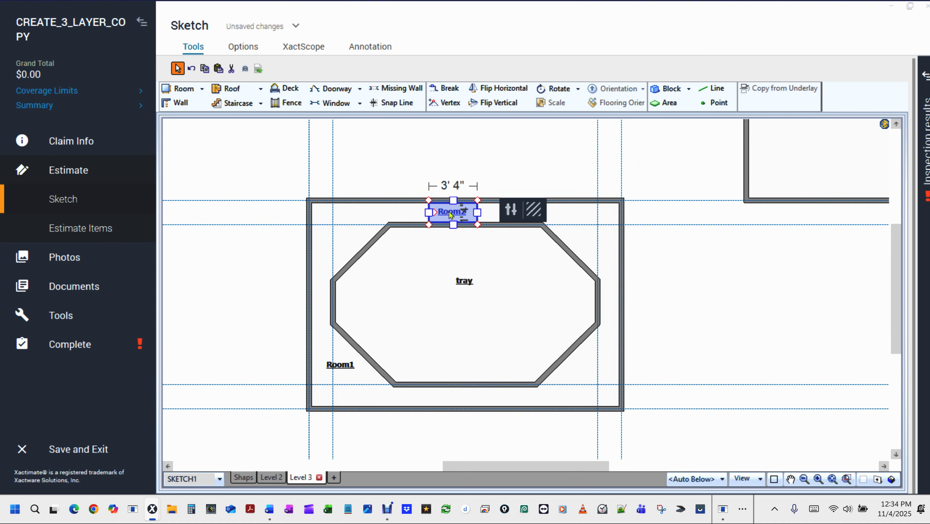
click(340, 367)
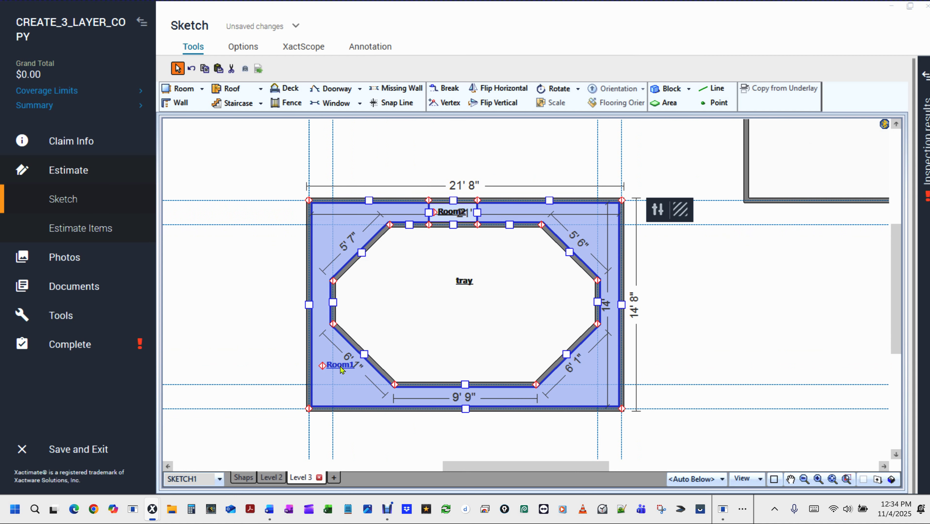
double_click(340, 367)
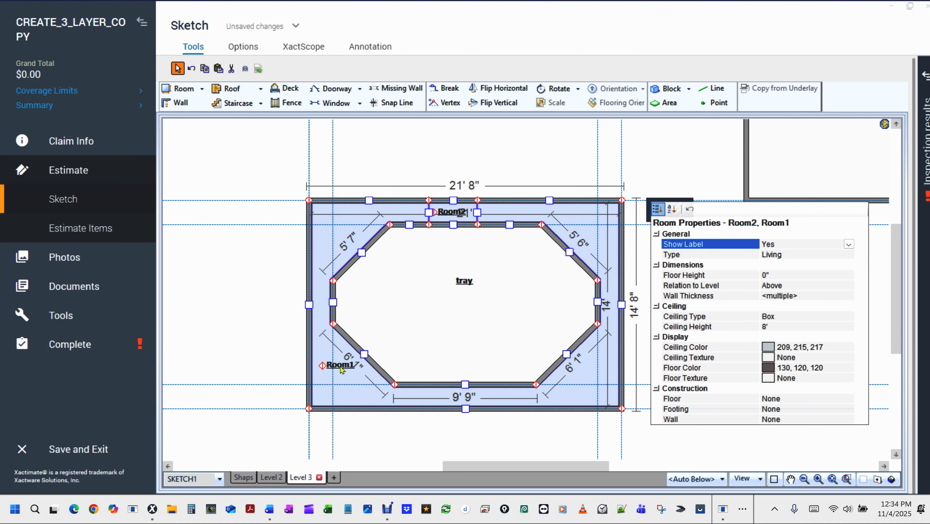
click(773, 327)
text(9)
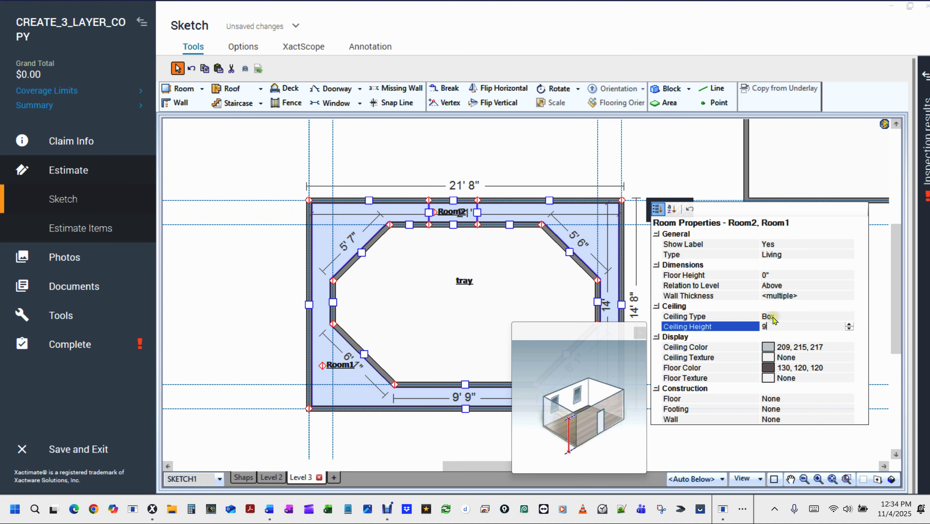
key(ctrl)
key(ctrl)
key(ctrl)
key(ctrl)
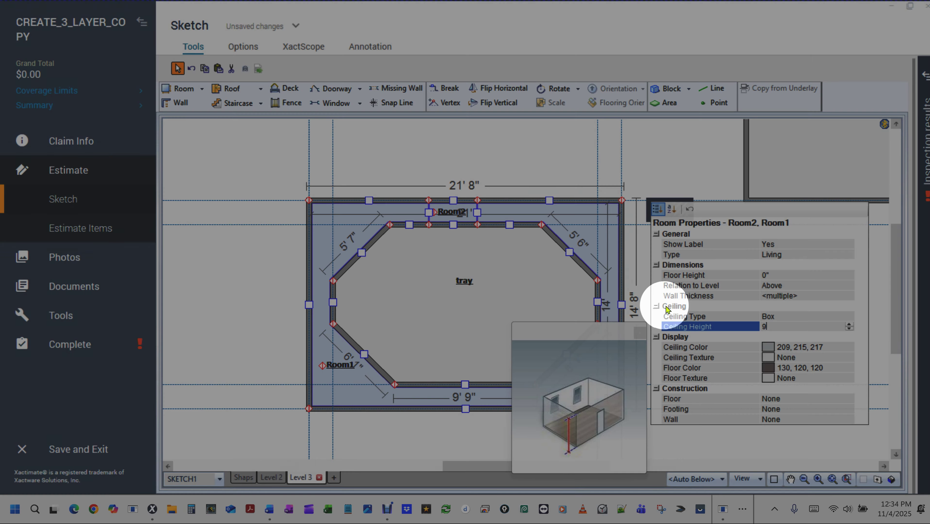
text(')
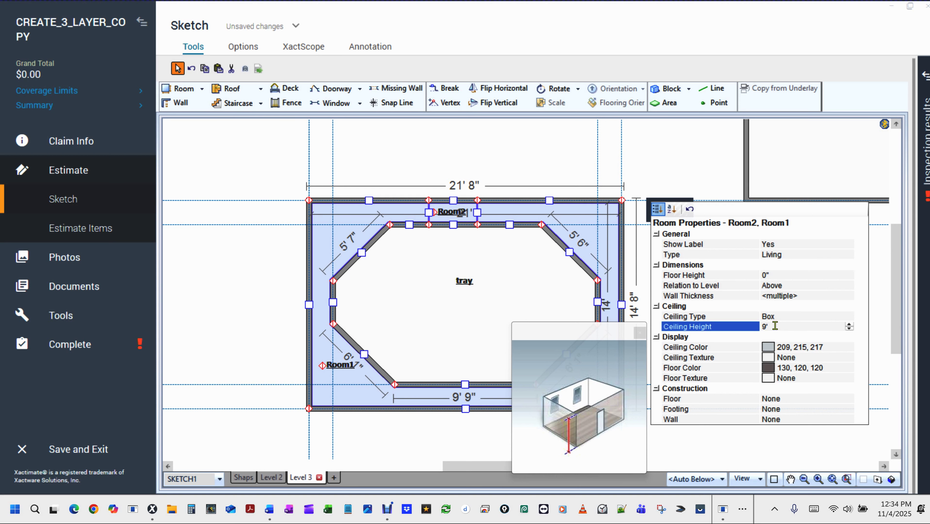
click(496, 167)
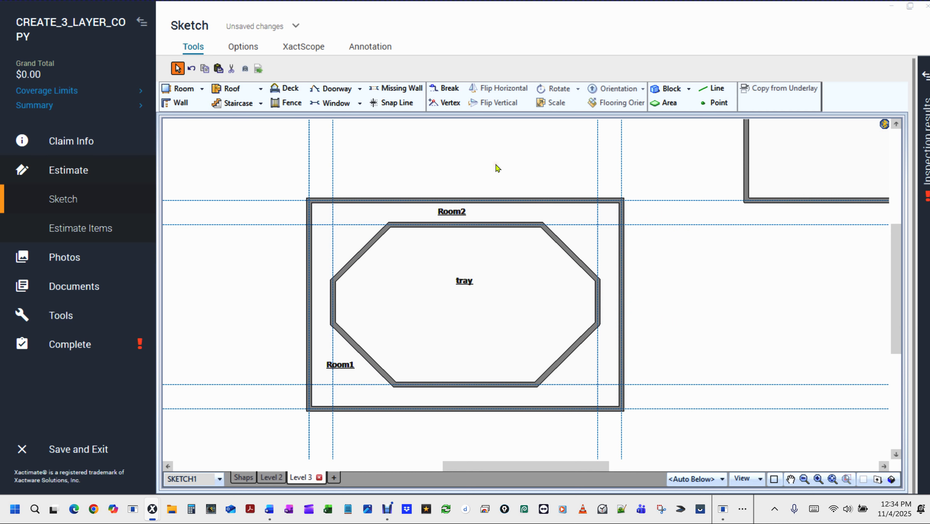
Change the octagonal tray room's ceiling type to Tray with a ceiling height of 11'
click(469, 284)
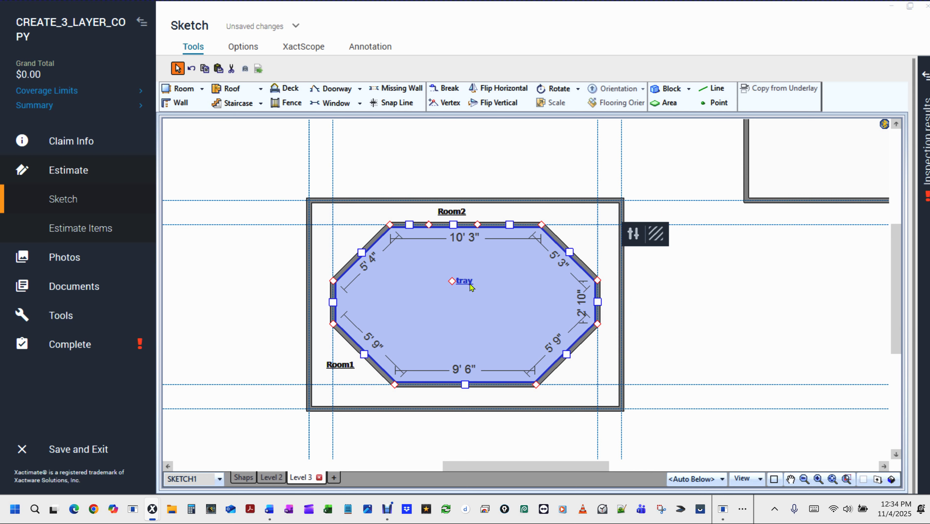
double_click(471, 288)
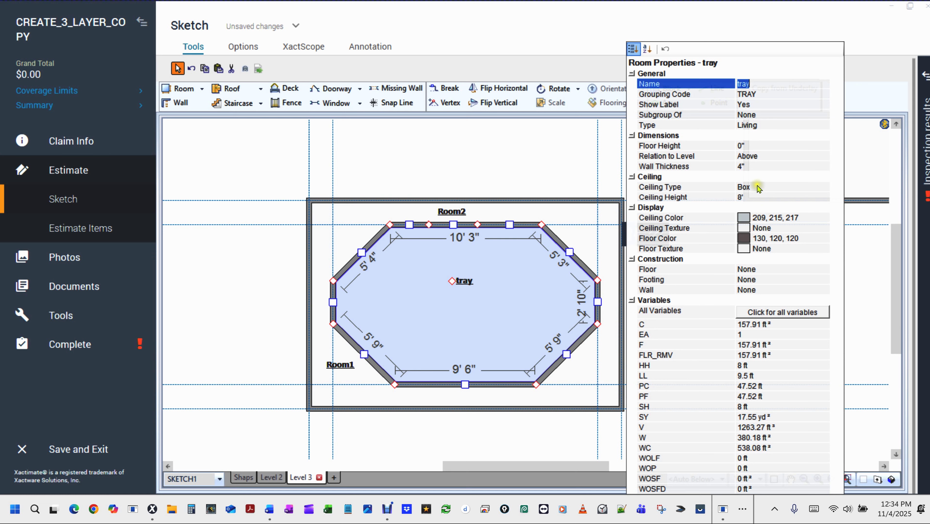
click(758, 186)
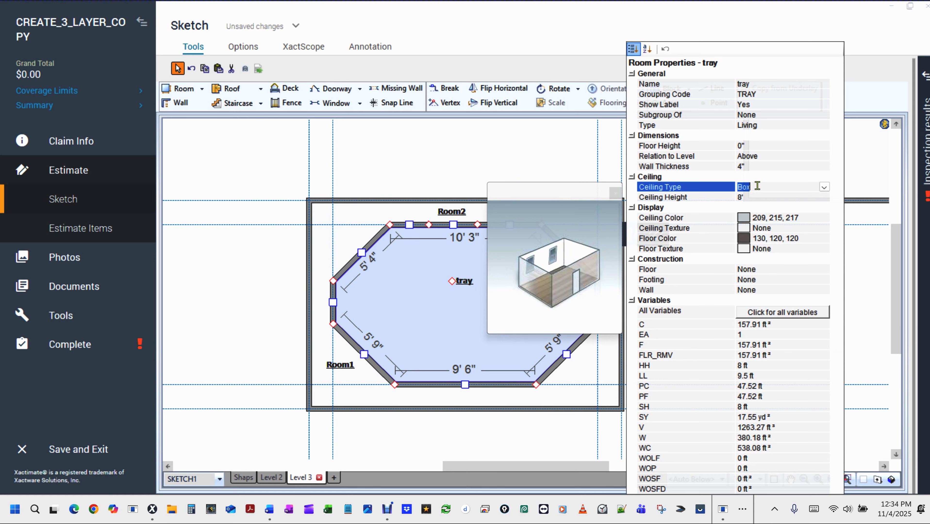
key(t)
key(Tab)
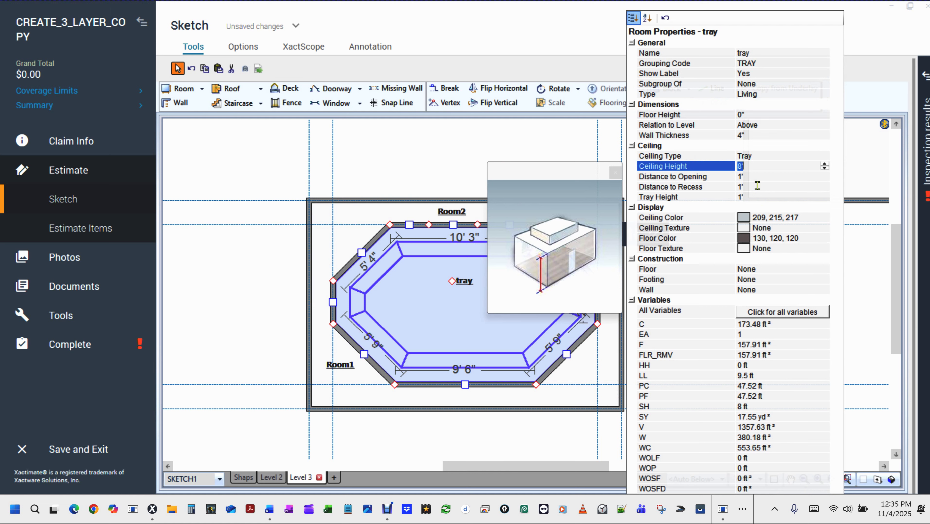
text(11)
key(Tab)
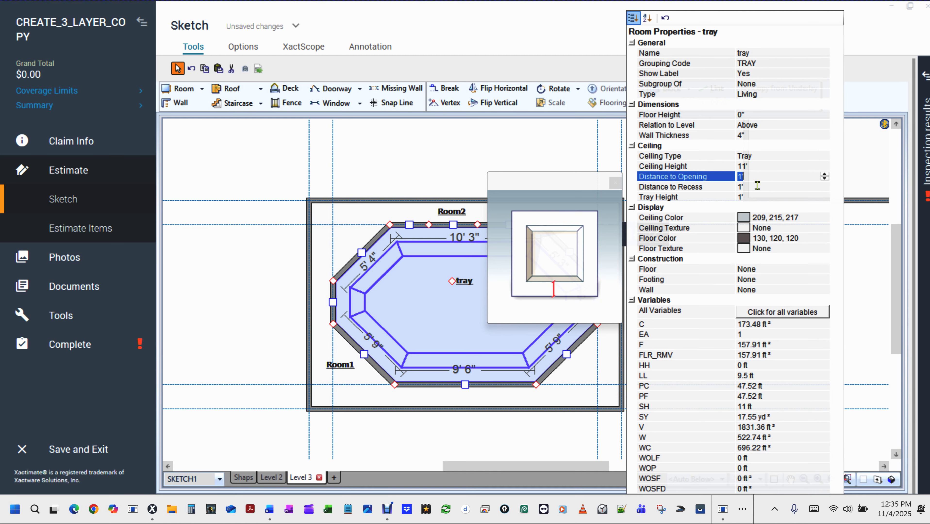
Set the tray ceiling's distance to recess to 0" and its tray height to 2', keeping the 1' distance to opening
key(Tab)
text(0)
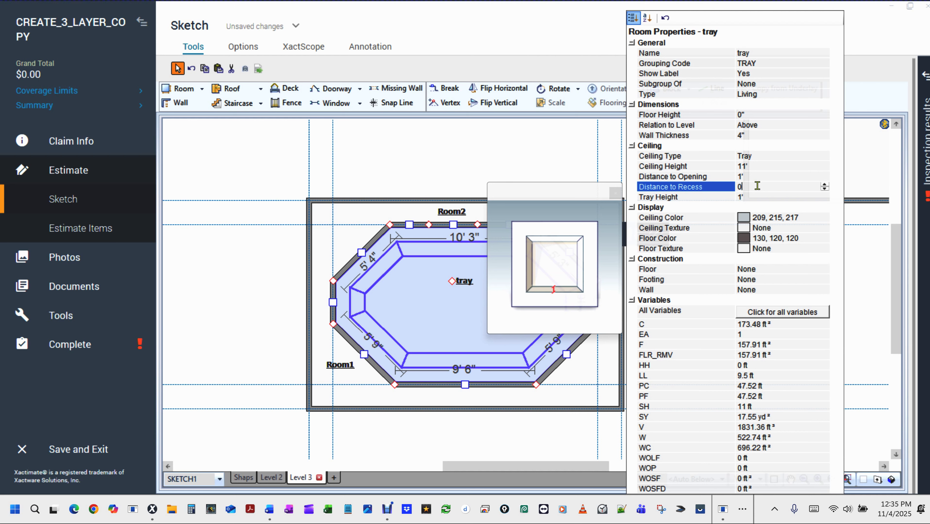
key(Tab)
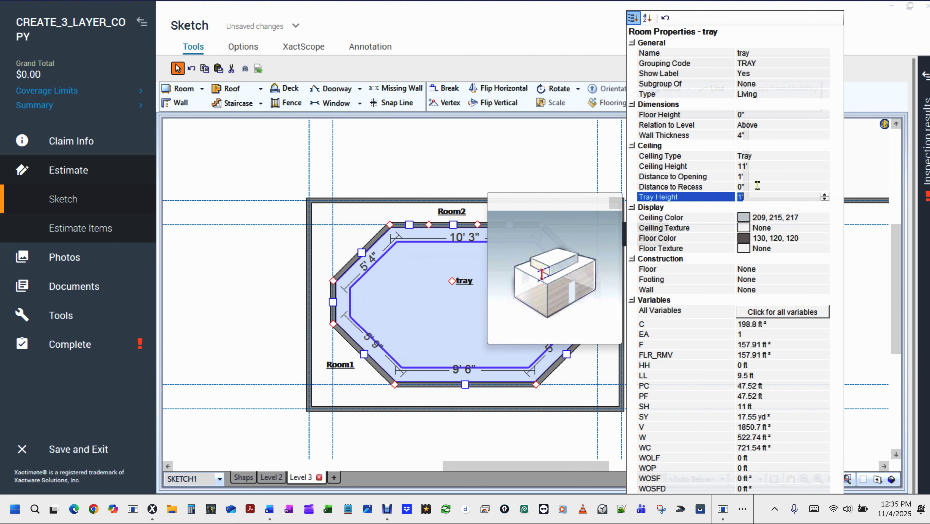
text(2)
key(Tab)
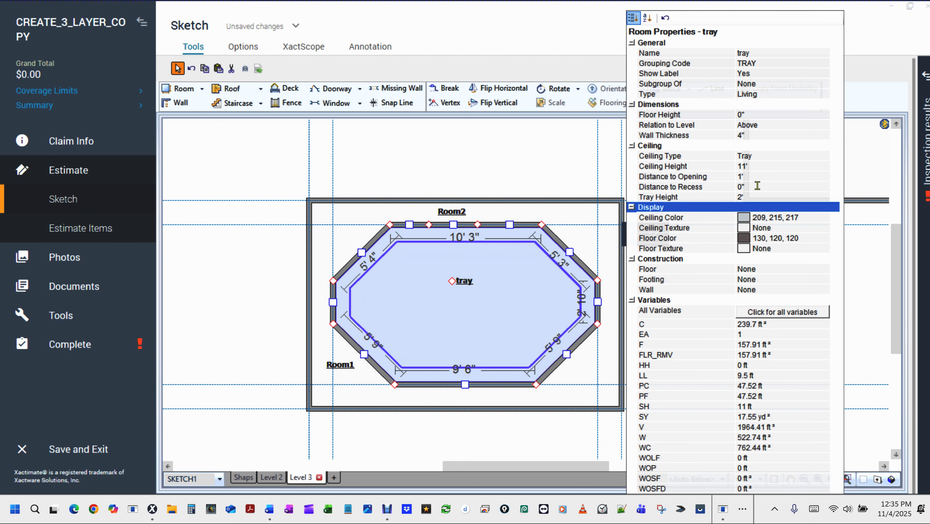
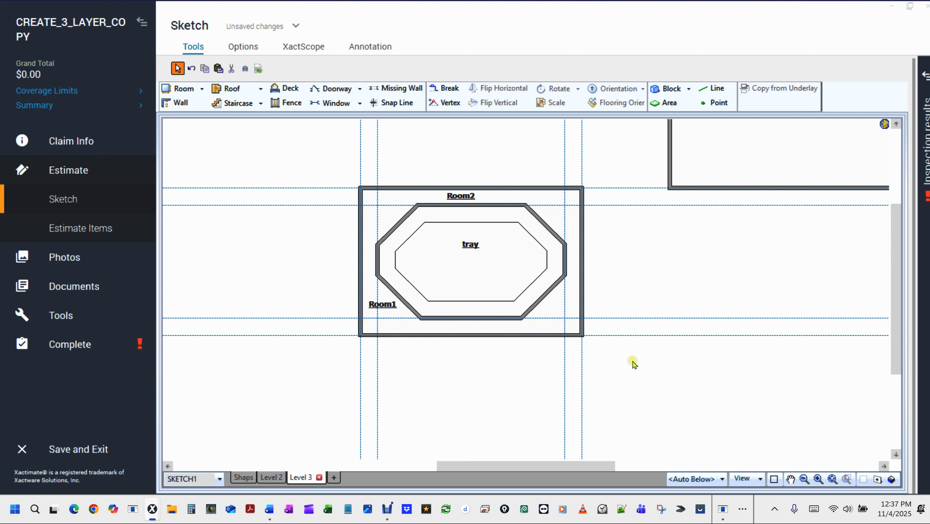
Make all walls of the octagonal tray room missing end to end
click(455, 319)
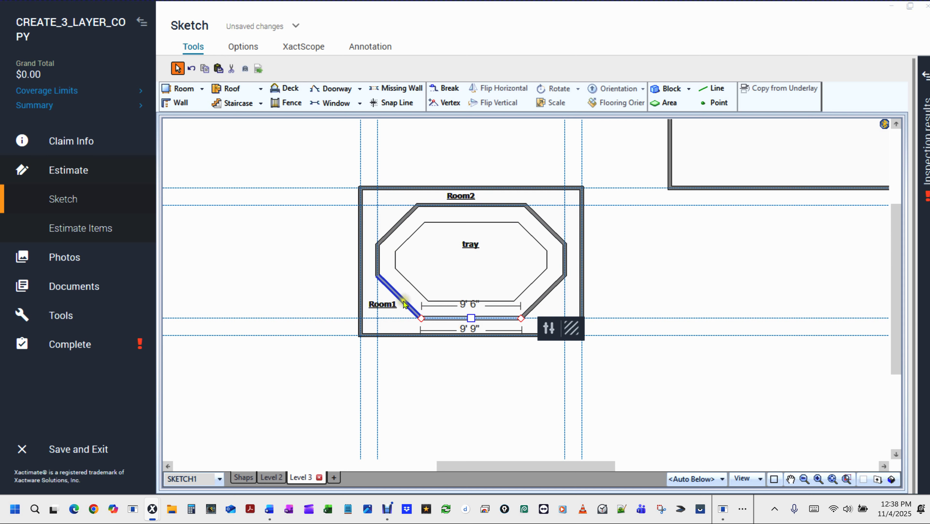
ctrl+click(404, 301)
ctrl+click(382, 265)
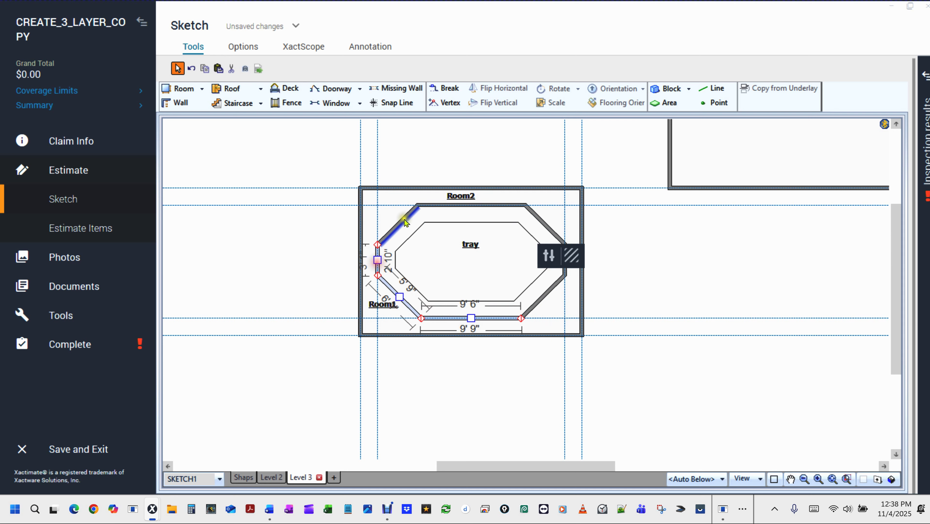
ctrl+click(398, 222)
ctrl+click(489, 207)
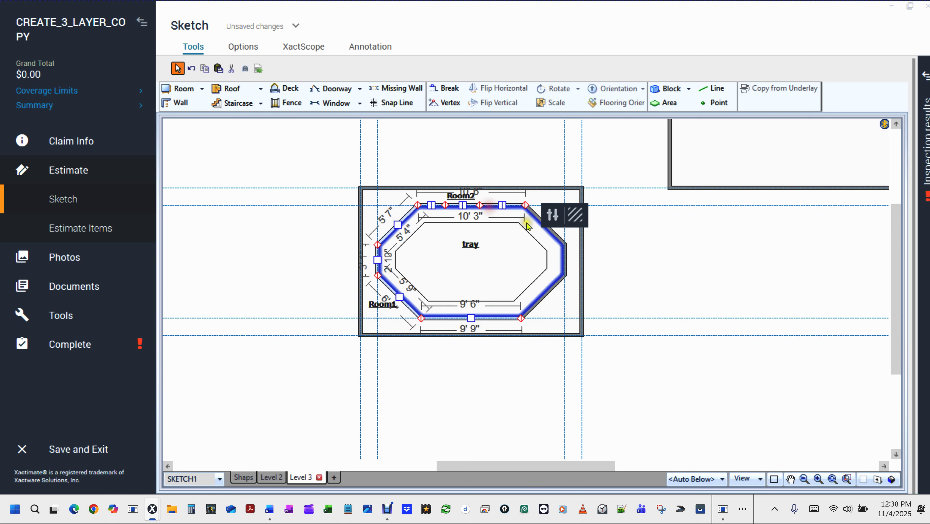
ctrl+click(550, 229)
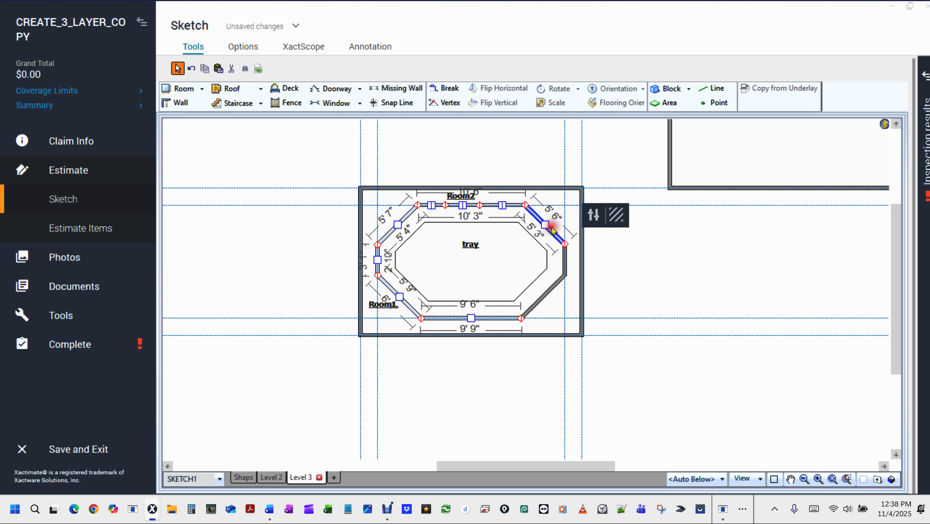
ctrl+click(565, 265)
ctrl+click(550, 291)
click(593, 215)
click(719, 282)
click(725, 290)
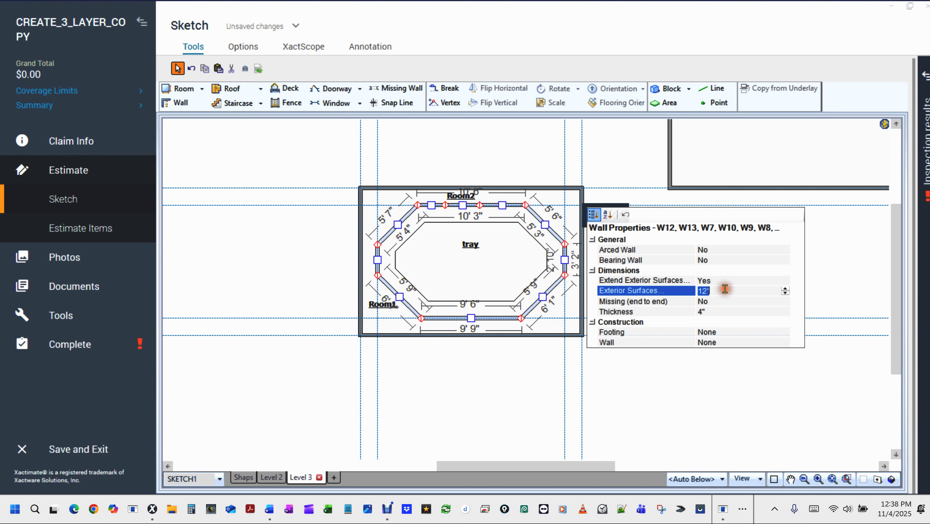
click(717, 302)
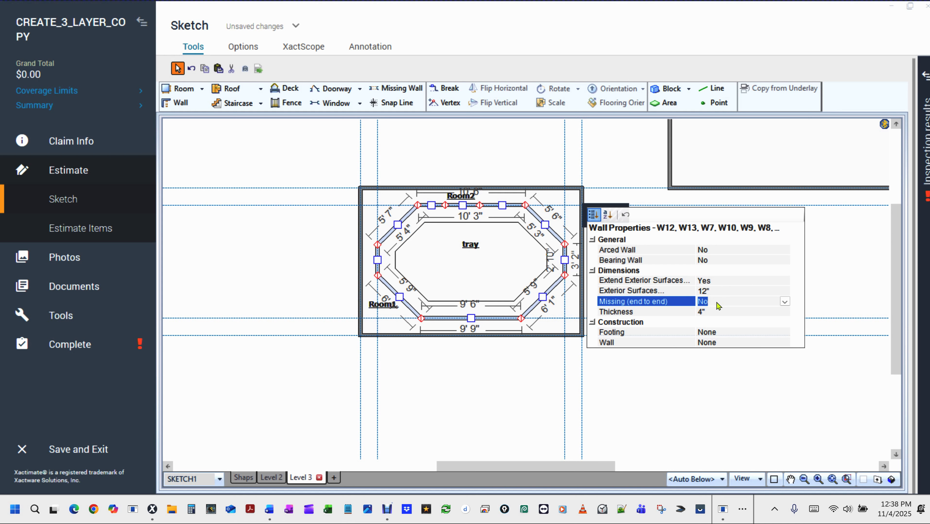
double_click(718, 305)
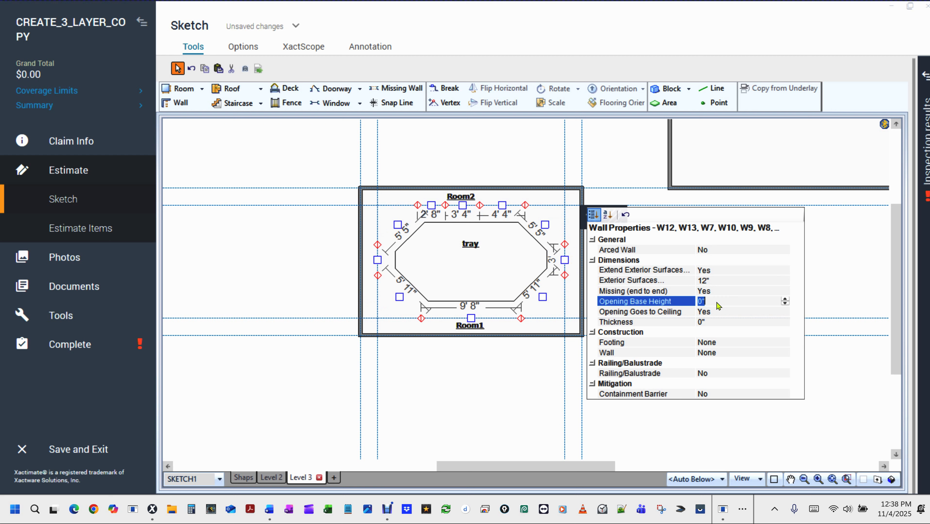
Stop the octagon's missing-wall openings from going to the ceiling and set their opening height to 9'
click(718, 307)
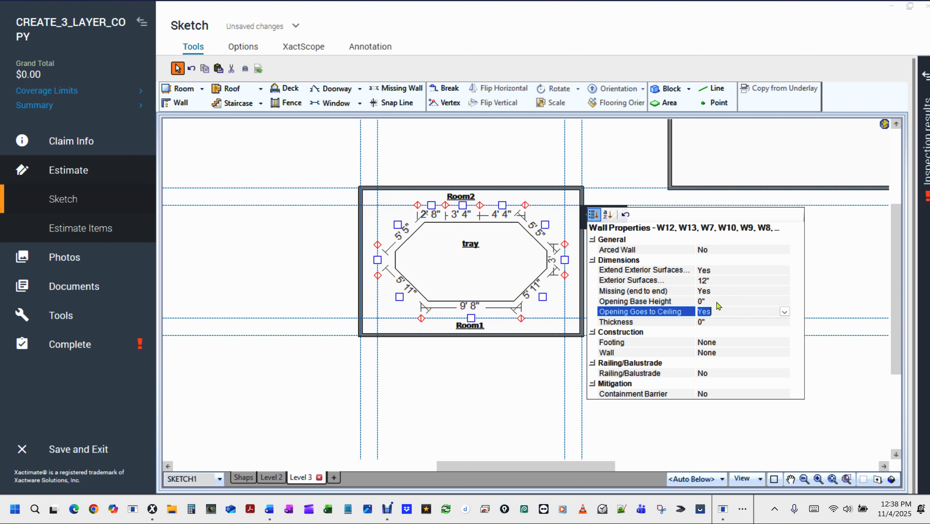
key(Down)
key(Return)
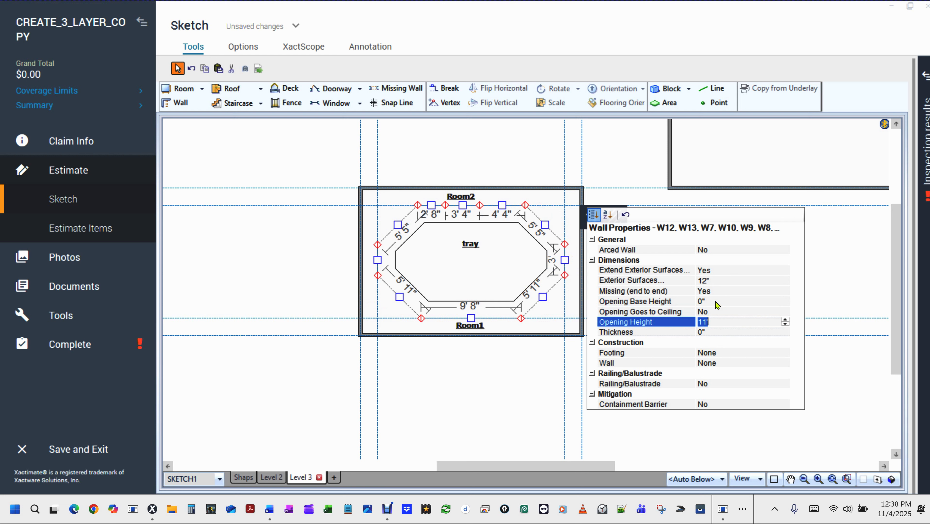
text(9)
click(482, 381)
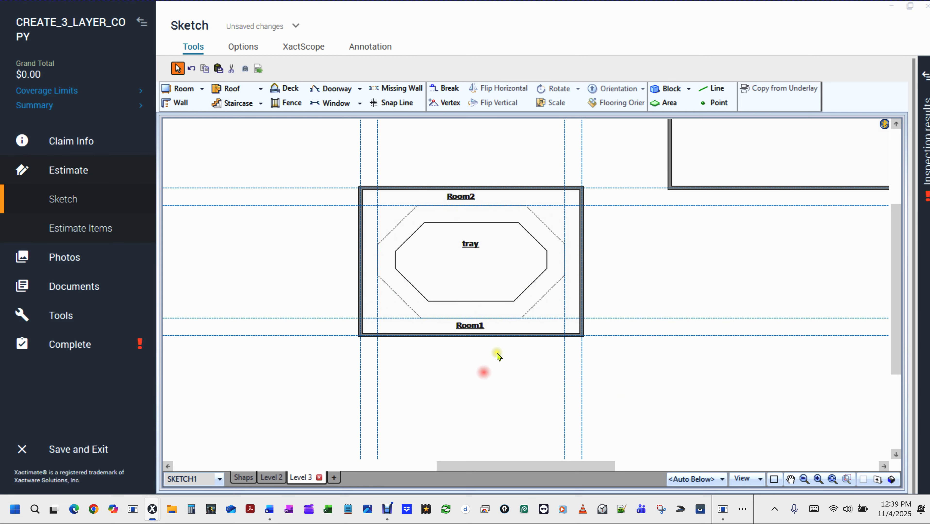
Delete the 21' 8" outer wall below the Room1 label and inspect the layered tray ceiling in 3D
click(498, 336)
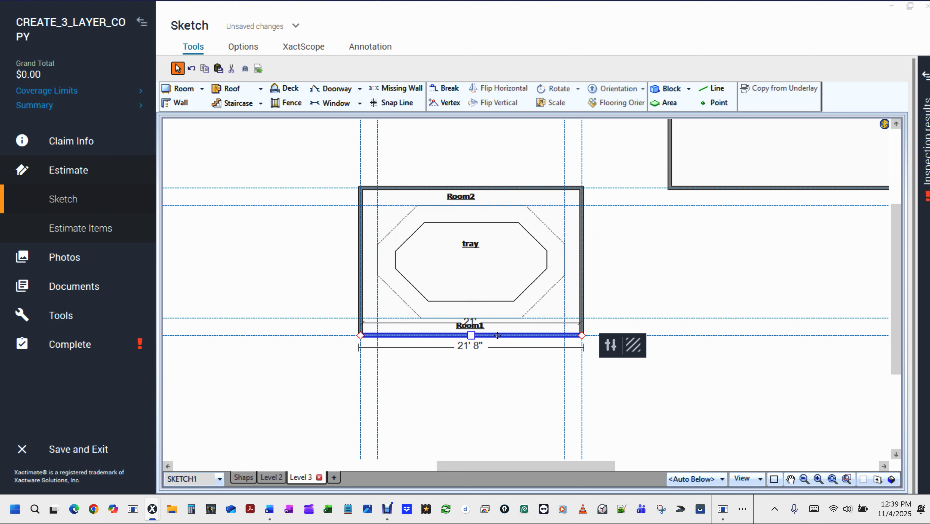
key(Delete)
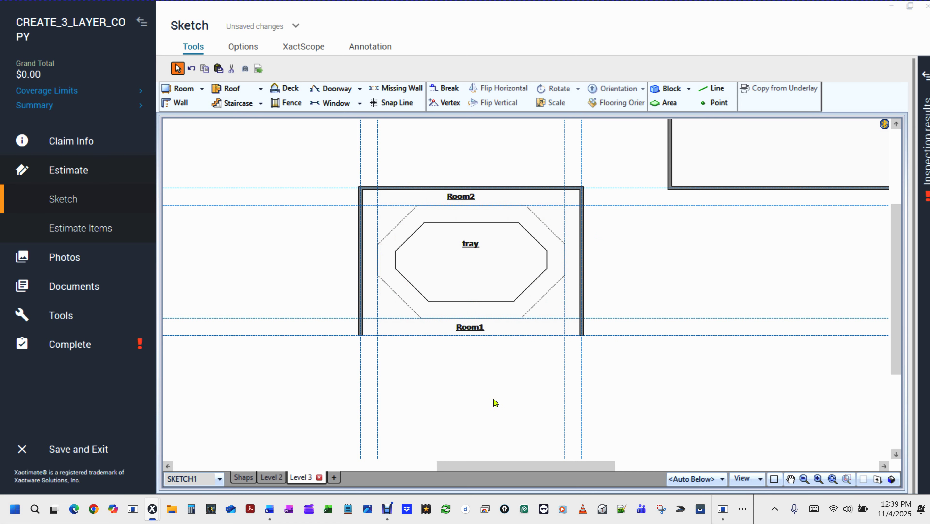
key(F9)
drag(491, 400, 501, 178)
scroll(490, 333, up, 5)
drag(466, 327, 261, 350)
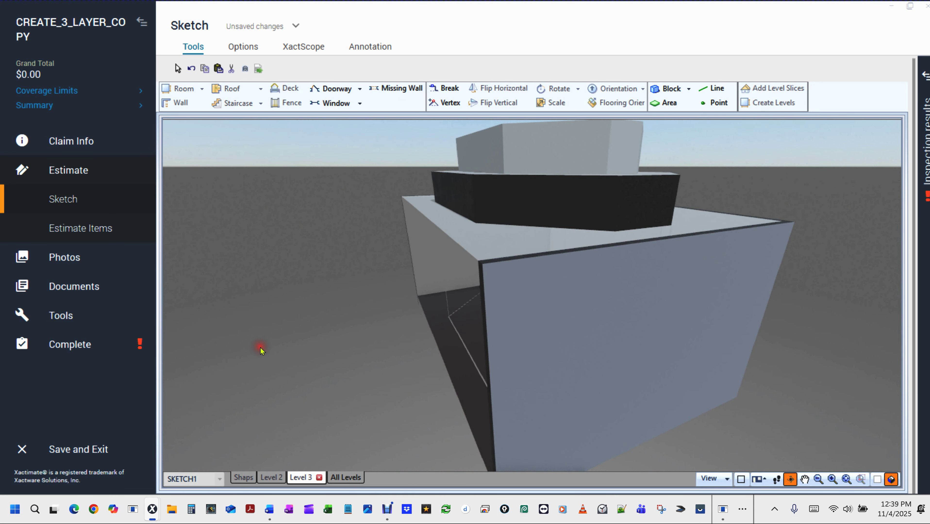
click(891, 479)
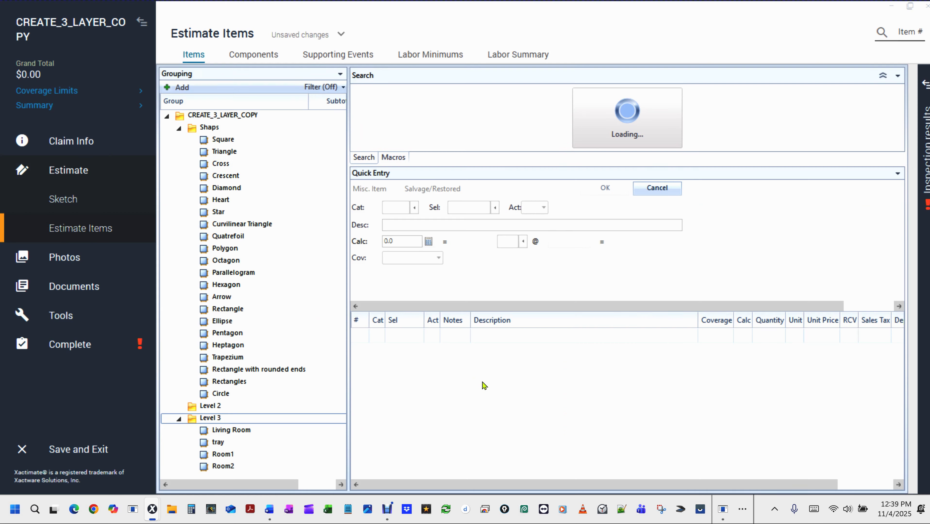
Review the Living Room, tray, Room1 and Room2 entries under Level 3 in the estimate items
click(193, 417)
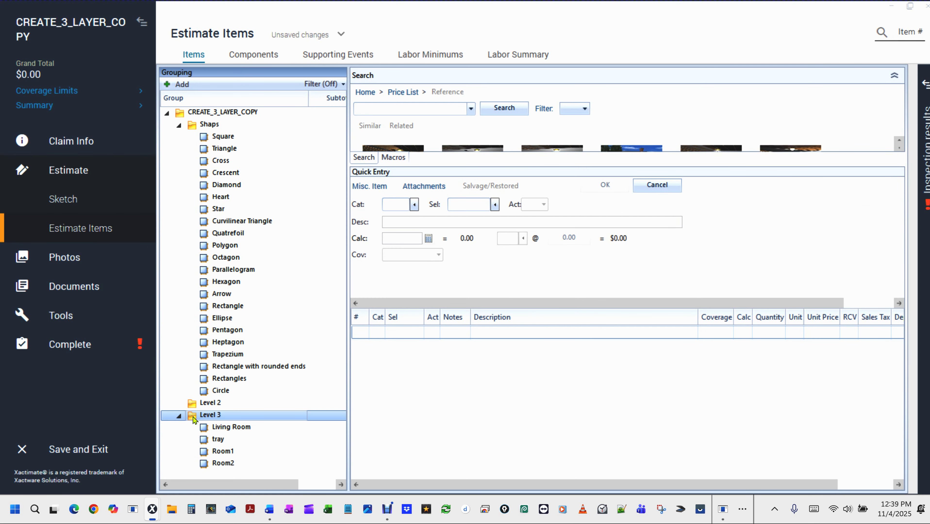
click(198, 427)
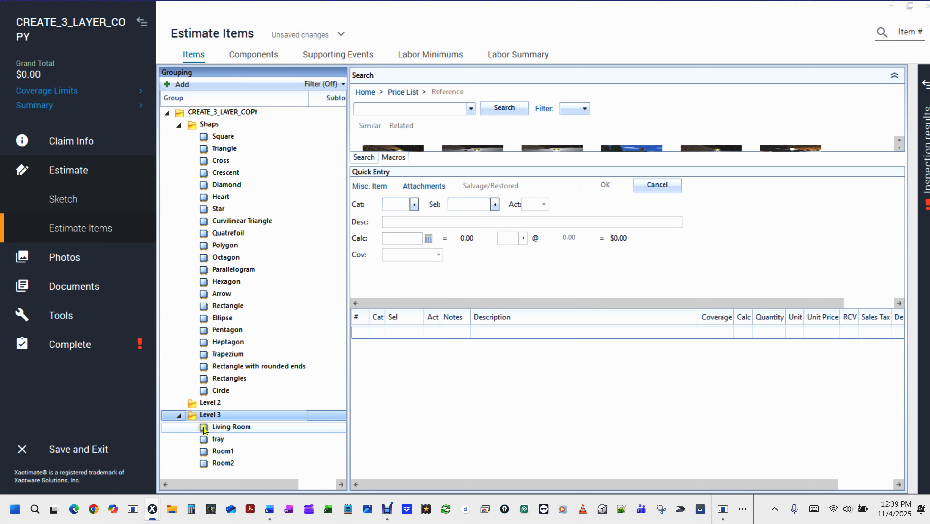
click(204, 441)
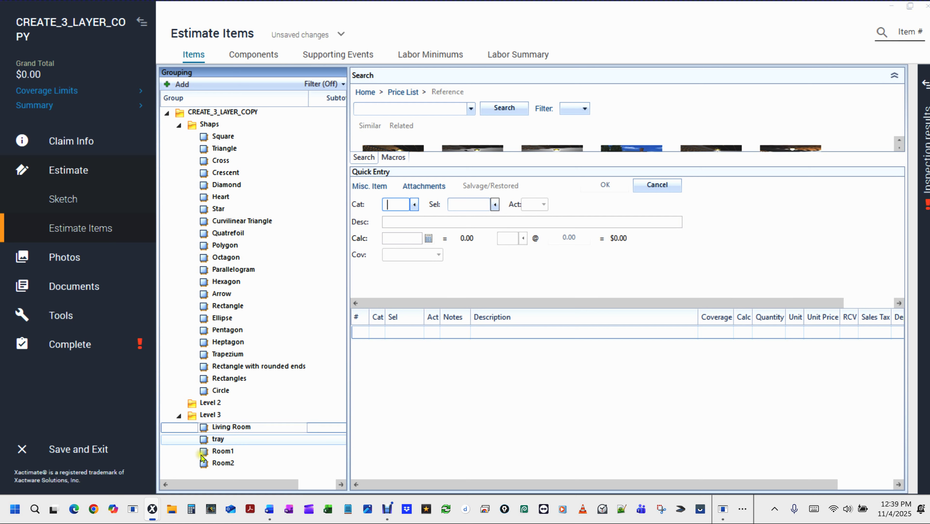
click(204, 455)
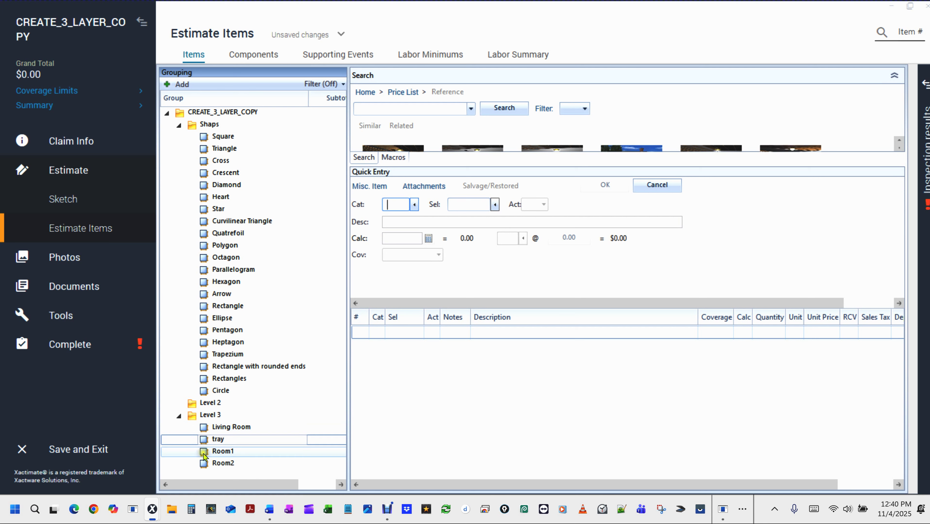
click(203, 464)
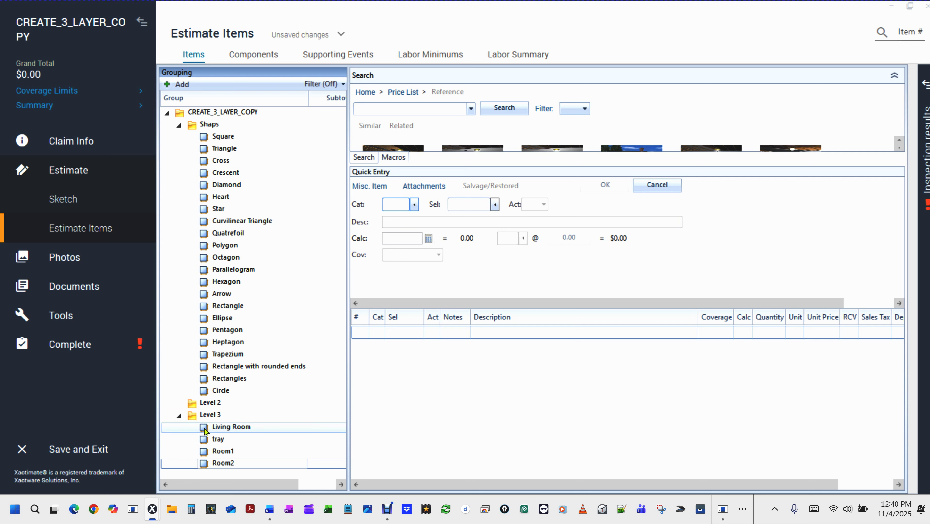
drag(205, 431, 202, 468)
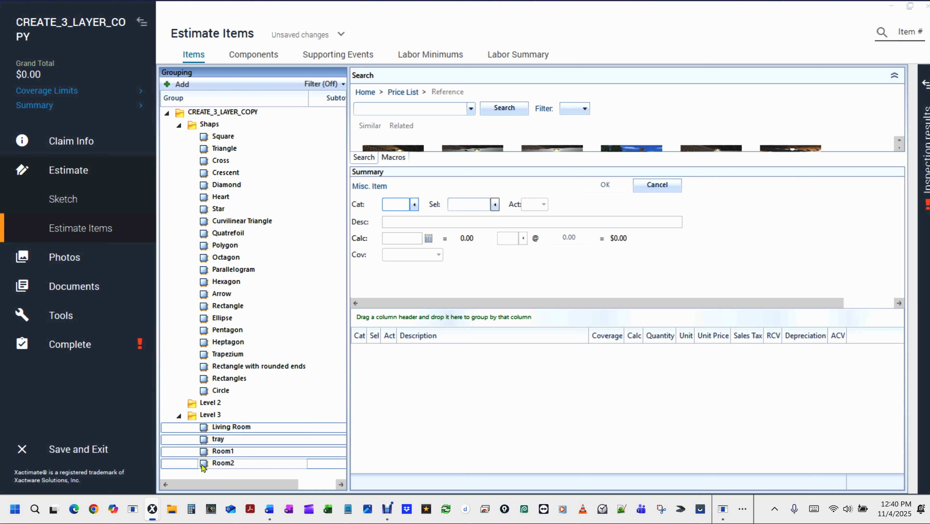
click(462, 417)
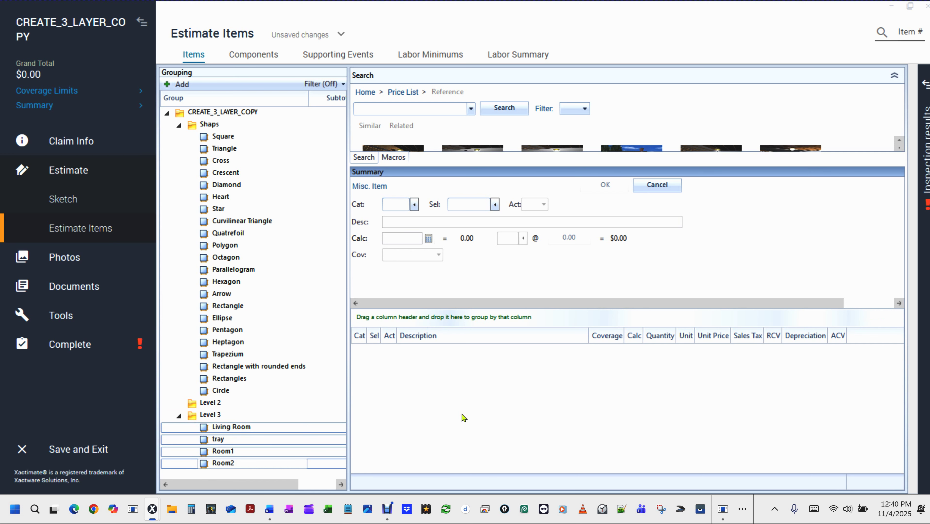
Return to the sketch and set Show Label to No for both Room1 and Room2
key(F8)
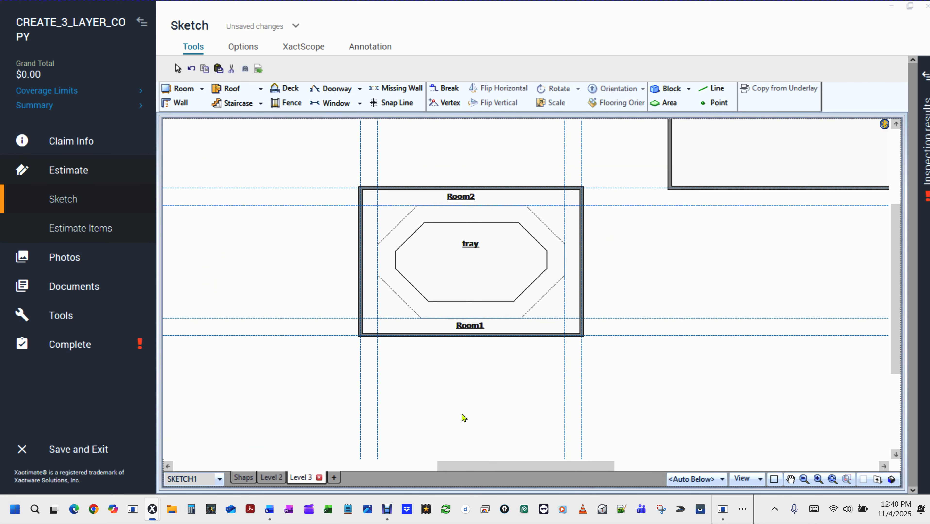
click(463, 201)
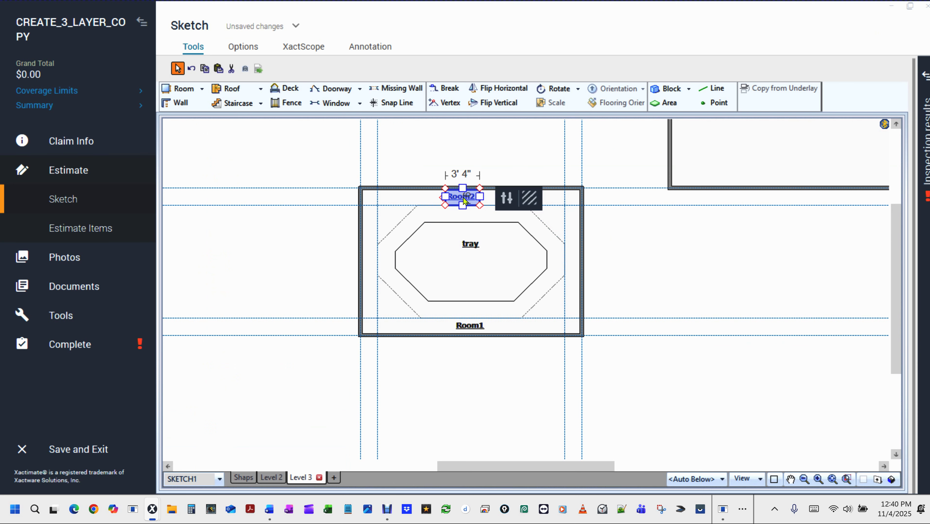
click(469, 327)
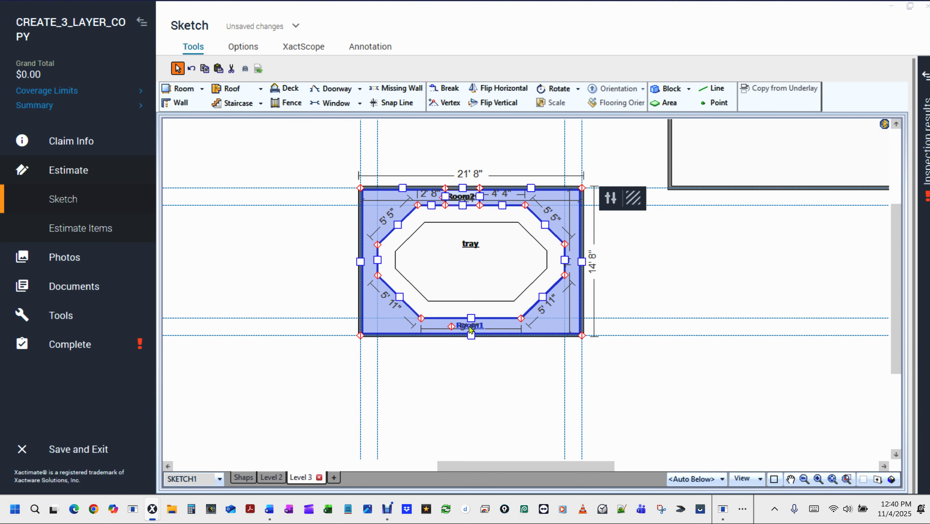
click(611, 198)
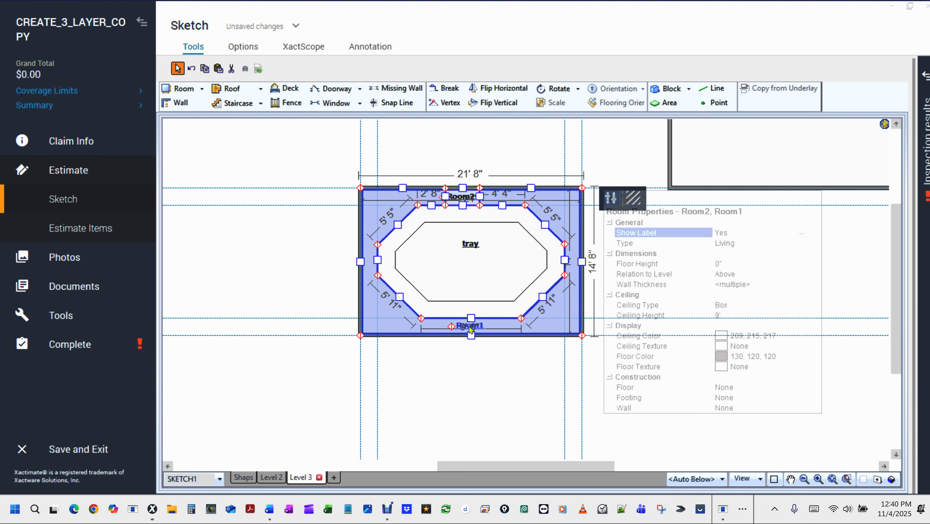
click(740, 232)
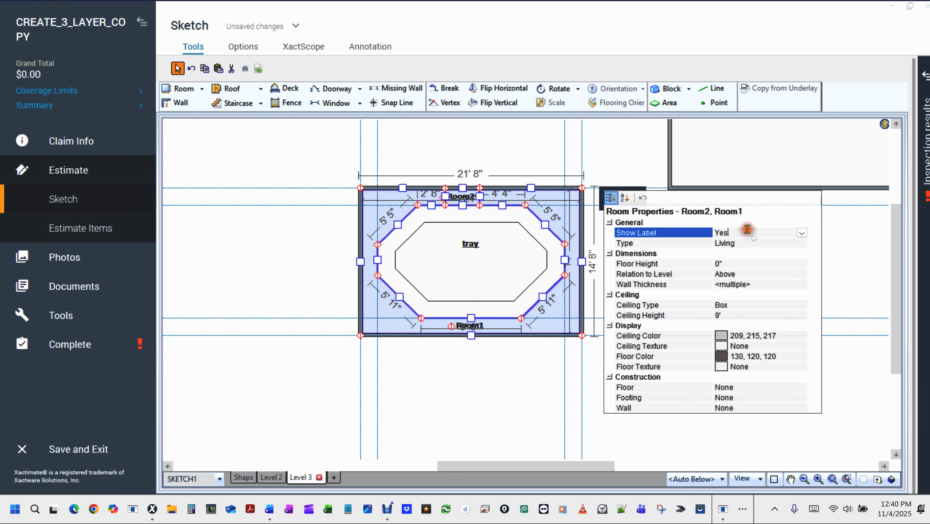
double_click(674, 238)
key(Return)
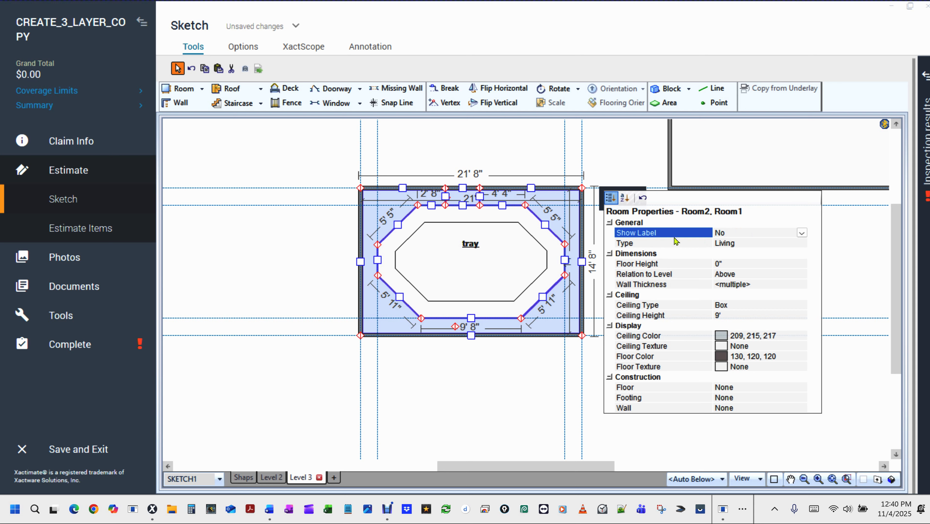
click(494, 373)
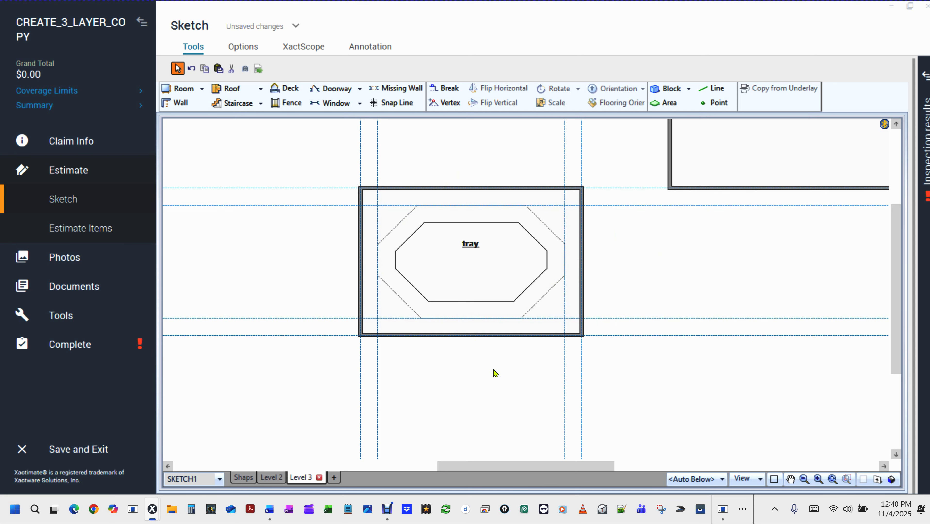
Select the tray together with its surrounding rooms in the sketch, and review the rooms listed under Level 3 in the estimate items
click(440, 182)
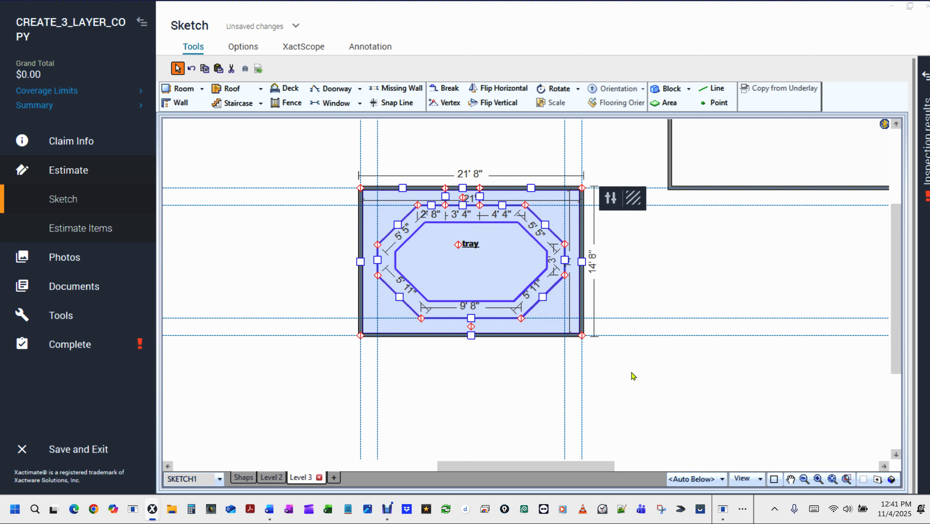
click(632, 375)
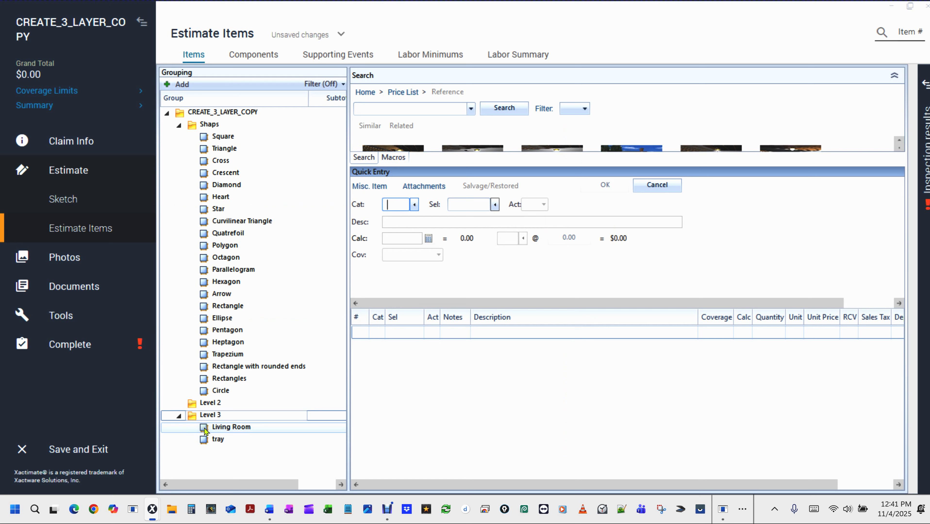
click(204, 430)
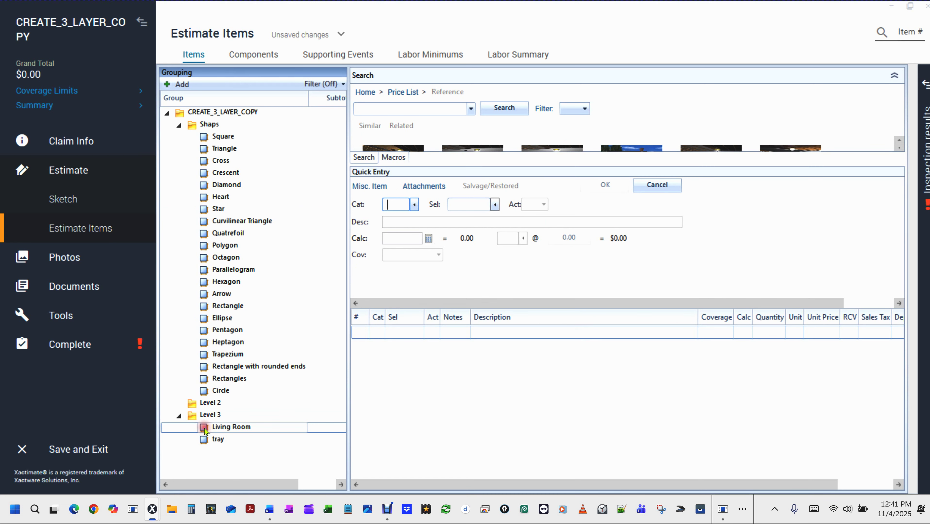
click(203, 442)
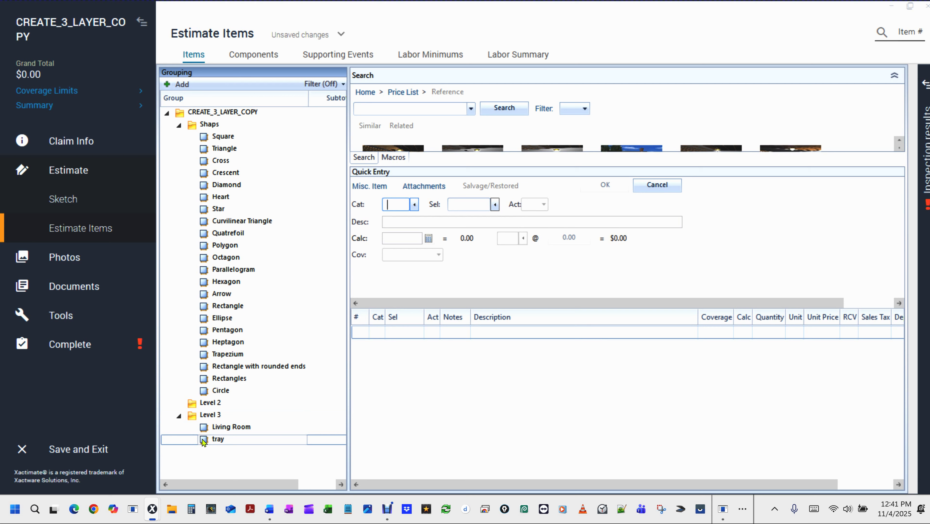
Delete the separate original Living Room from the Level 3 sketch and check the remaining tray ceiling room in 3D
click(518, 425)
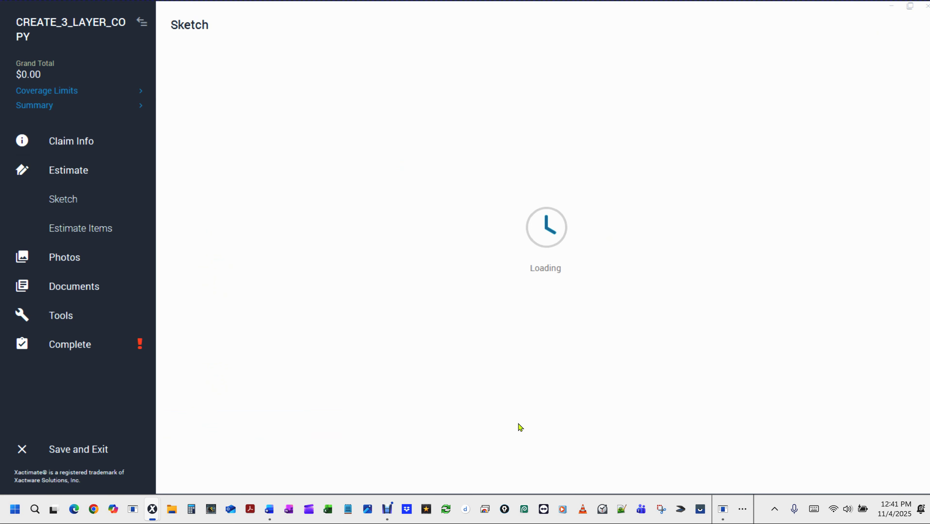
click(709, 265)
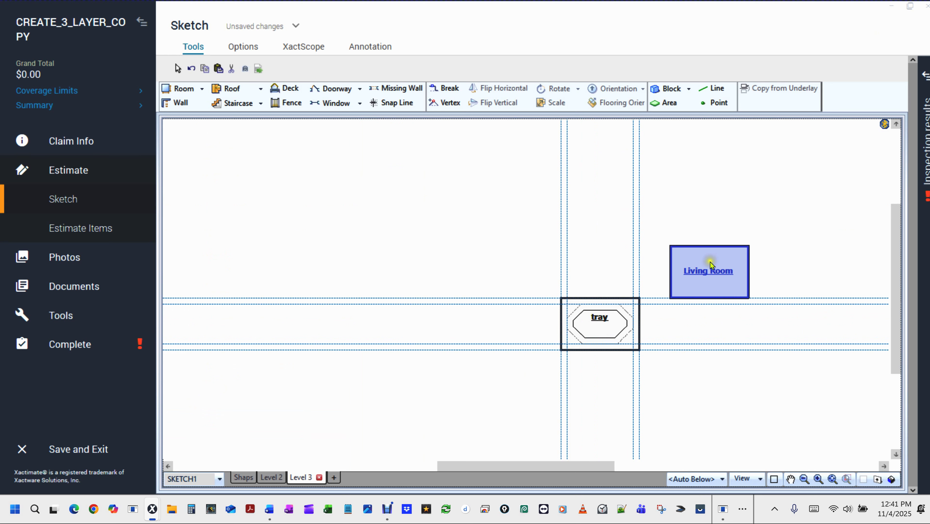
click(709, 276)
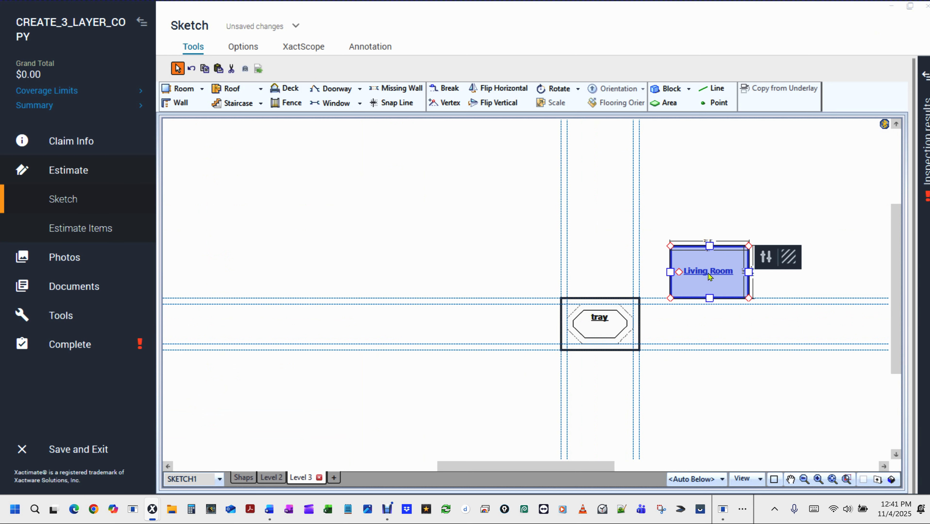
key(Delete)
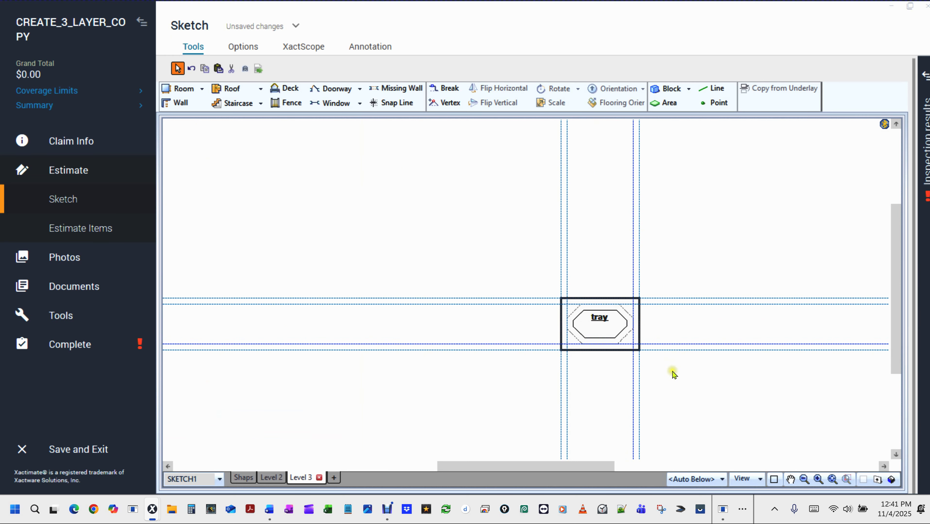
key(ctrl+3)
drag(591, 383, 645, 228)
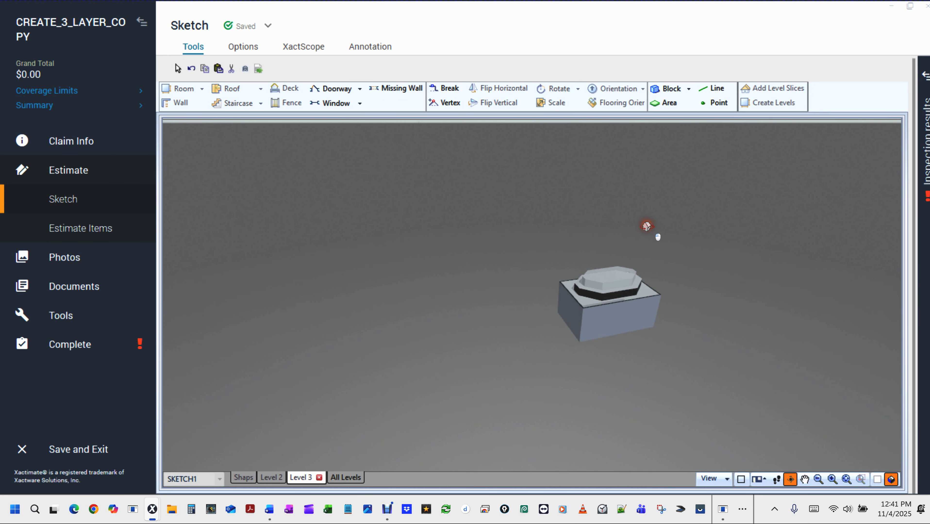
key(ctrl+3)
Rename the tray group under Level 3 in the estimate items as Living Room
key(F7)
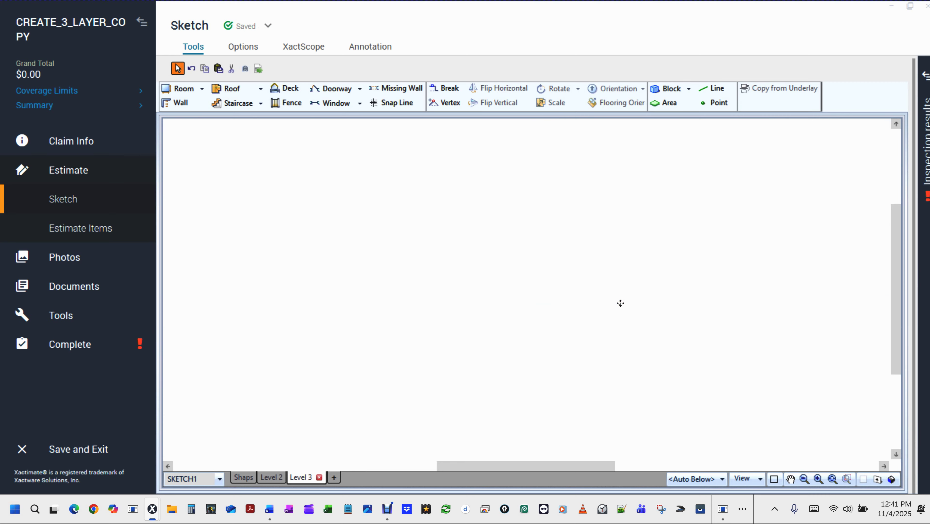
click(208, 428)
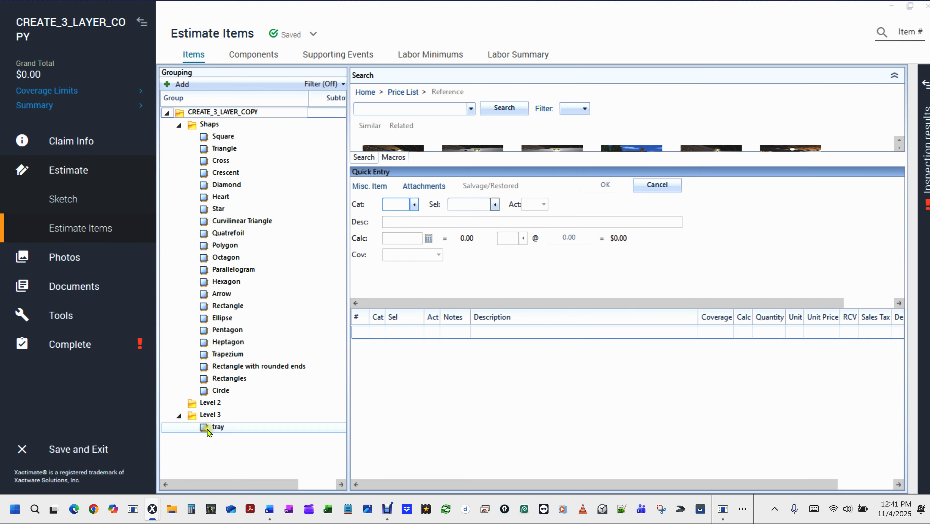
click(204, 431)
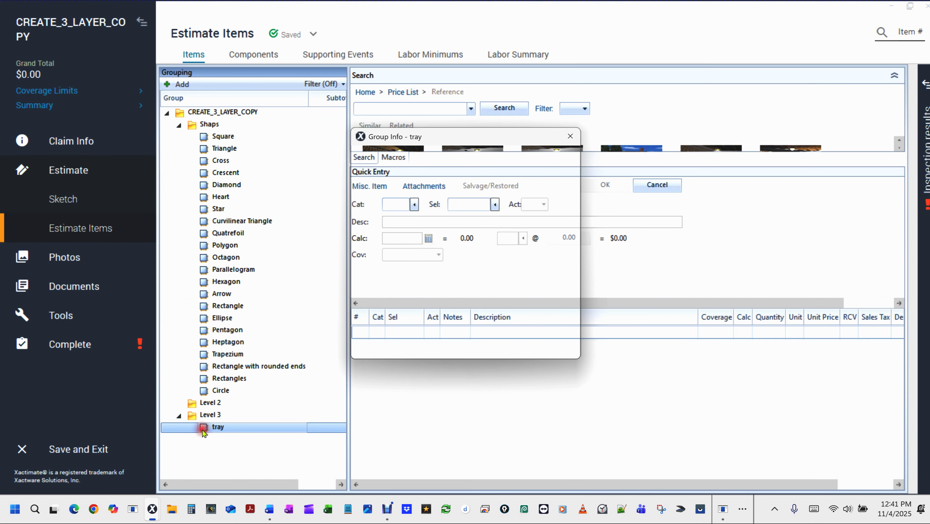
double_click(204, 430)
click(406, 154)
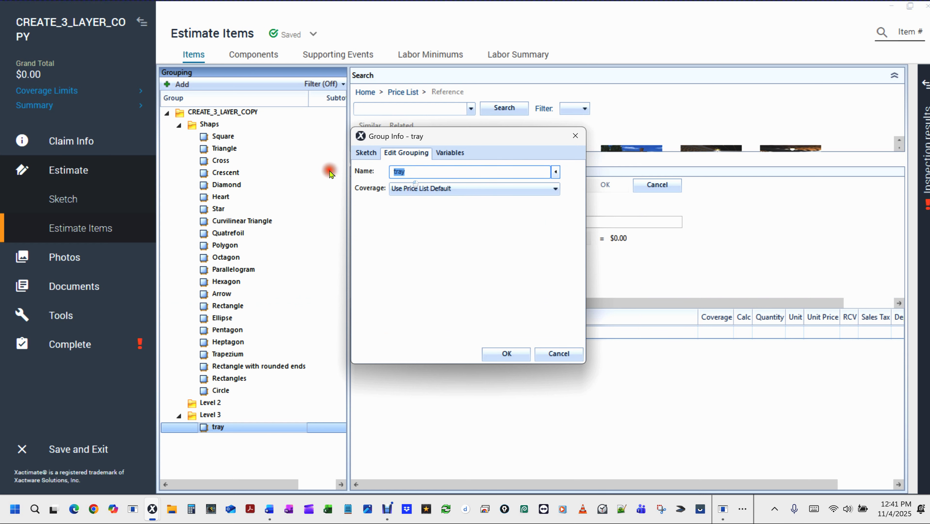
text(Living Room)
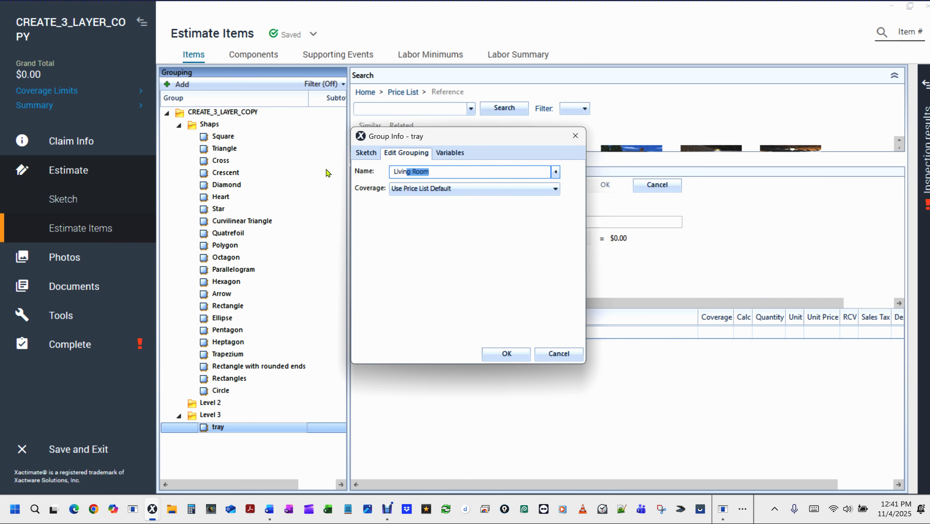
click(507, 353)
Return to the sketch, examine the renamed Living Room in plan, and select its entire tray ceiling layout
click(519, 403)
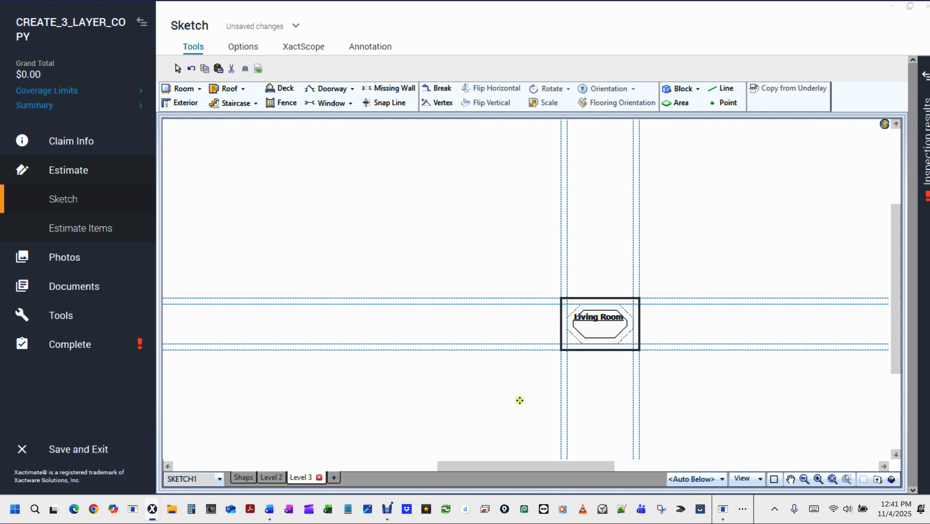
click(633, 347)
scroll(621, 321, up, 3)
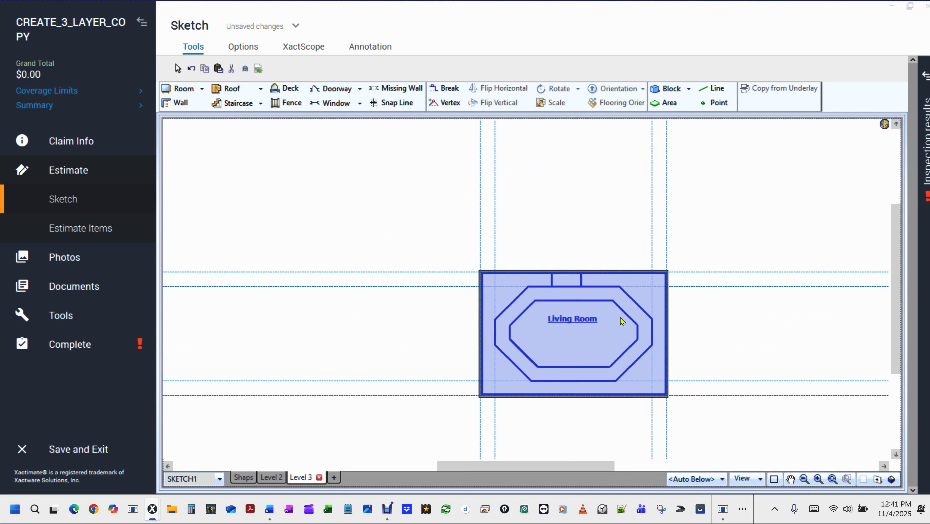
click(588, 245)
drag(577, 216, 492, 162)
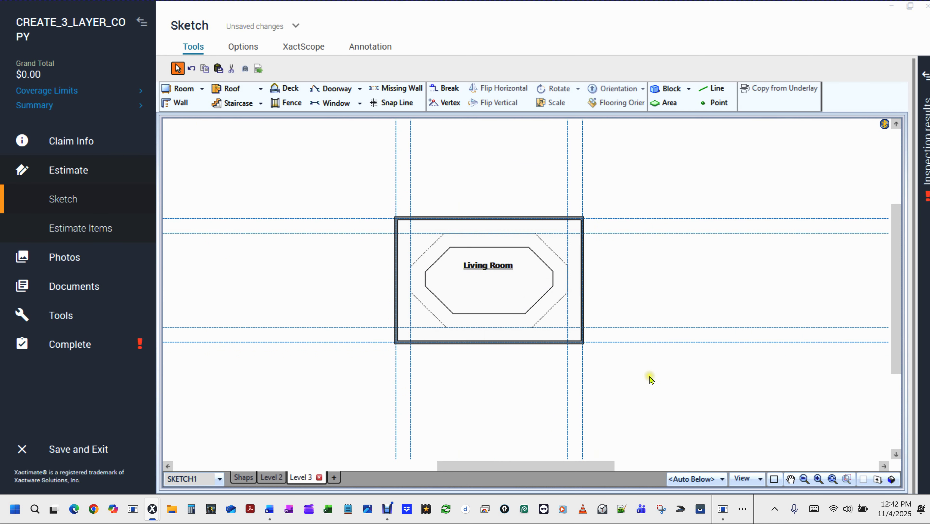
scroll(653, 381, down, 5)
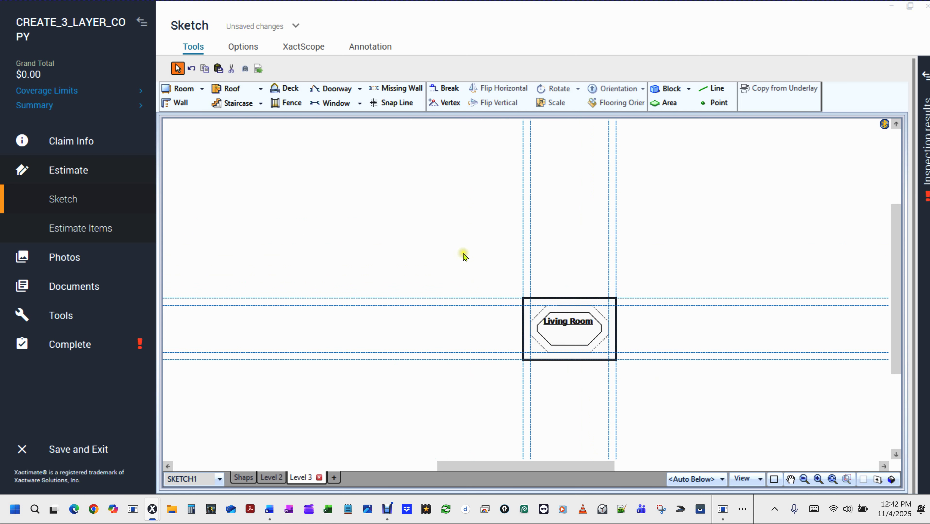
drag(706, 404, 641, 376)
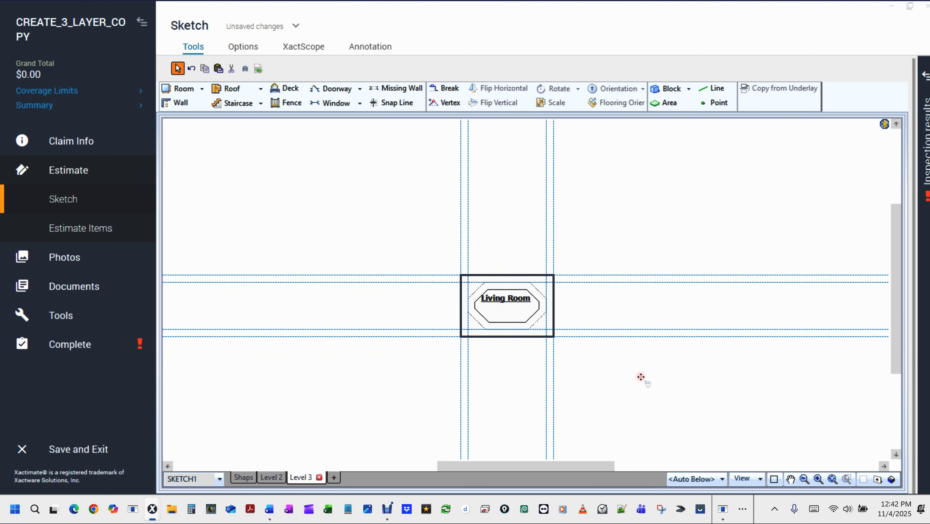
scroll(641, 377, up, 2)
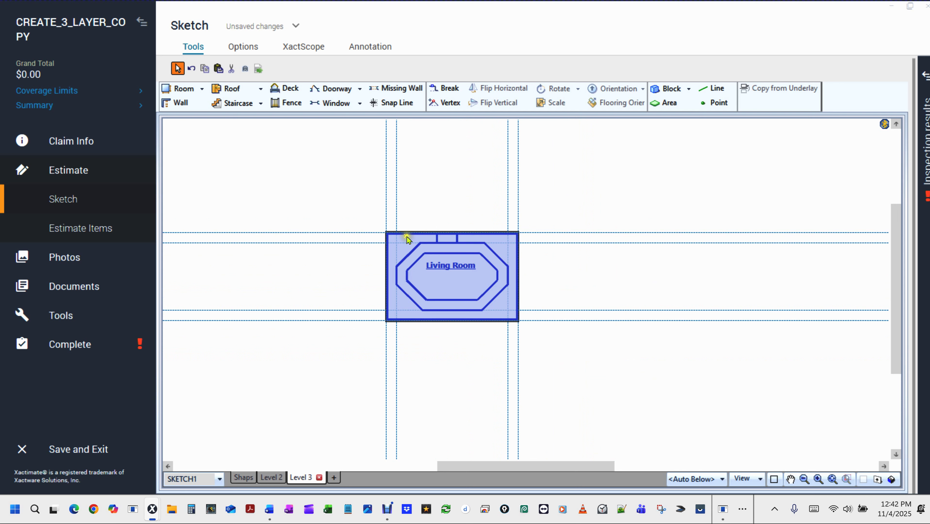
drag(367, 206, 589, 370)
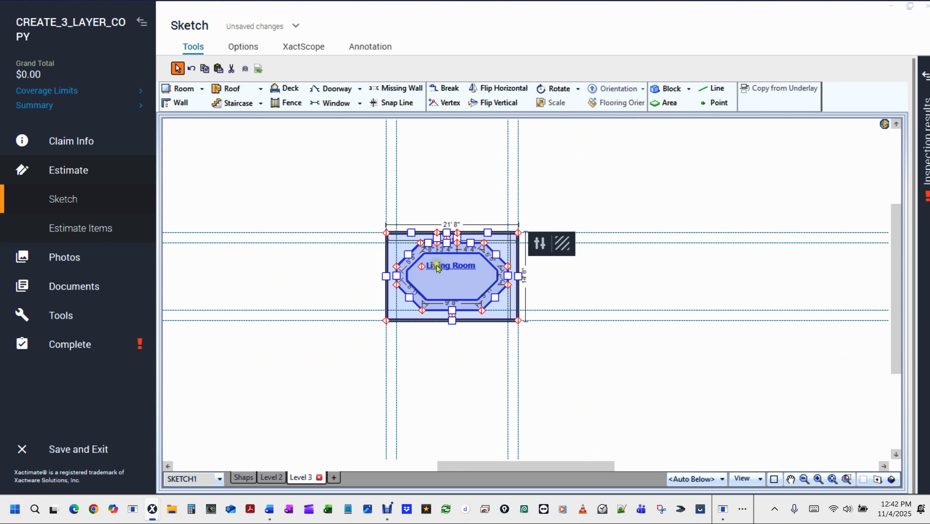
Move the whole tray ceiling layout away from the reference lines and separate its combined rooms
drag(424, 266, 635, 368)
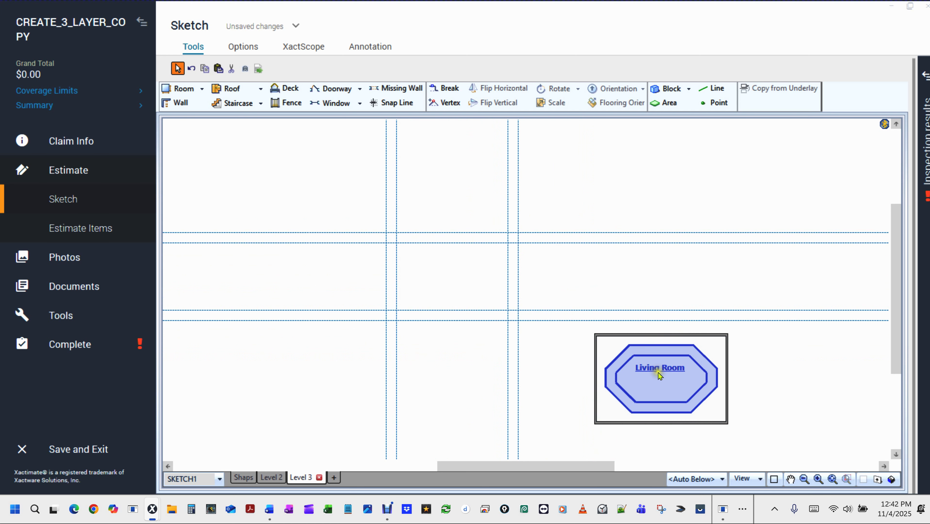
click(657, 385)
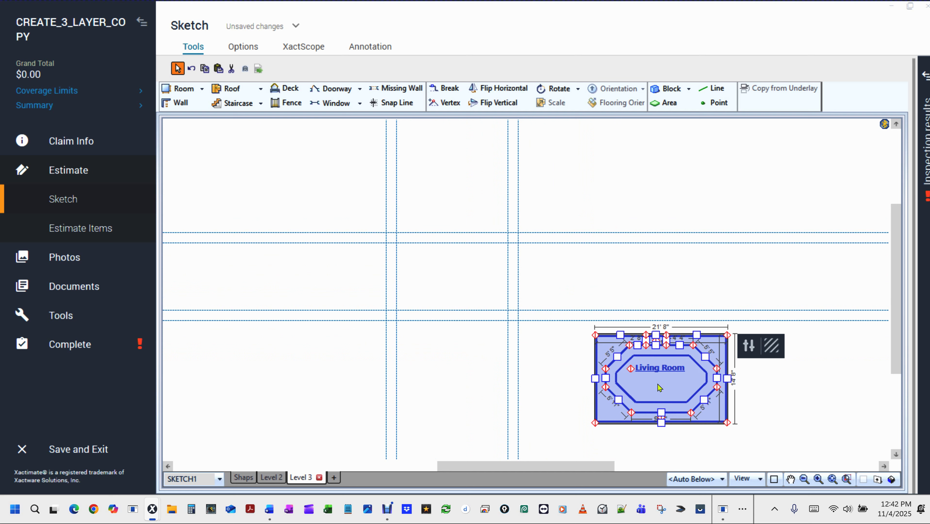
right_click(657, 384)
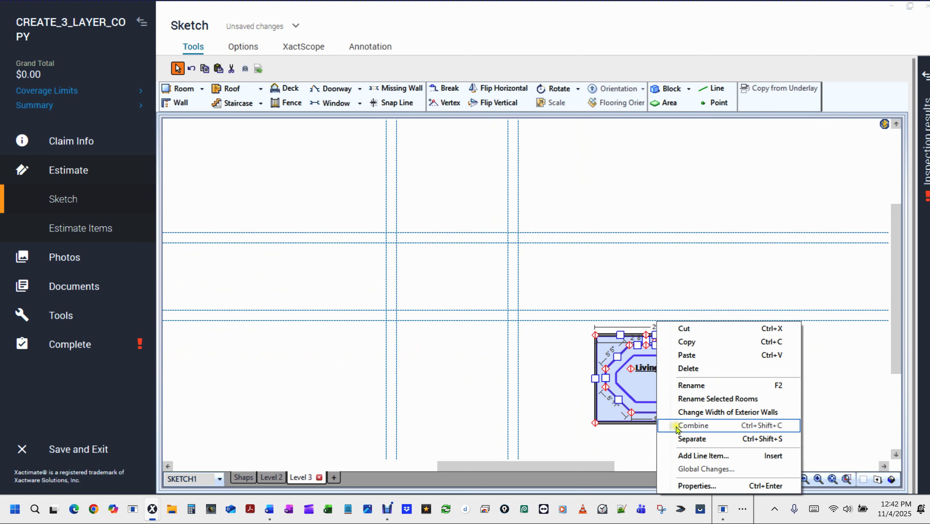
click(685, 439)
click(594, 290)
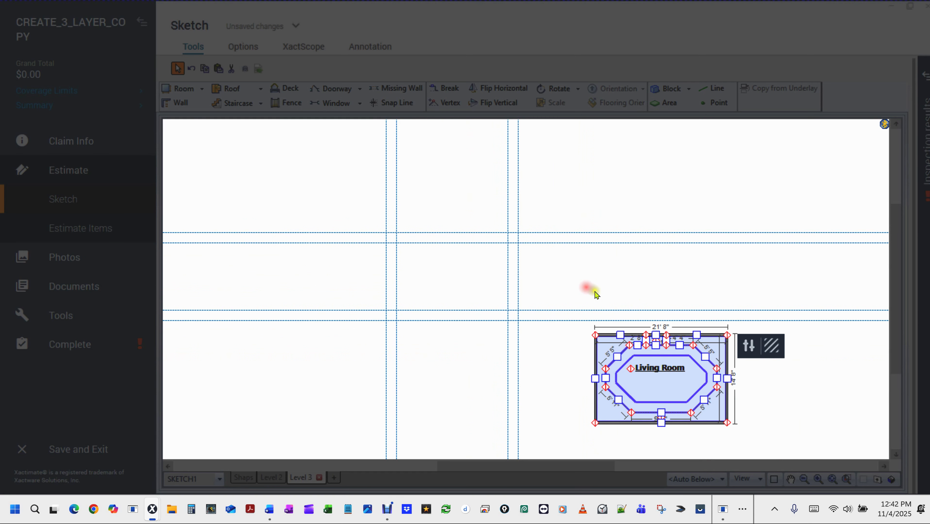
click(662, 299)
Move the octagonal Living Room tray out of the surrounding rectangular room to the empty area above it
click(659, 377)
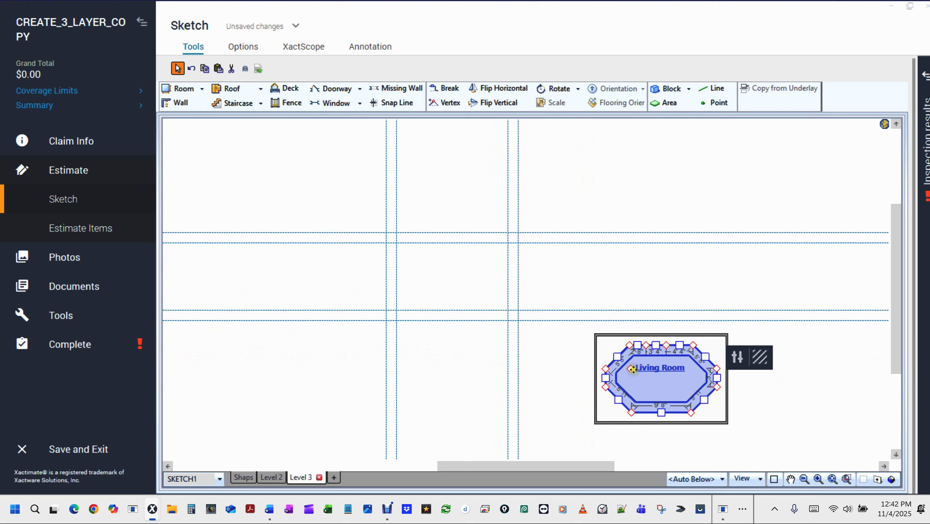
drag(638, 371, 648, 269)
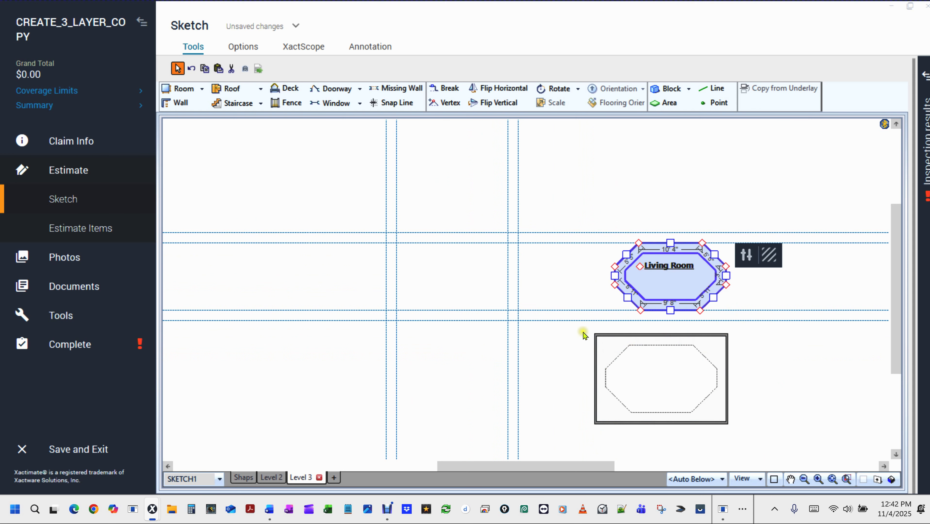
click(585, 324)
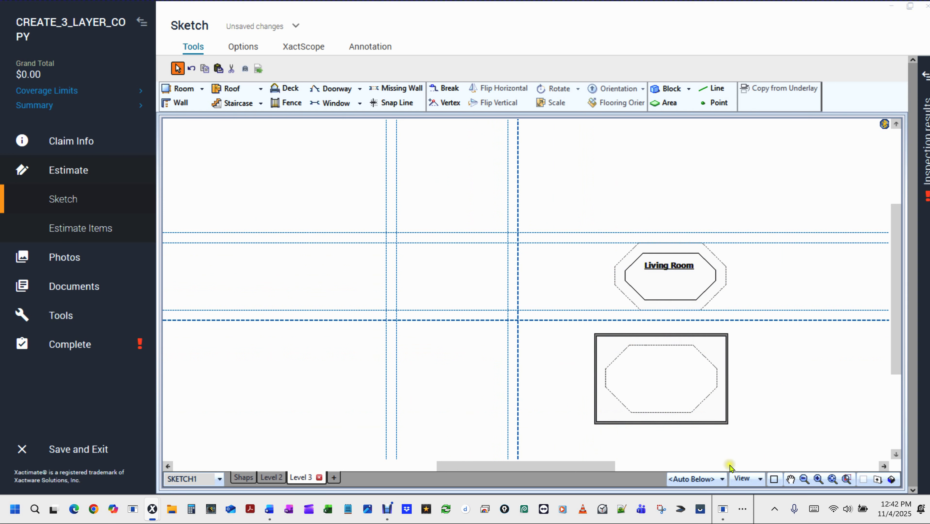
Delete the rectangular outer room and the small 3' 4" piece left below the octagonal tray
drag(754, 445, 579, 365)
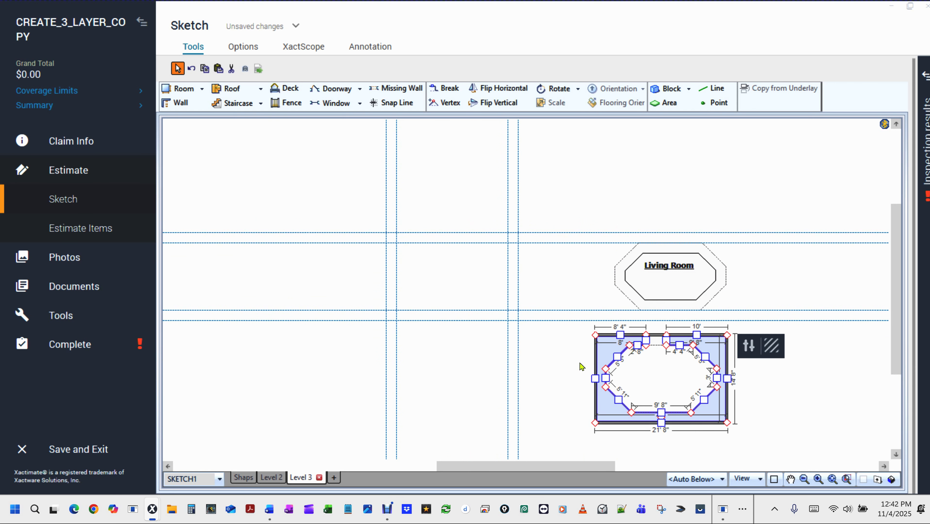
key(Delete)
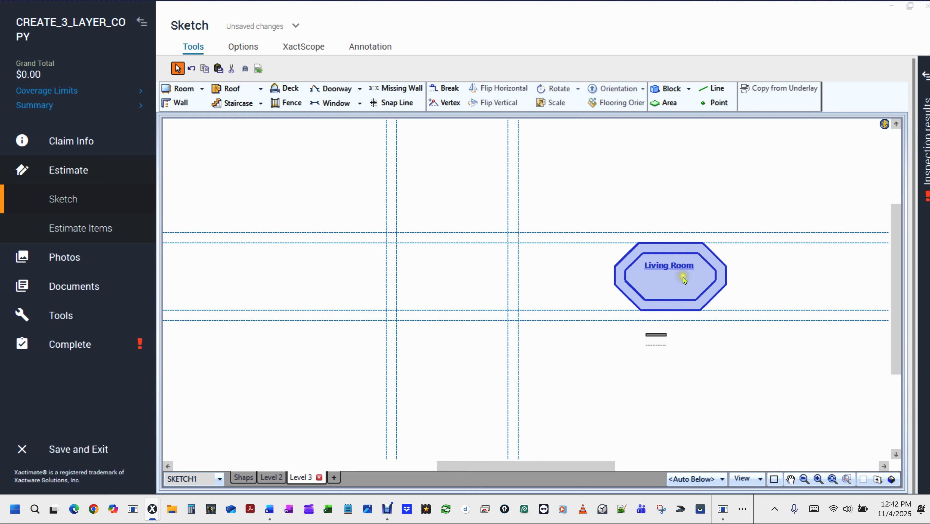
drag(688, 402, 624, 328)
scroll(625, 329, up, 1)
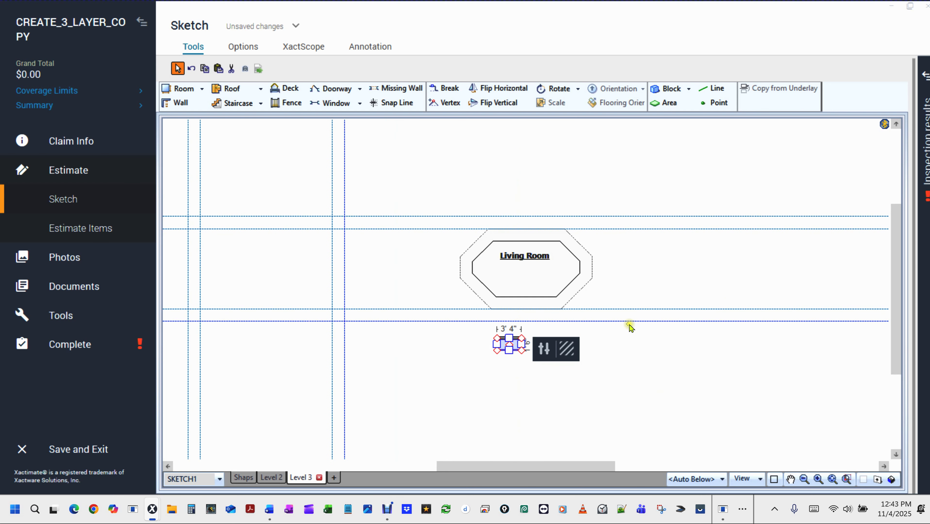
click(539, 383)
drag(472, 369, 556, 333)
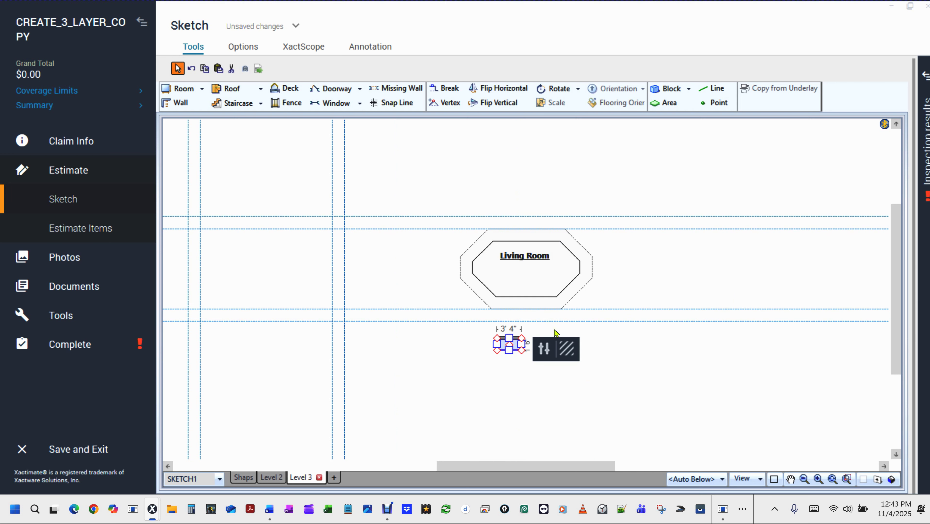
key(Delete)
middle_click(560, 404)
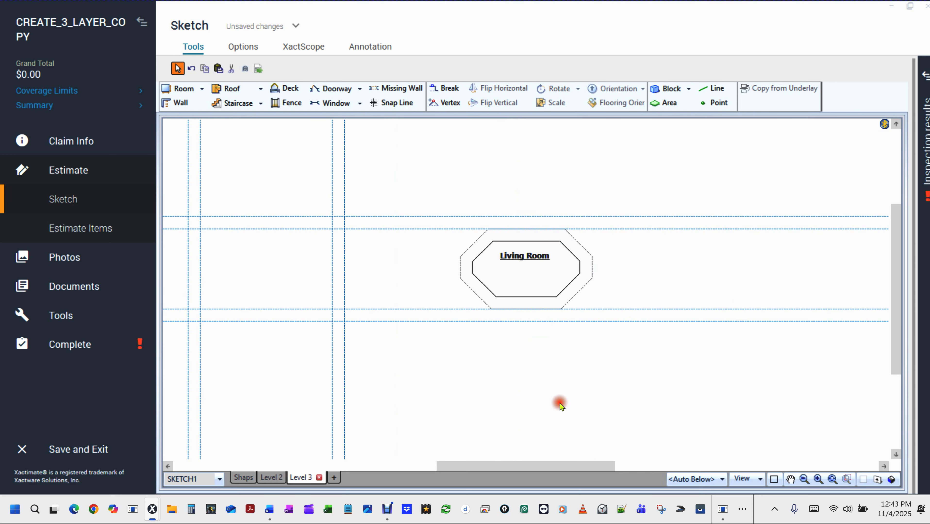
drag(477, 374, 583, 388)
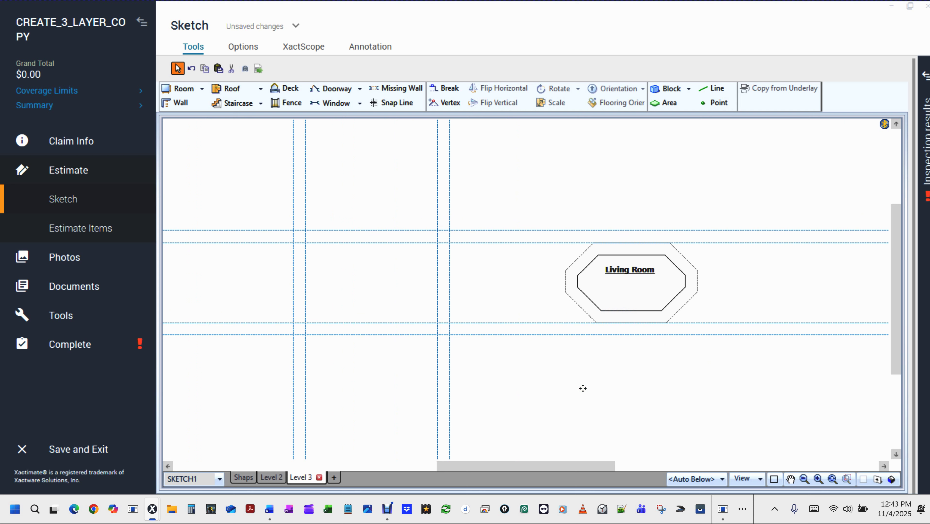
Move the octagonal Living Room tray back to its original place between the reference lines
click(634, 307)
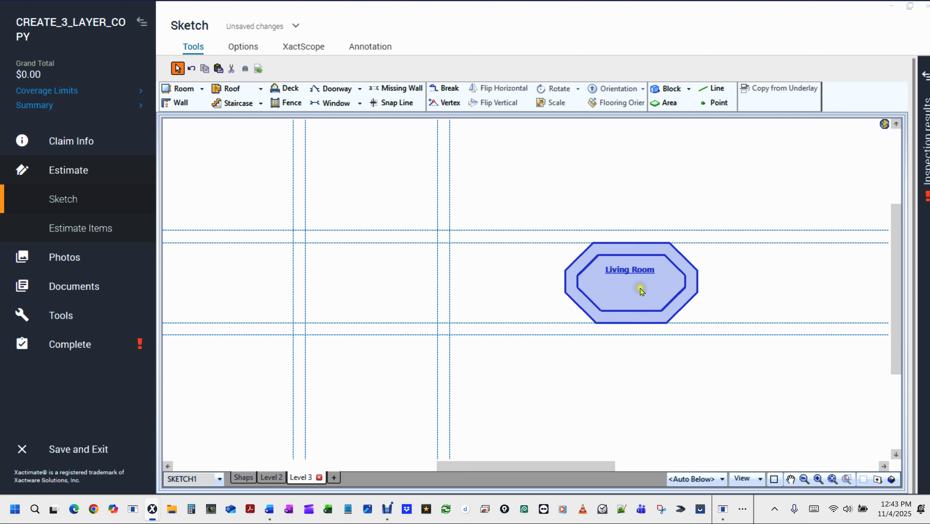
drag(603, 274, 342, 273)
click(418, 274)
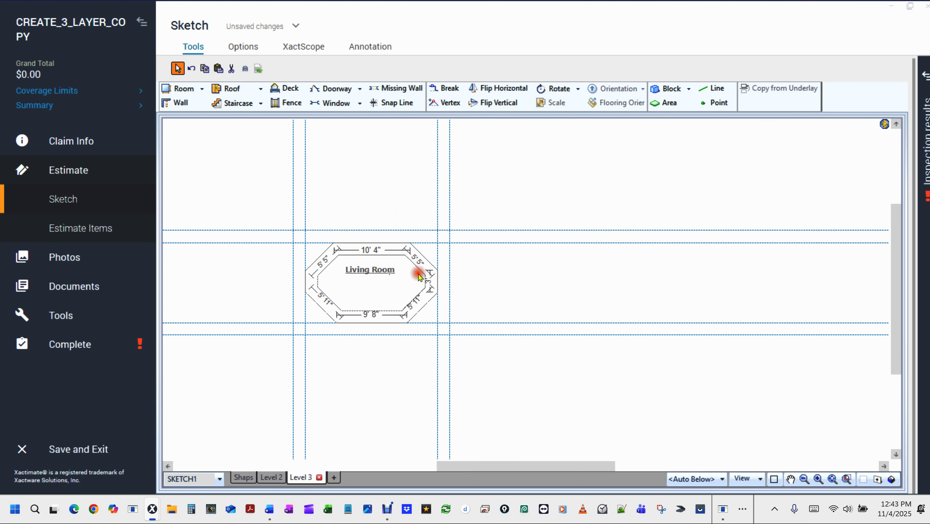
click(477, 276)
key(space)
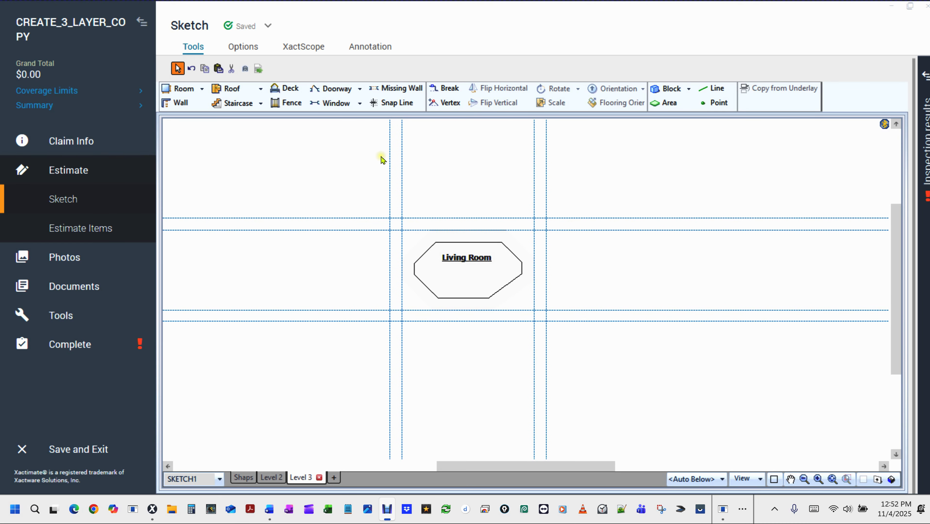
Draw a wide room above the Living Room tray and a second room along its right side
click(317, 137)
click(319, 140)
key(r)
drag(310, 129, 661, 223)
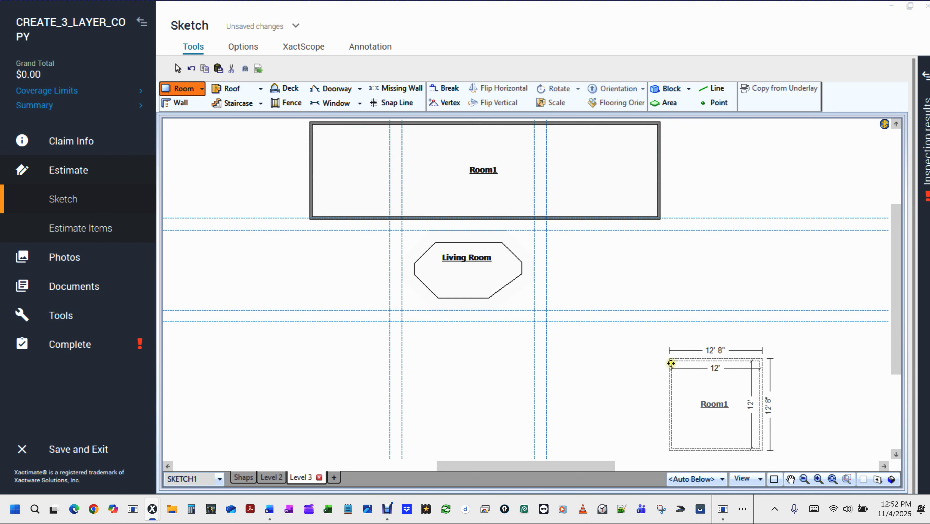
drag(667, 344, 554, 220)
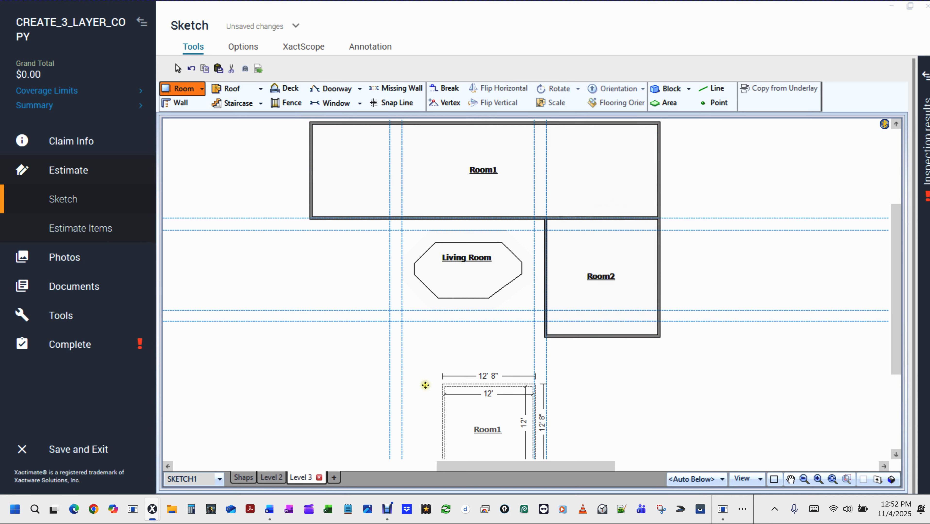
drag(266, 377, 540, 311)
key(Escape)
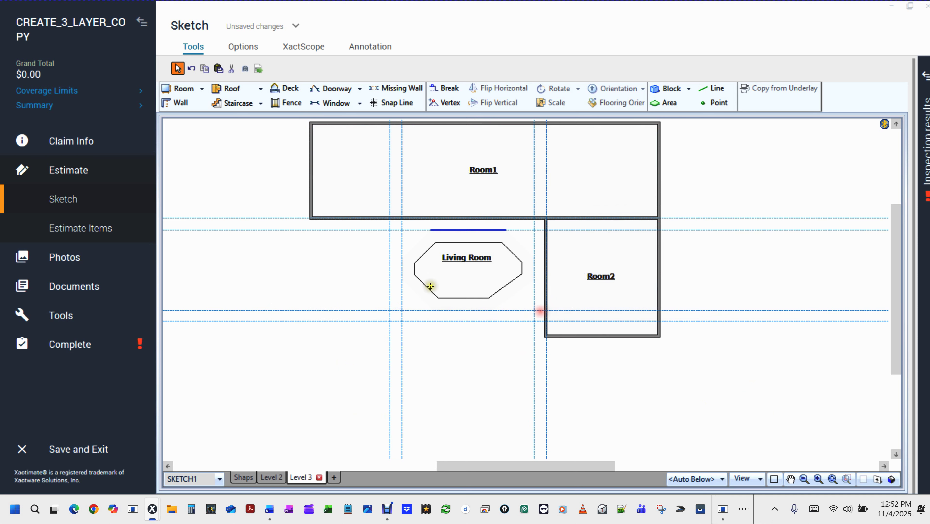
Draw a room along the tray's left side and lengthen it downward below the Living Room
click(314, 220)
drag(356, 311, 357, 379)
drag(357, 221, 370, 218)
Extend Room2 downward to an interior length of about 23' 7"
click(694, 404)
click(608, 336)
drag(608, 337, 603, 390)
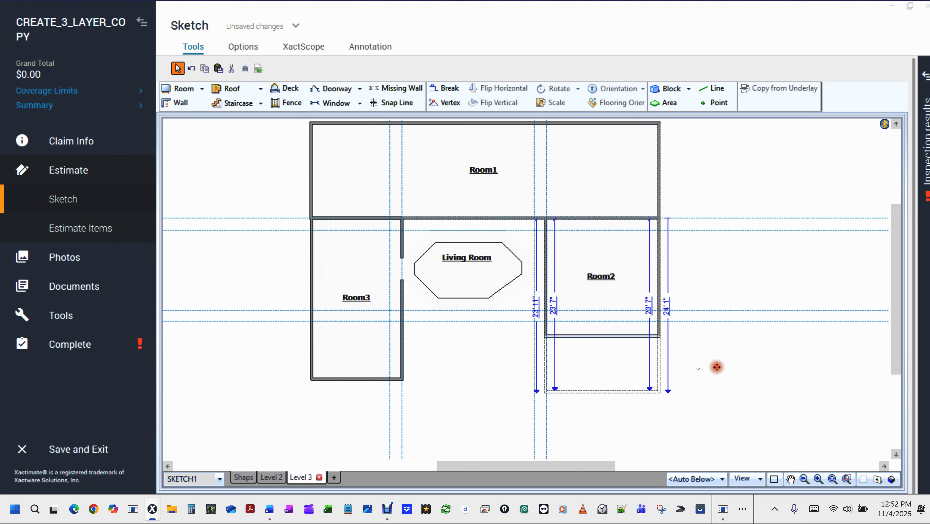
click(549, 357)
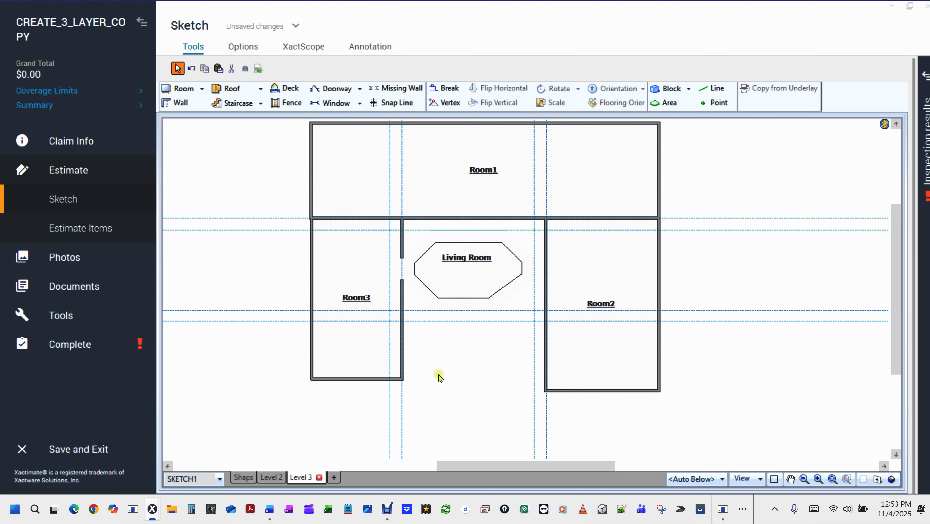
Place a 12' by 12' room below the Living Room and stretch its side walls to meet Room3 and Room2
key(r)
click(440, 324)
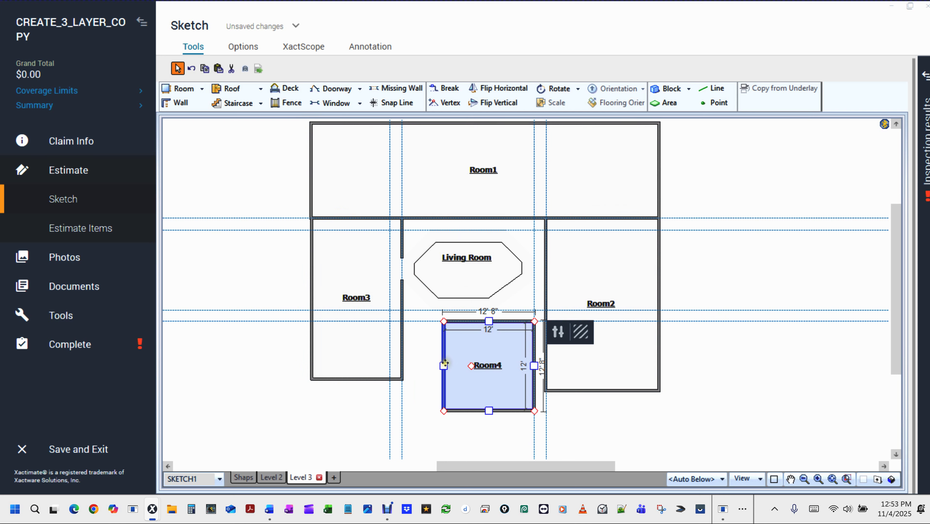
drag(444, 364, 396, 361)
click(730, 363)
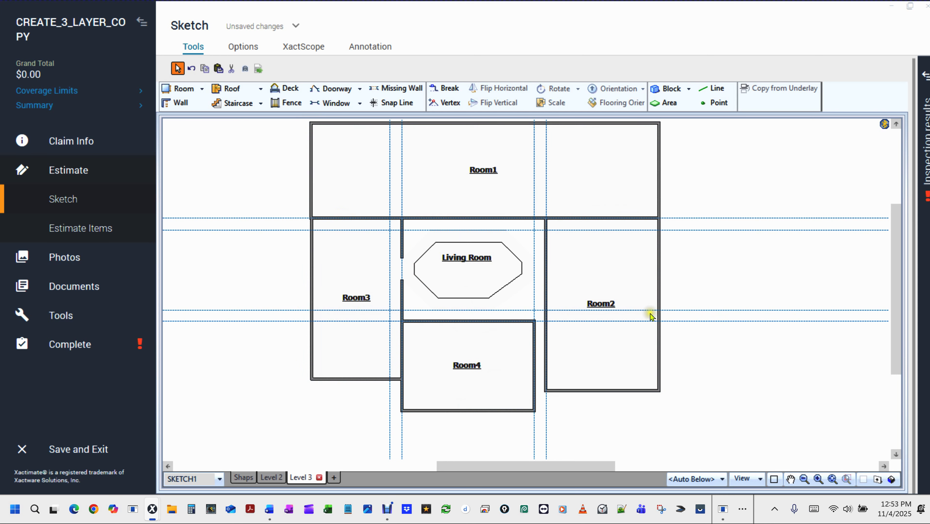
click(517, 358)
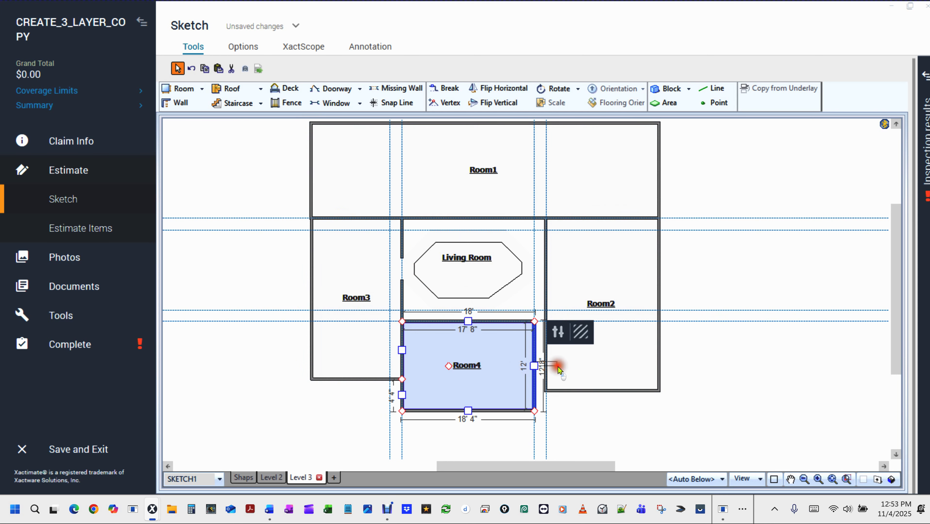
ctrl+click(549, 365)
drag(535, 365, 546, 367)
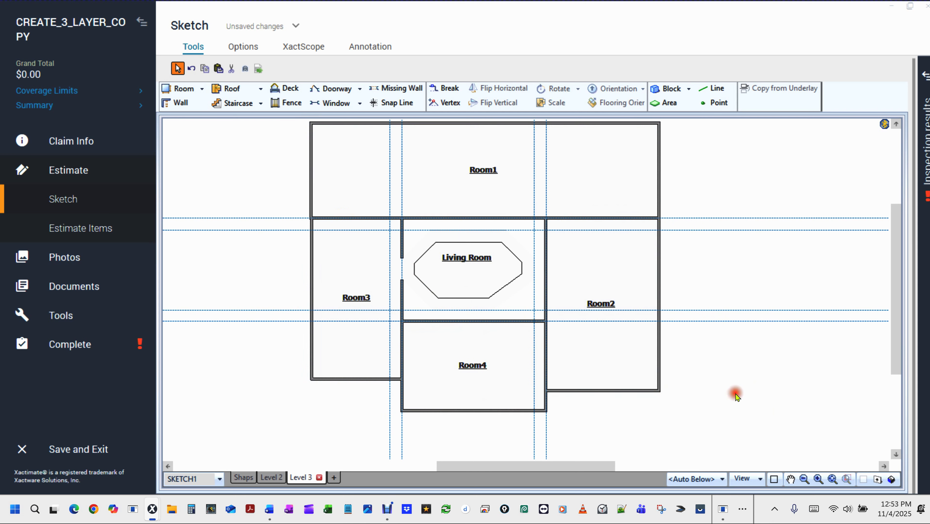
Try to shift Room3's short wall segment away from the tray, and delete Room3
click(442, 273)
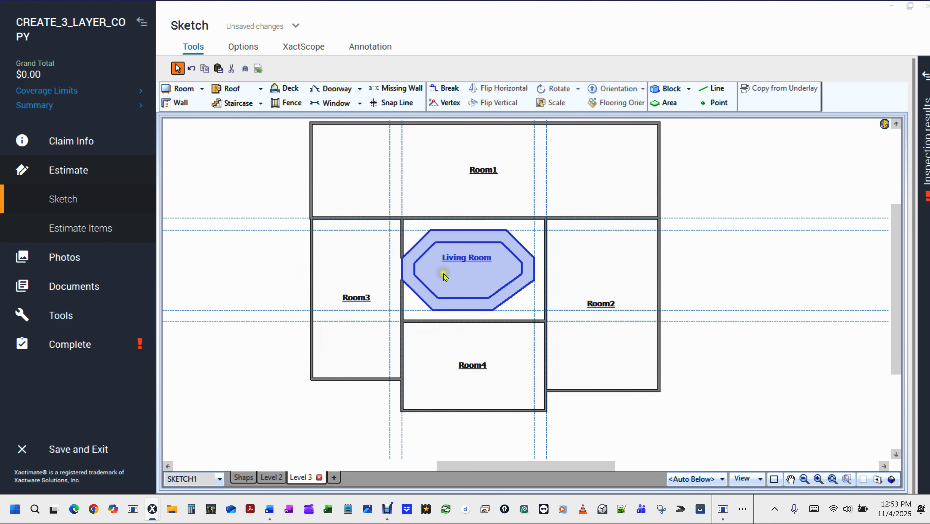
click(402, 238)
mouse_move(403, 238)
mouse_down()
mouse_move(380, 243)
mouse_move(393, 242)
mouse_up()
click(336, 292)
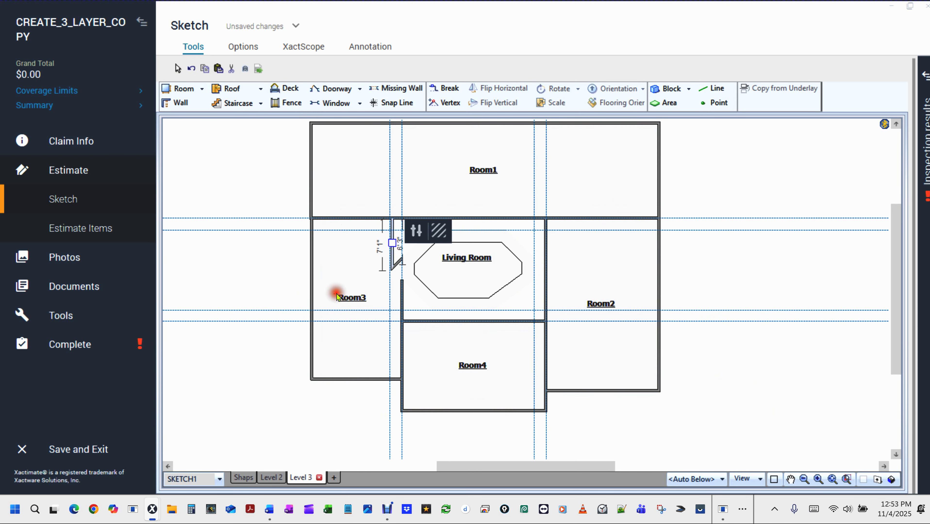
key(Delete)
click(724, 484)
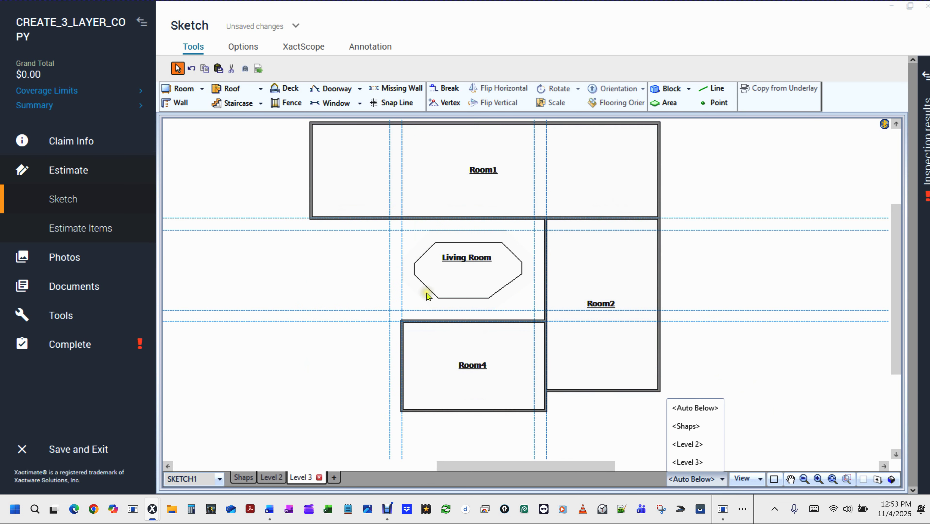
Place a new 12' wide room left of the Living Room, below Room1, and extend it to about 27' 7" long inside
key(r)
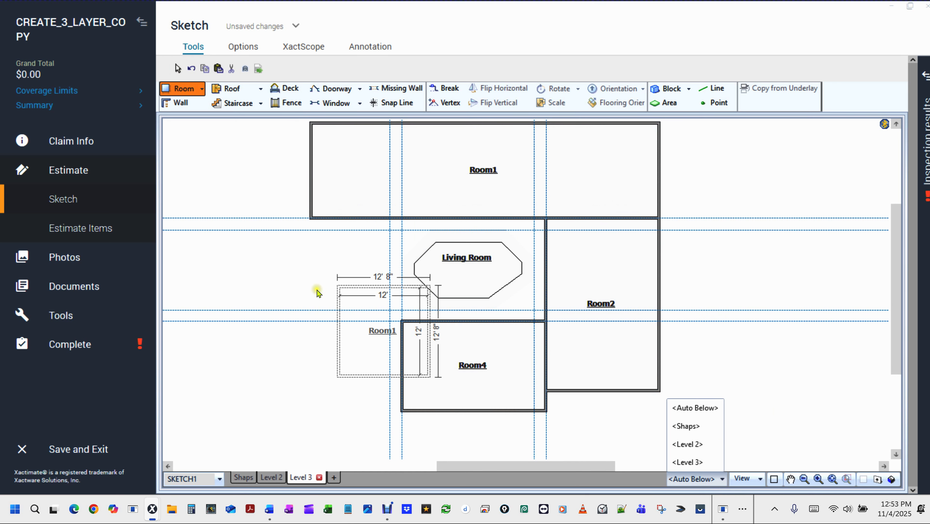
click(364, 316)
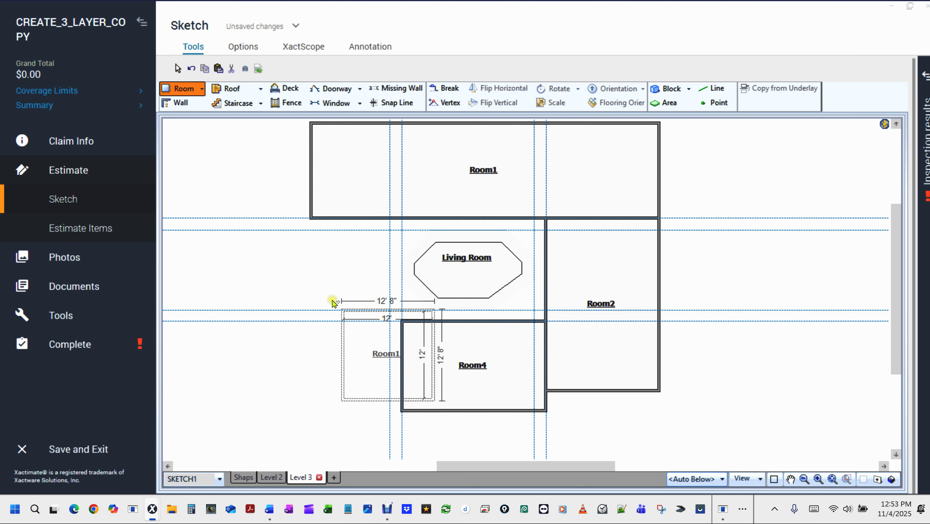
click(303, 218)
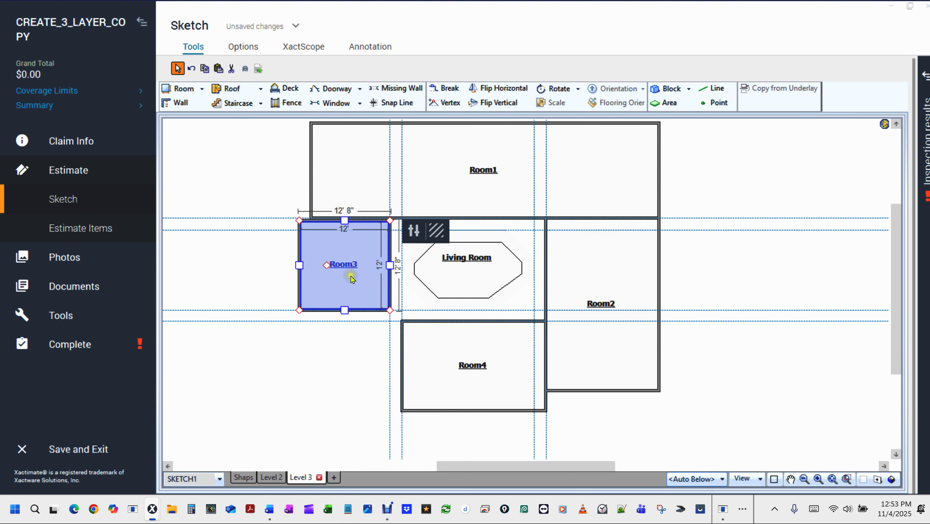
drag(343, 310, 334, 423)
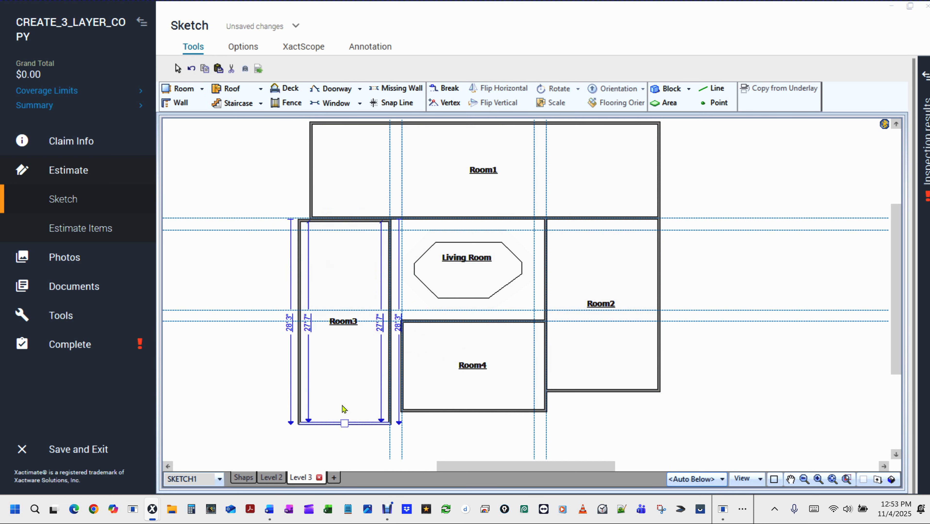
click(696, 437)
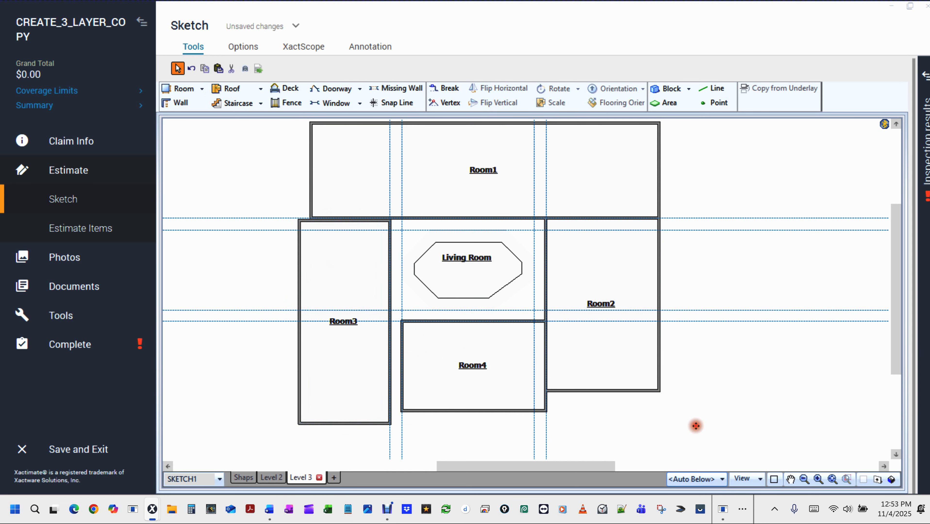
Stretch Room4's left wall to meet Room3, closing the gap between the two rooms
drag(695, 427, 681, 425)
key(Escape)
click(404, 366)
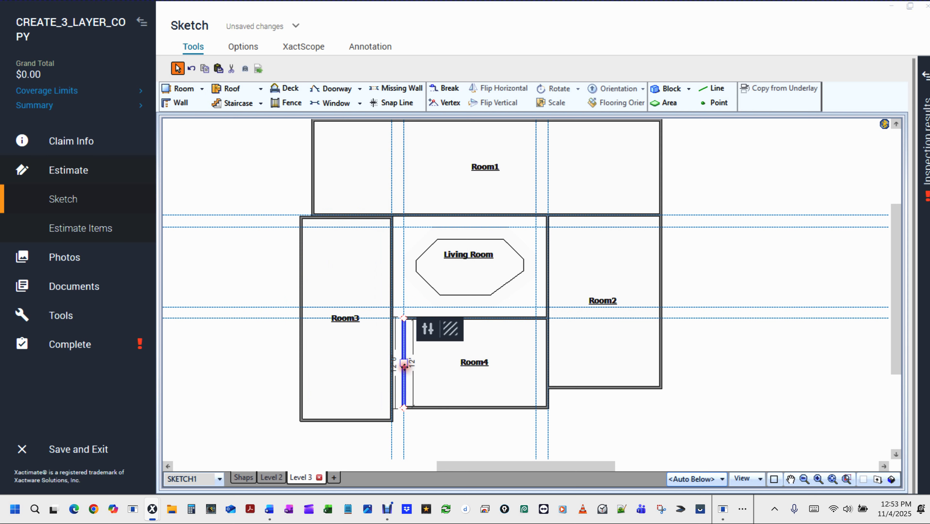
click(509, 370)
click(772, 363)
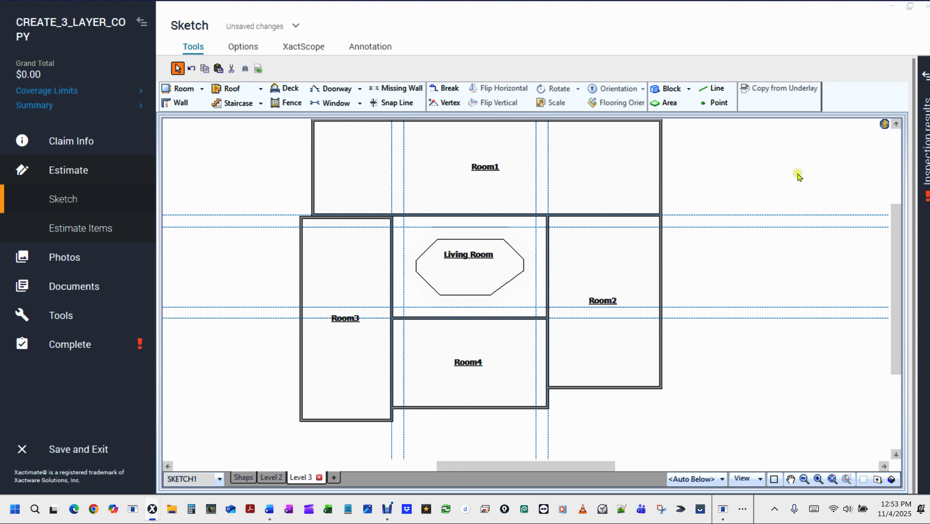
Move Room3's upper wall up to meet Room1's lower wall, closing the narrow gap between the rooms
click(354, 222)
click(351, 214)
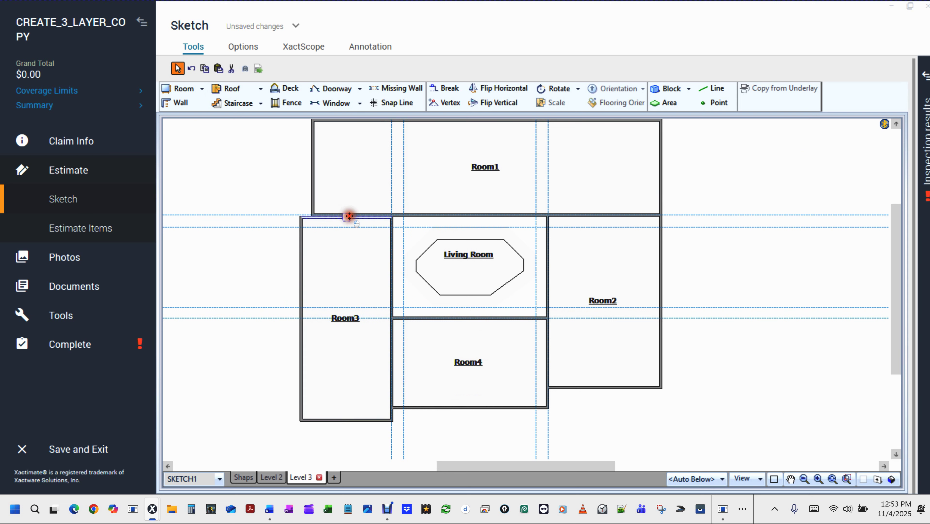
click(618, 263)
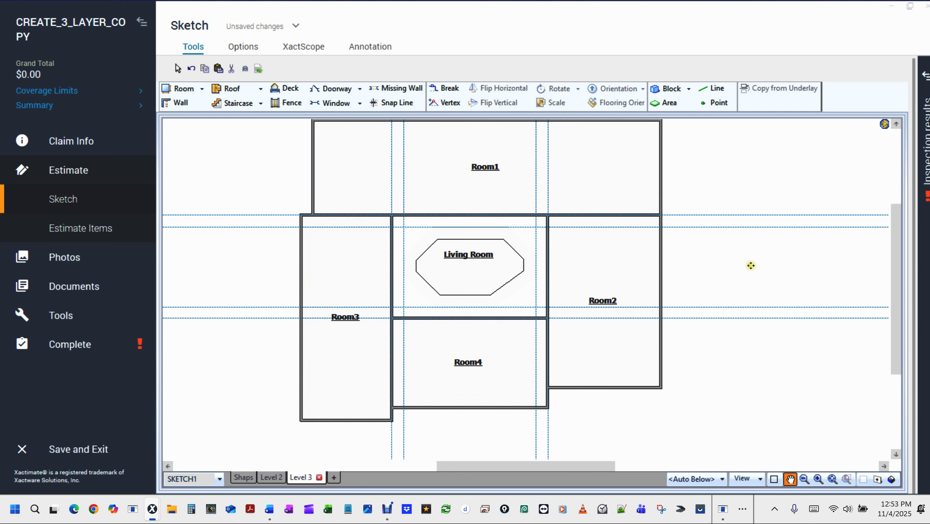
Pull the wall between the Living Room and Room2 inward to the snap line beside the octagonal tray
scroll(755, 267, up, 2)
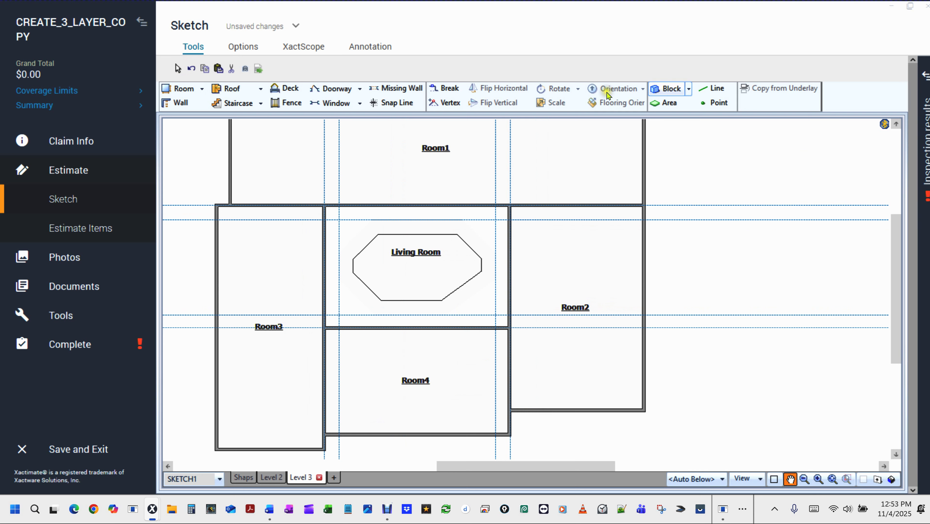
drag(700, 162, 739, 137)
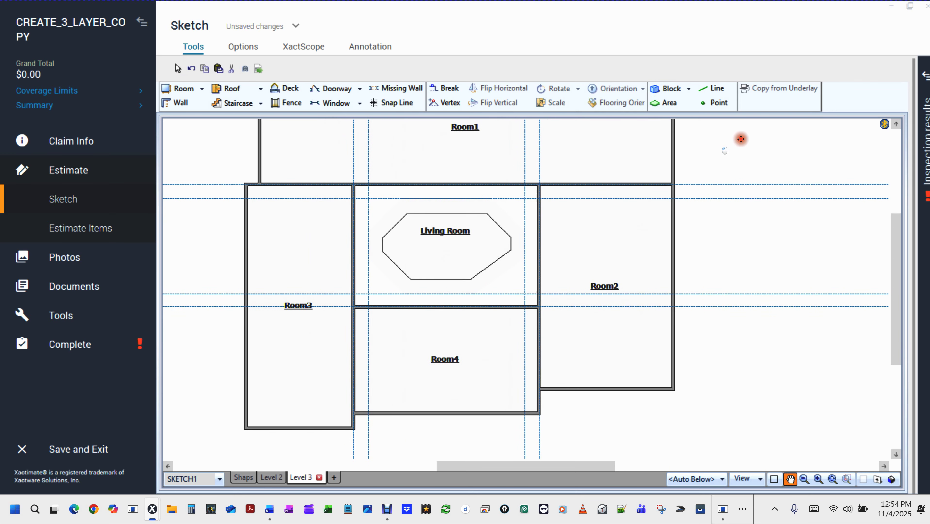
key(Escape)
click(561, 273)
click(550, 245)
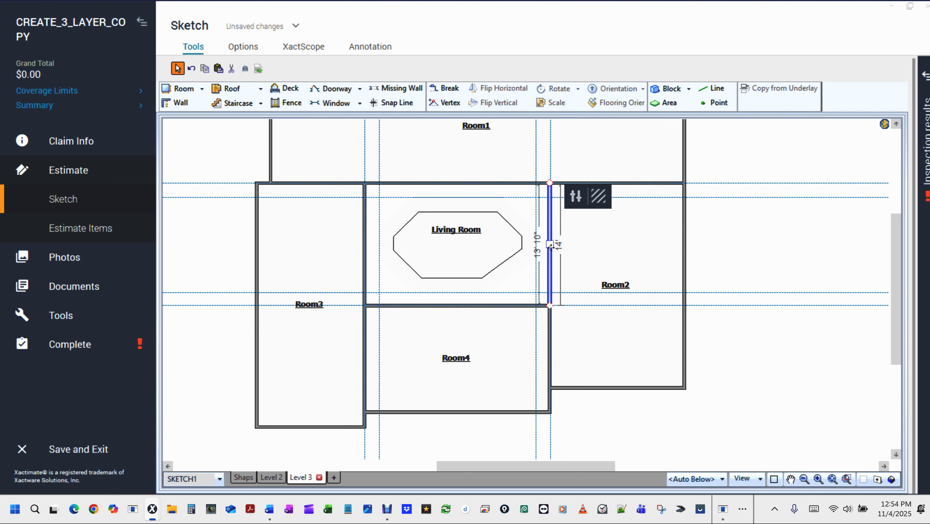
mouse_move(549, 245)
mouse_down()
mouse_move(517, 245)
mouse_move(536, 245)
mouse_up()
click(579, 296)
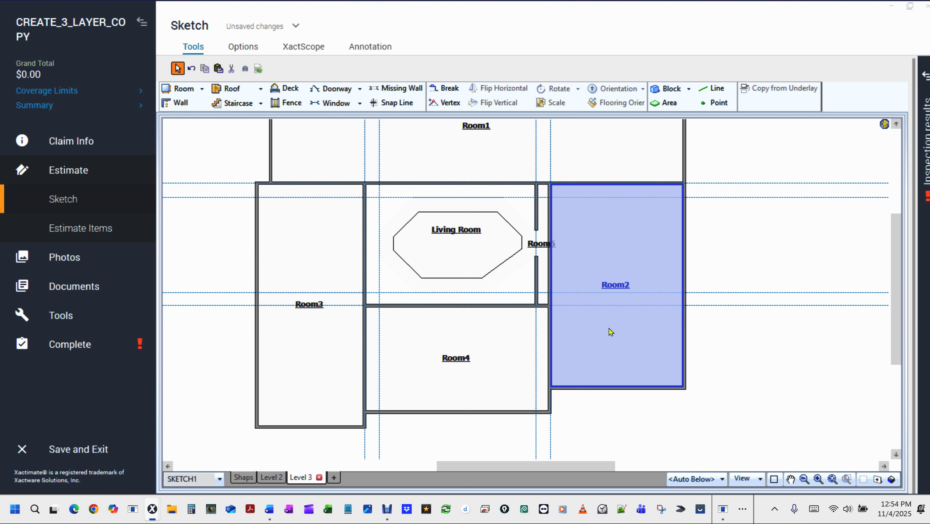
Wrap the upper segment of the pulled-in wall around the tray's upper edges and end it on Room3's wall
click(530, 212)
click(536, 206)
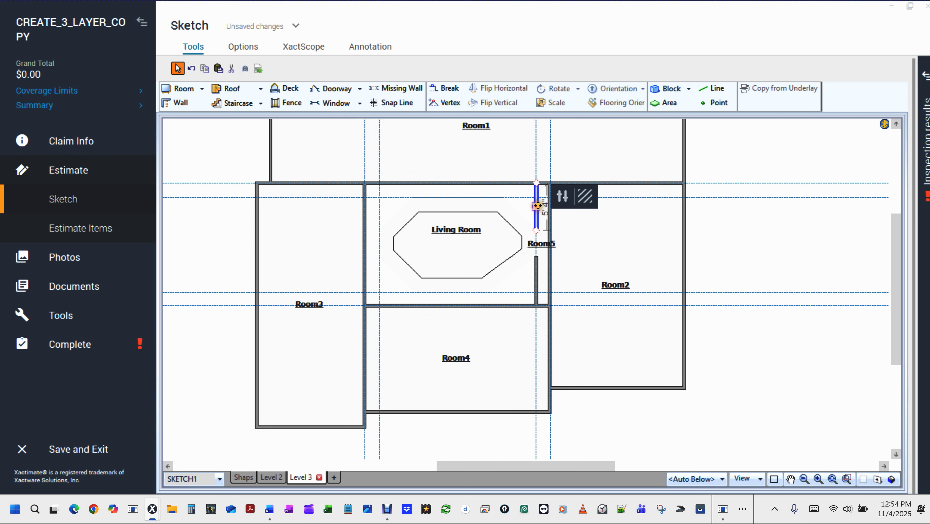
drag(537, 206, 356, 214)
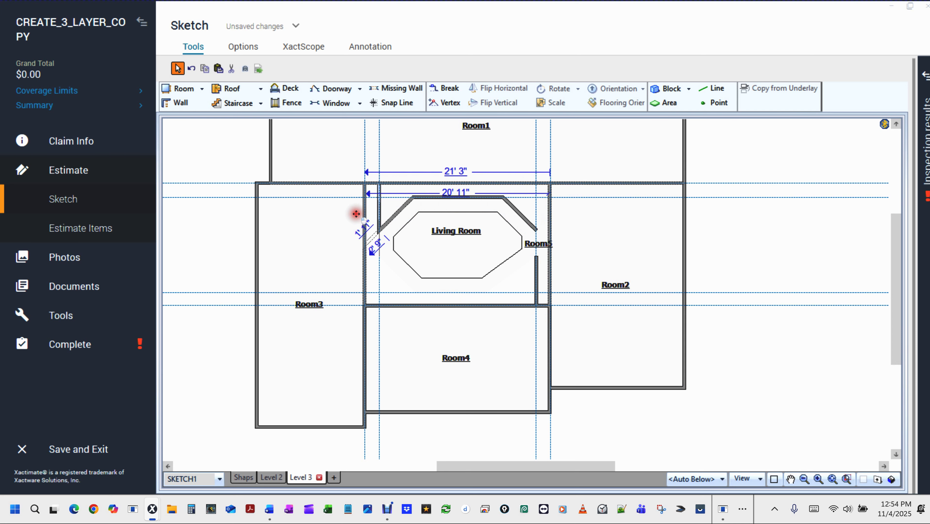
drag(356, 213, 369, 235)
Square the short angled connector so it meets Room3's wall perpendicularly, about 5' 4" below the Living Room's upper wall
scroll(373, 249, up, 3)
scroll(373, 250, up, 2)
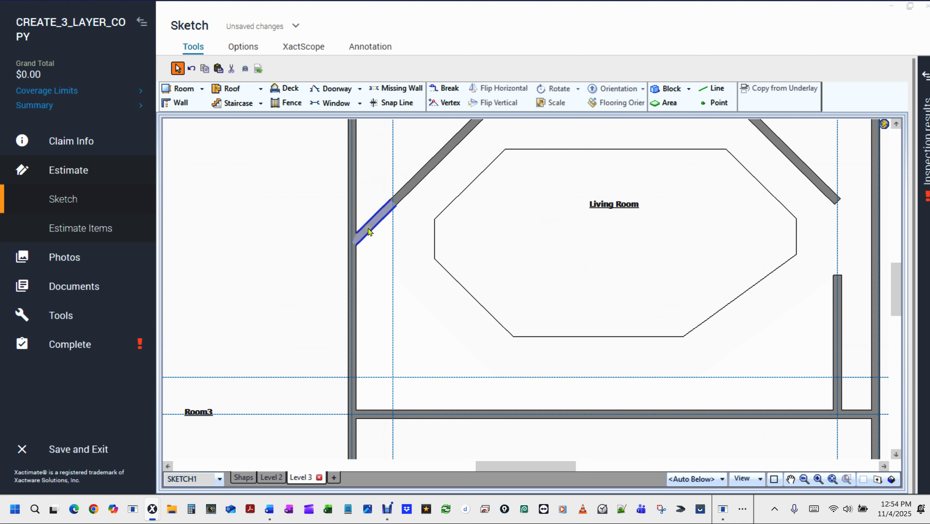
click(369, 231)
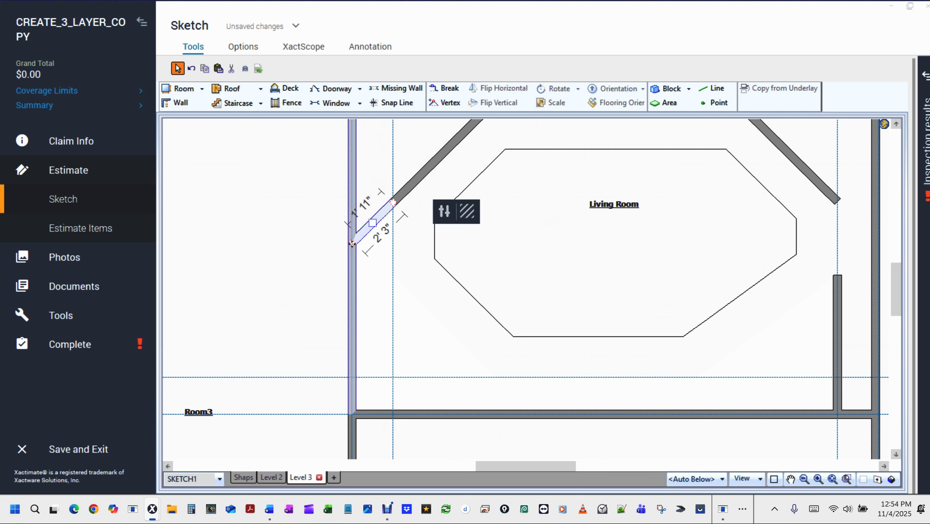
mouse_move(352, 244)
mouse_down()
mouse_move(353, 189)
mouse_move(353, 200)
mouse_up()
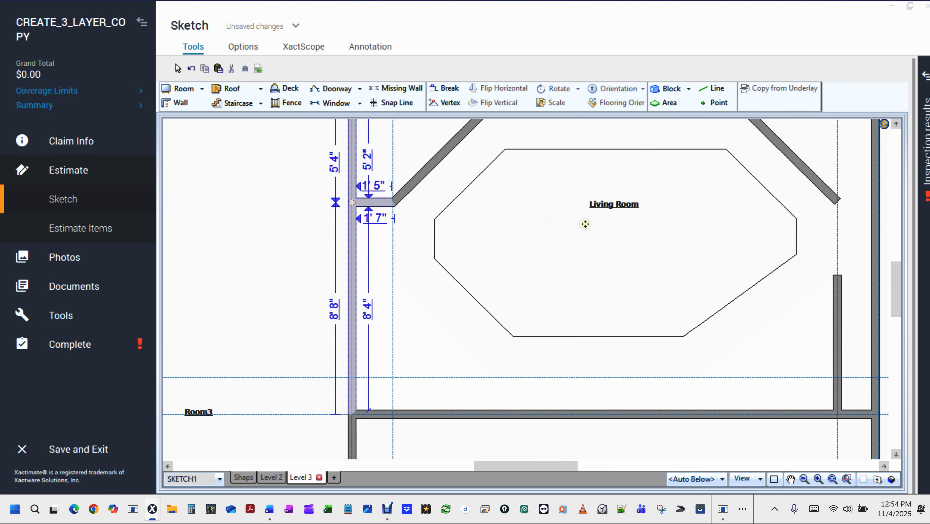
Wrap the lower wall segment around the tray's lower-right and bottom edges, ending on Room4's wall about 11' 5" from Room3
scroll(585, 224, down, 2)
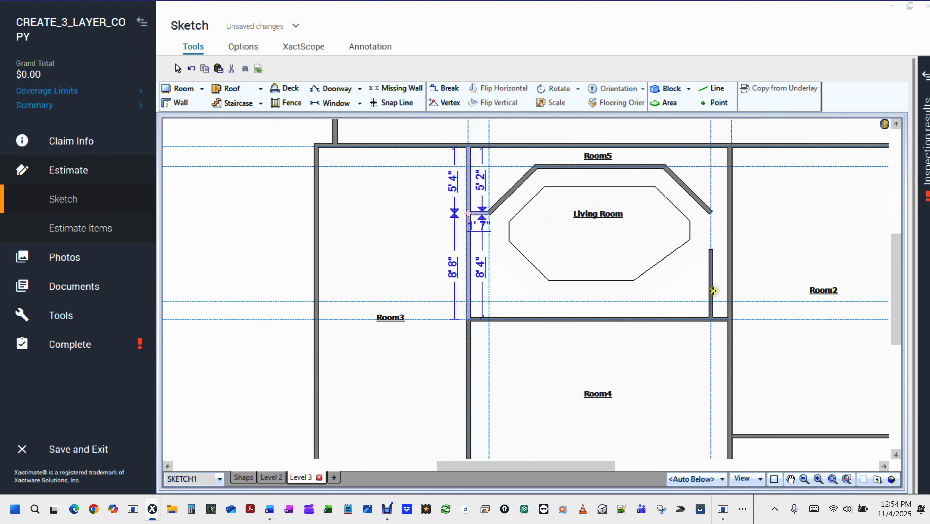
click(711, 289)
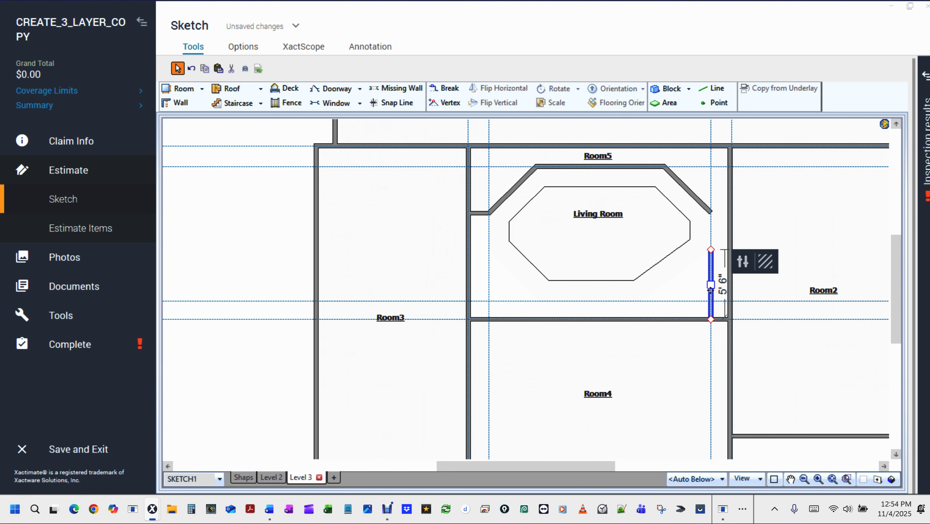
drag(710, 290, 613, 306)
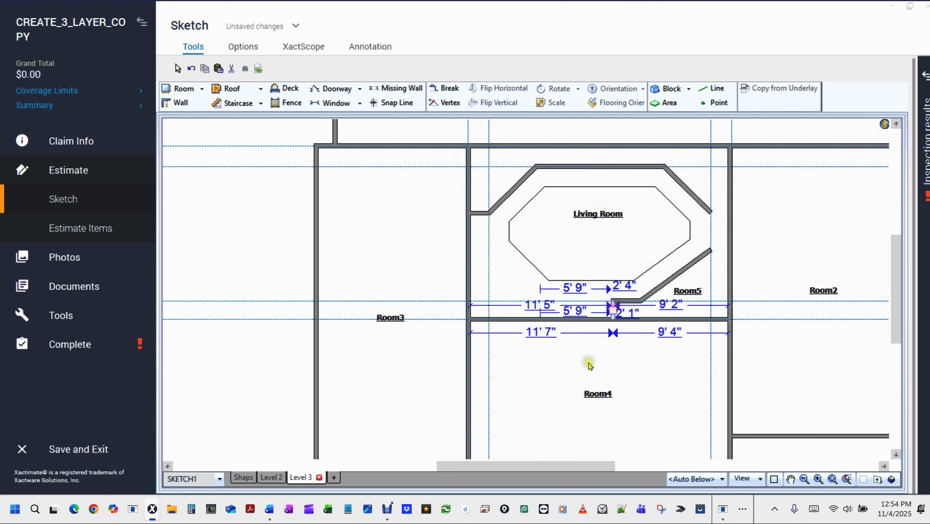
click(637, 382)
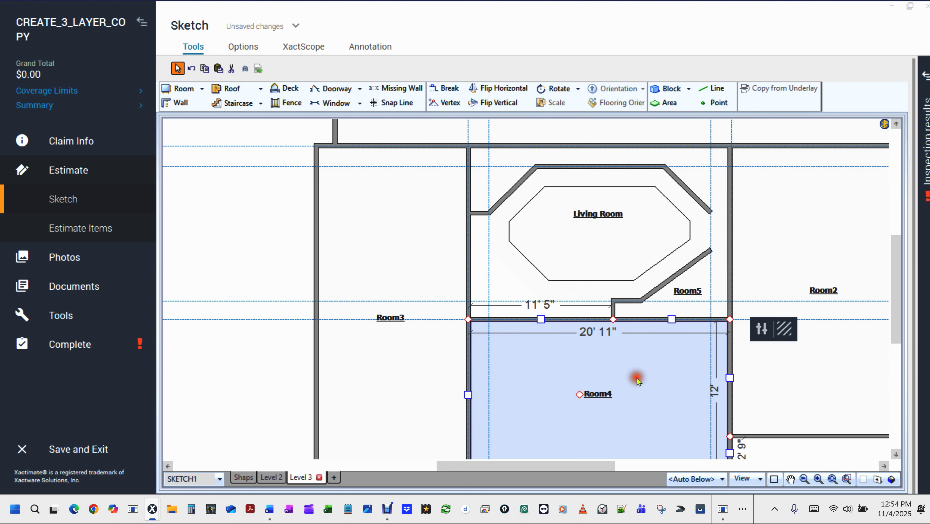
Wrap the connector at Room3 around the tray's left and lower-left edges, and square its end against Room4's upper wall
click(479, 214)
drag(479, 213, 479, 328)
click(550, 310)
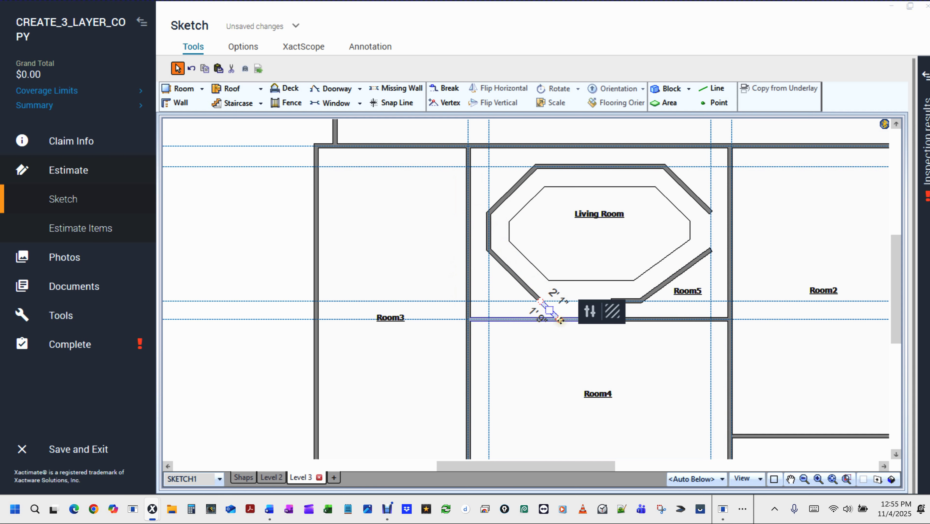
click(548, 321)
drag(548, 322, 540, 319)
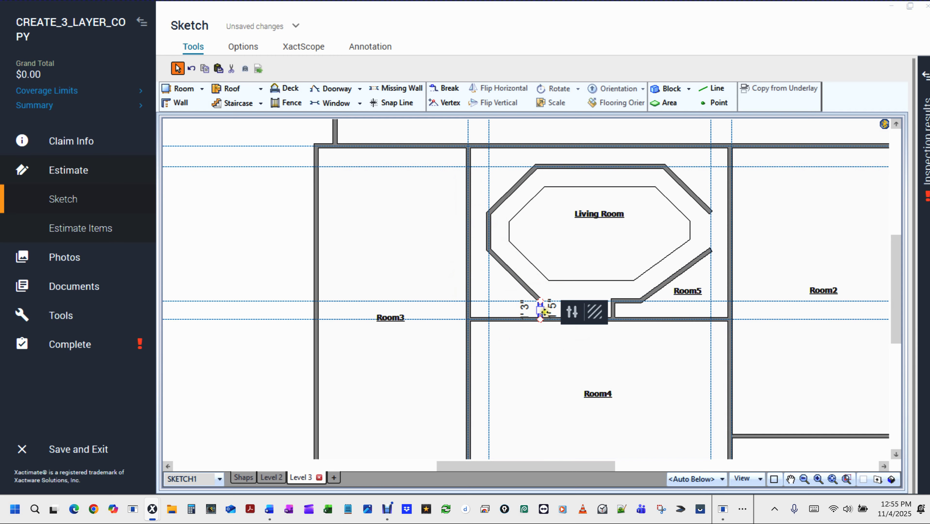
Shift the new connector along the tray's bottom edge until it is about 3' 9" from the opposite connector
click(547, 312)
drag(548, 313, 558, 312)
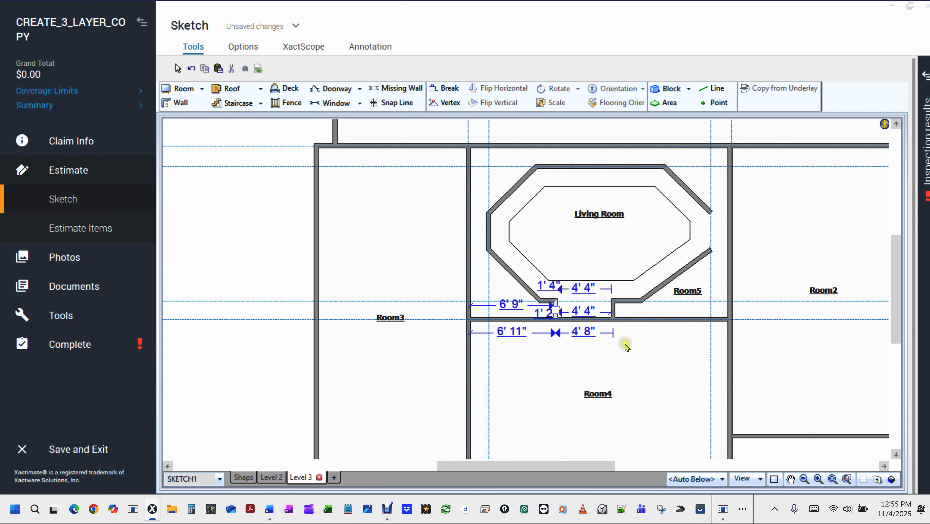
scroll(626, 345, up, 3)
drag(487, 278, 502, 275)
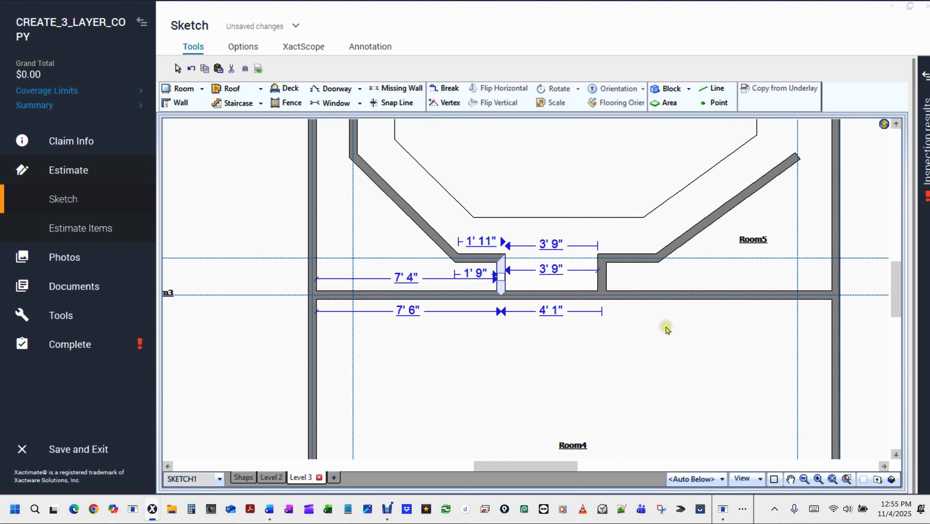
click(667, 329)
scroll(667, 330, down, 2)
click(643, 301)
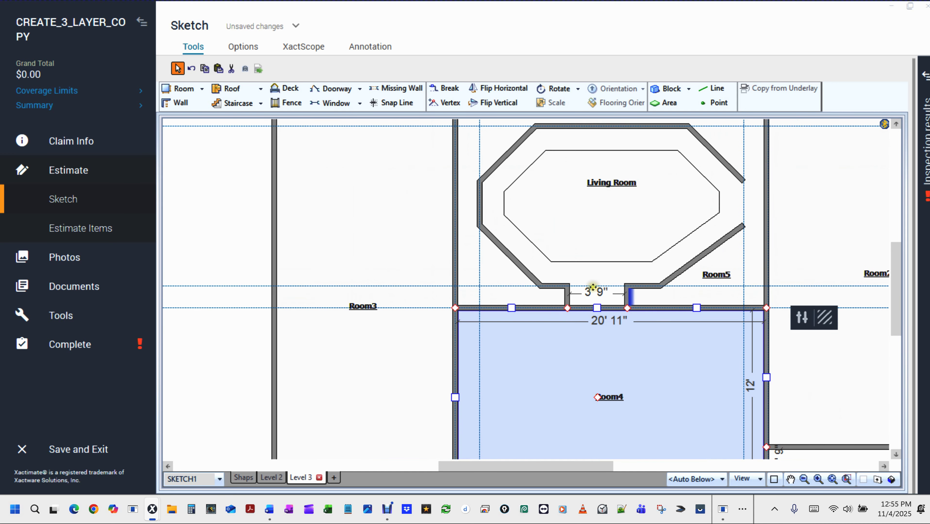
Try to move the connector against the opposite one below the tray, and undo the move
click(568, 296)
drag(568, 297, 649, 303)
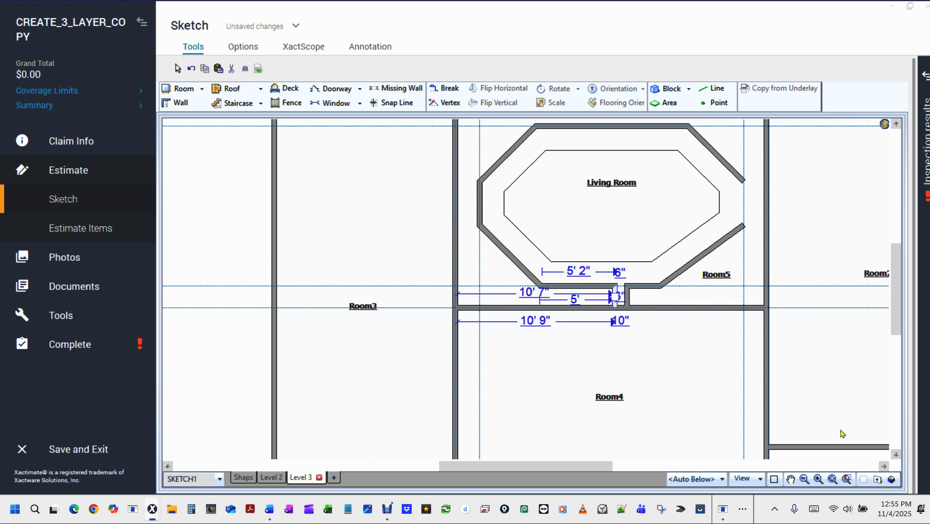
key(ctrl+z)
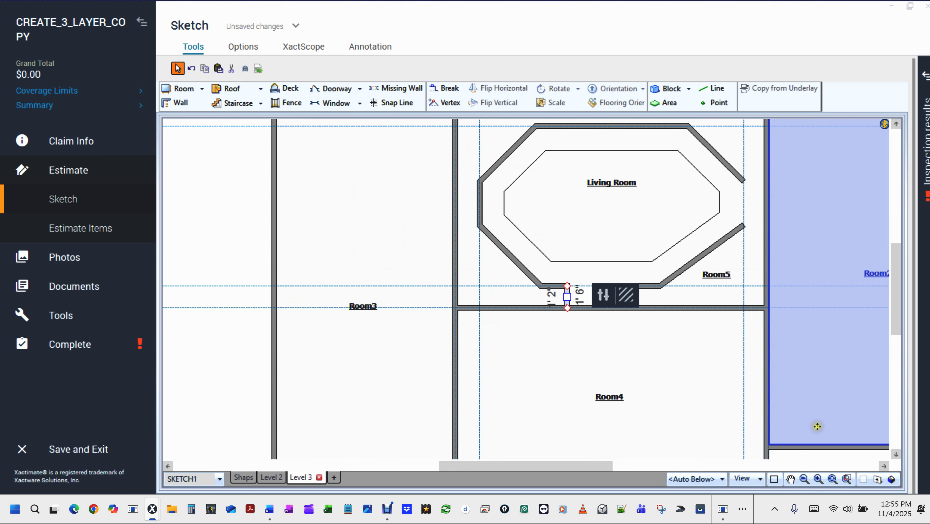
Move the connector onto the opposite one so the wall closes along the tray's bottom edge and encloses a small room
scroll(675, 411, down, 1)
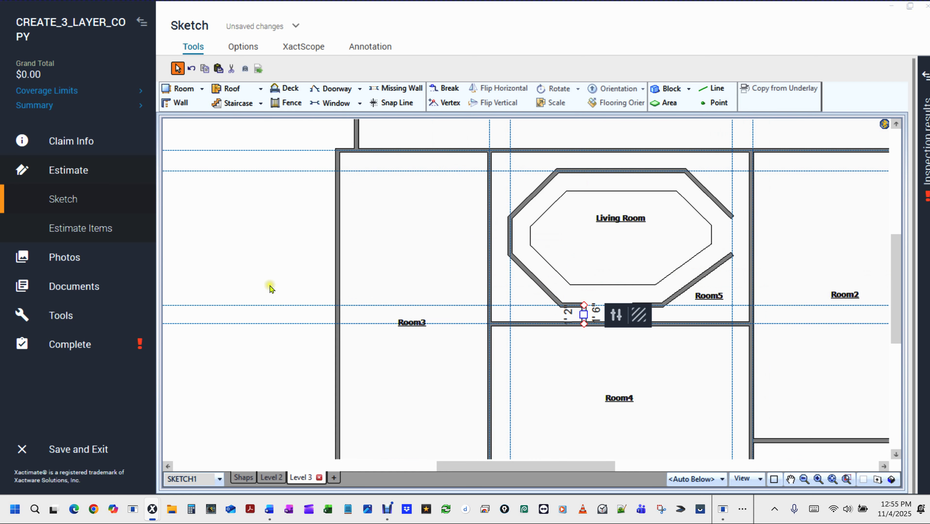
click(278, 256)
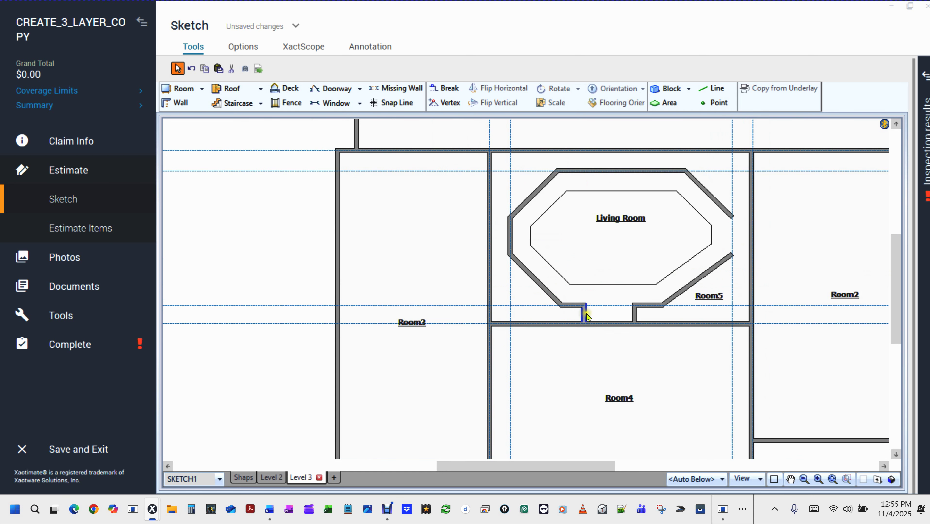
click(586, 314)
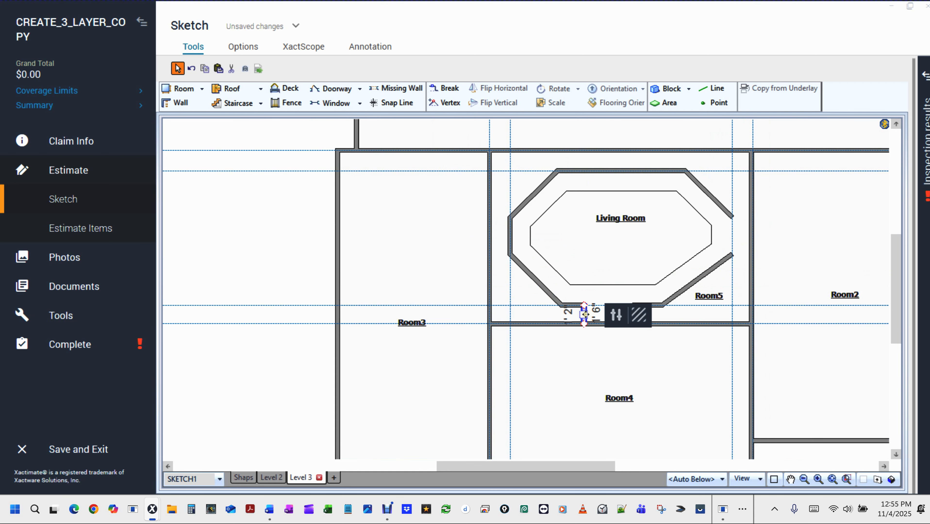
scroll(585, 315, up, 2)
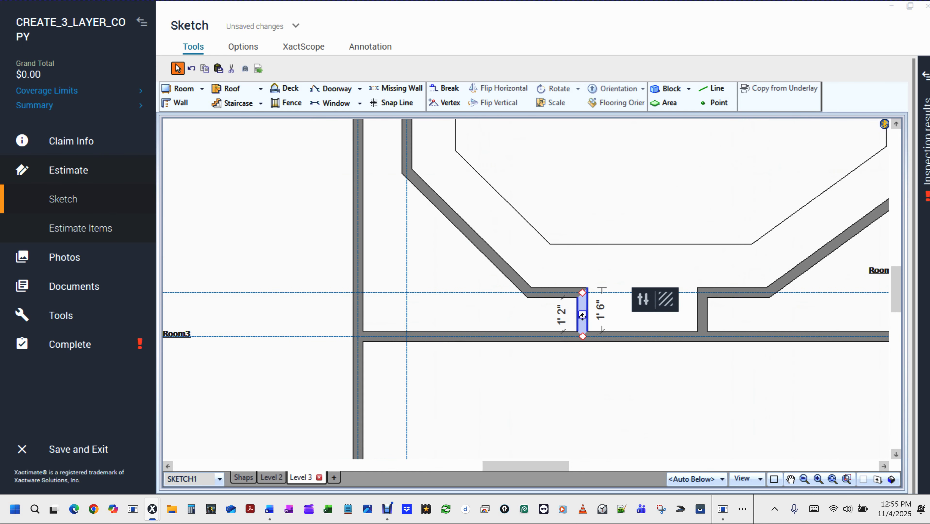
drag(583, 315, 716, 324)
scroll(716, 323, down, 3)
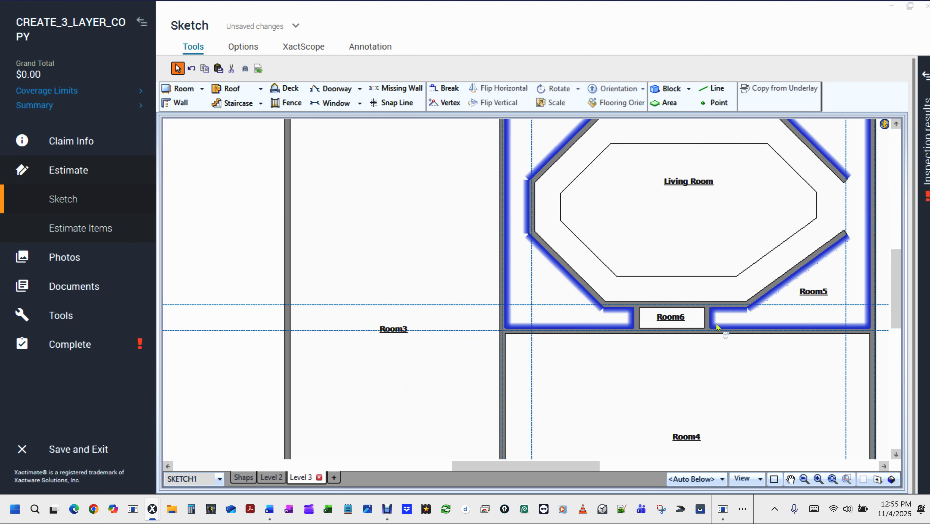
click(337, 271)
click(337, 269)
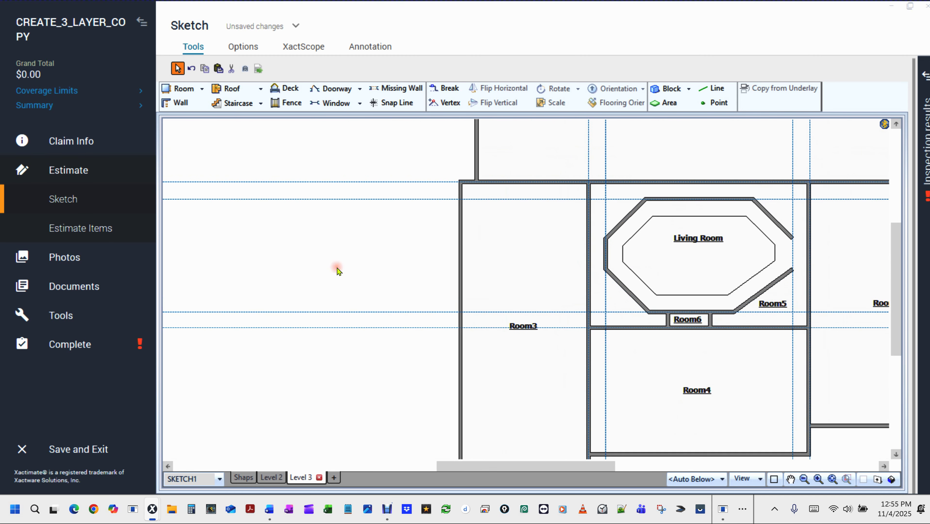
Set the ceiling height of Room5 and Room6 to 9'
key(space)
drag(408, 243, 255, 268)
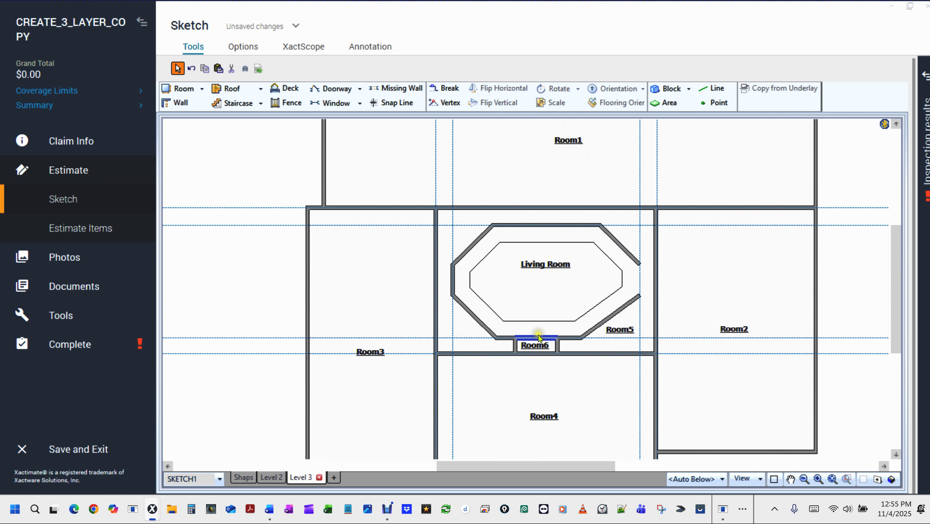
click(535, 346)
click(626, 327)
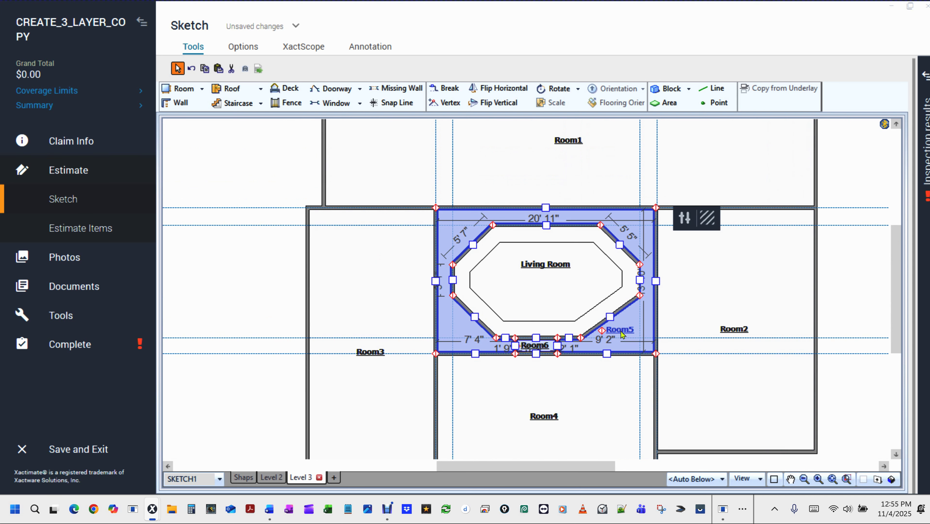
click(684, 218)
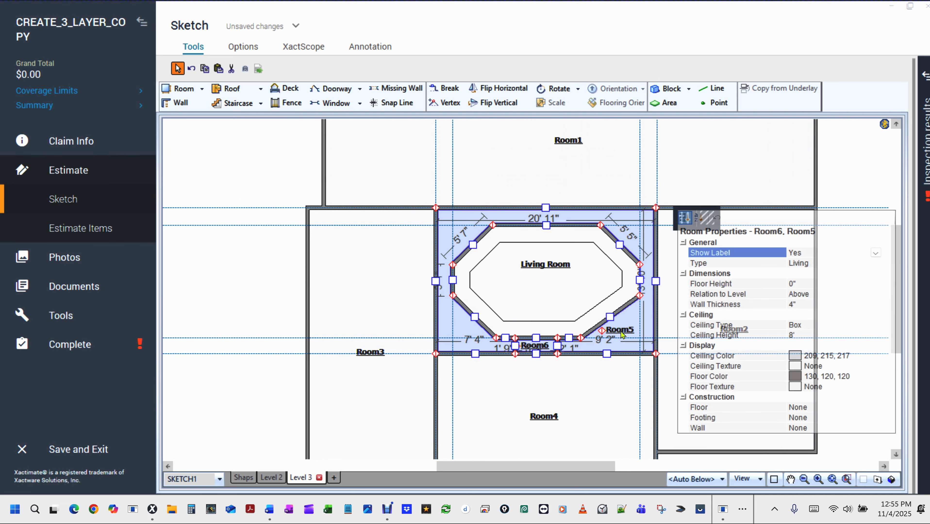
click(805, 336)
text(9)
key(Return)
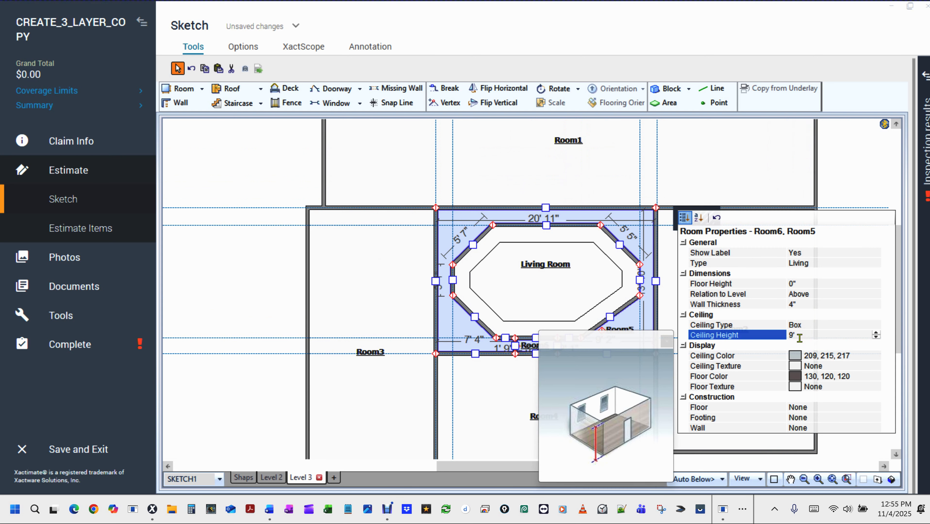
click(338, 325)
Hide the labels of Room5 and Room6 by setting Show Label to No in their properties
click(543, 349)
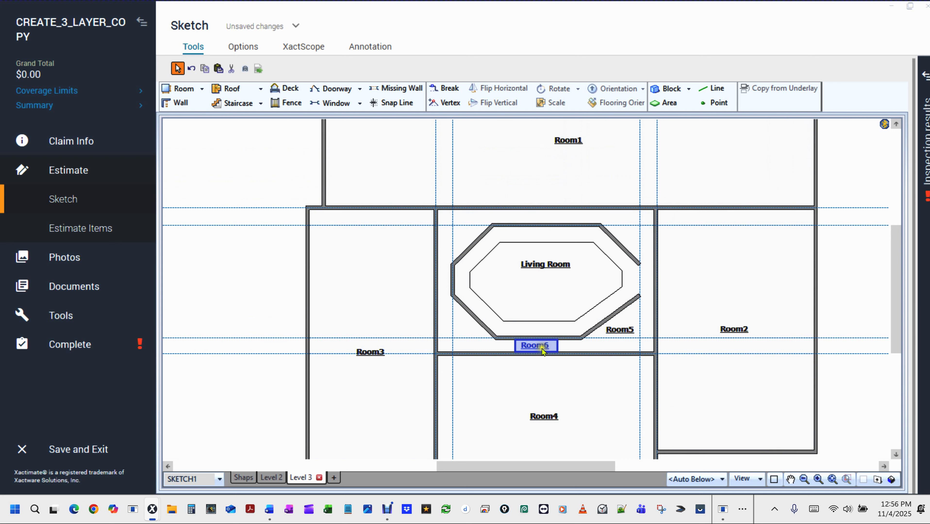
click(620, 330)
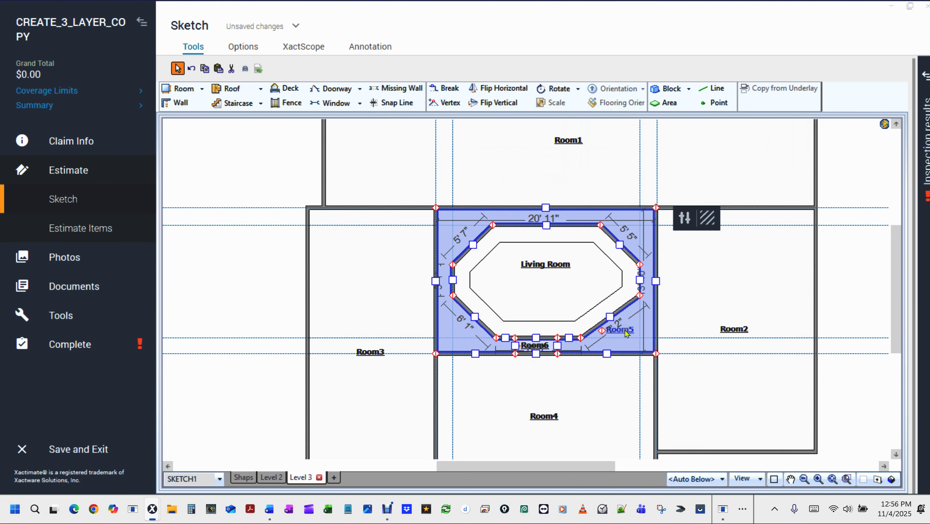
click(685, 218)
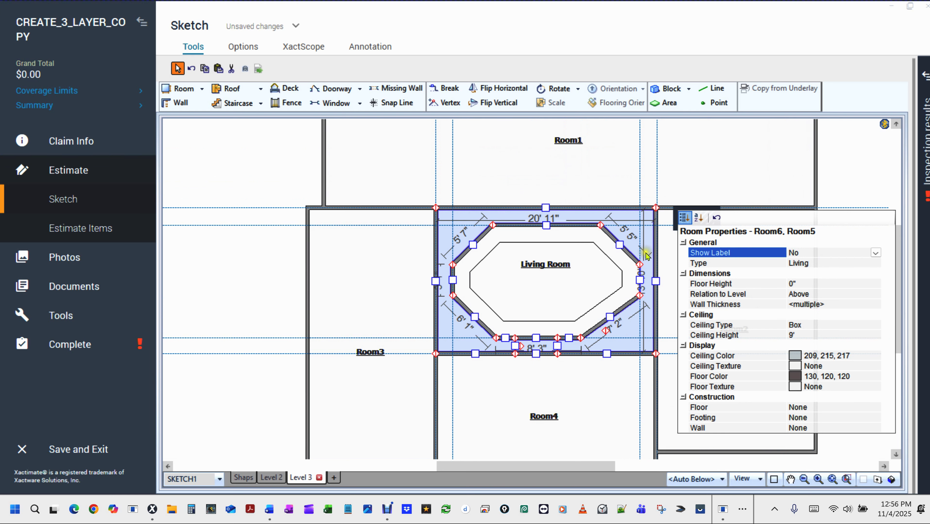
Select all the walls around the Living Room's octagonal tray and set Missing (end to end) to Yes in their properties
click(266, 253)
click(395, 292)
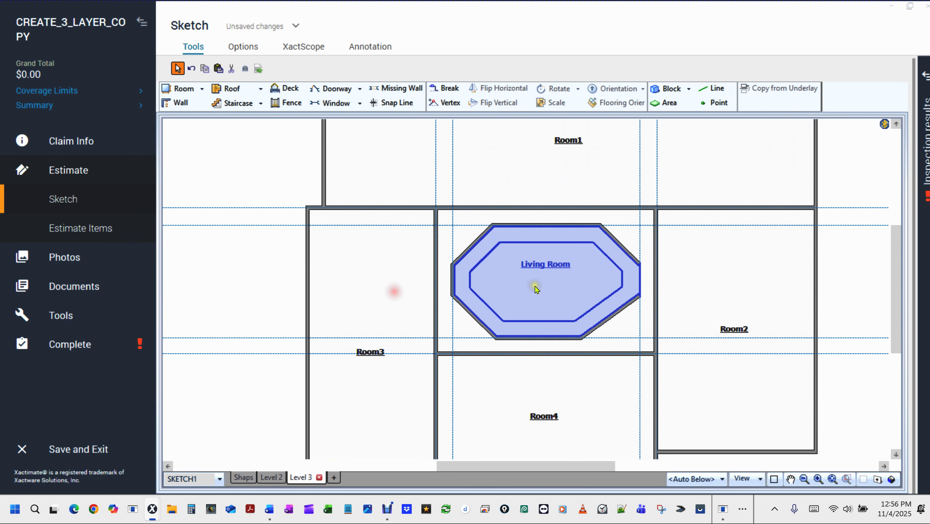
click(471, 246)
ctrl+click(451, 277)
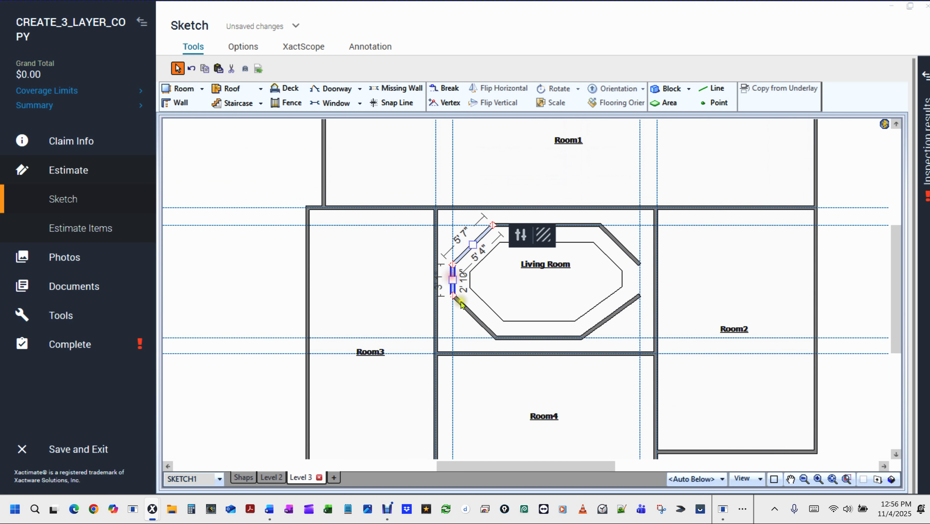
ctrl+click(472, 312)
ctrl+click(529, 337)
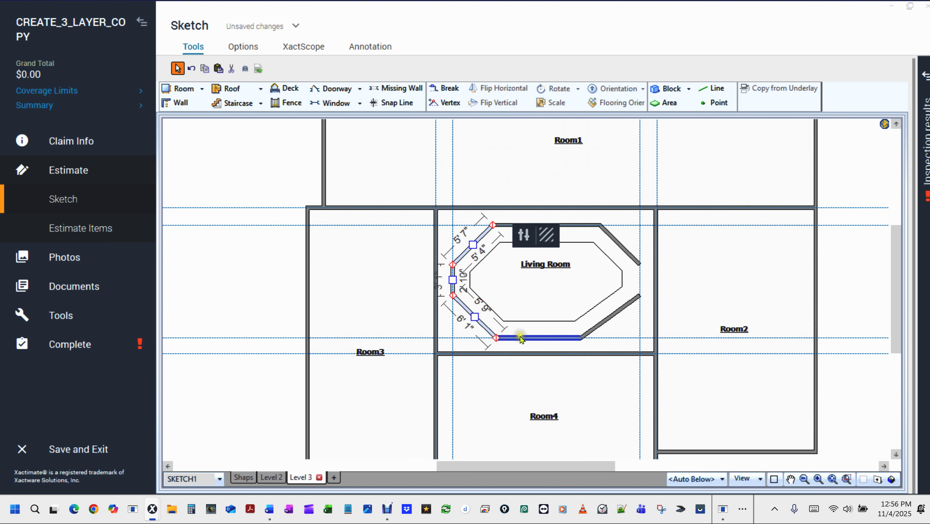
ctrl+click(603, 322)
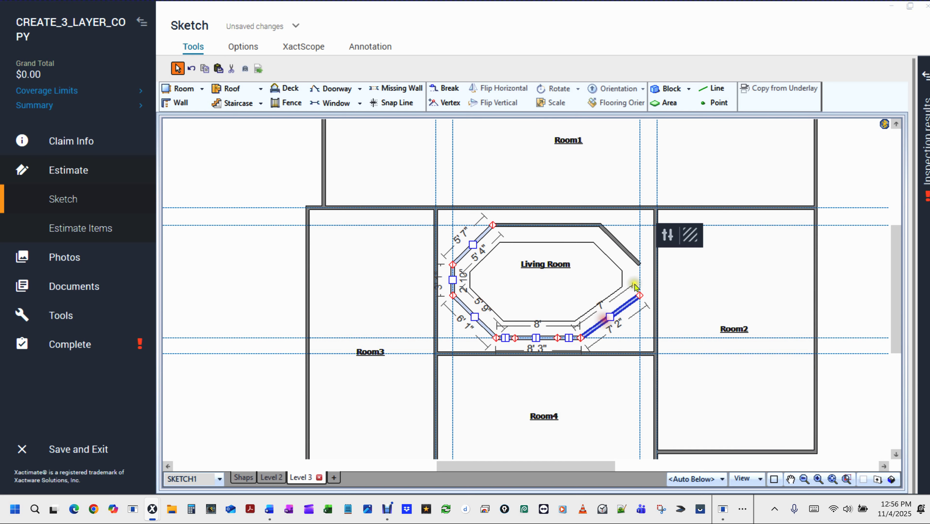
ctrl+click(624, 245)
ctrl+click(555, 225)
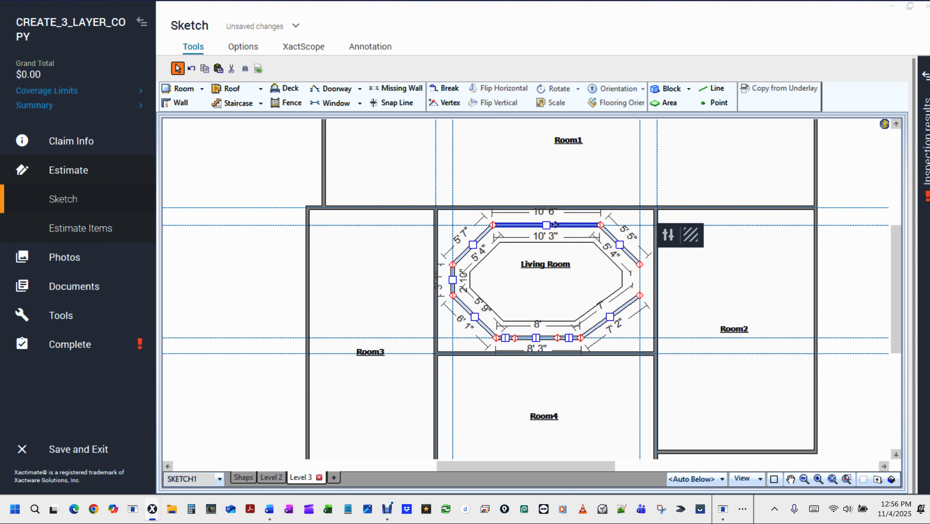
double_click(555, 224)
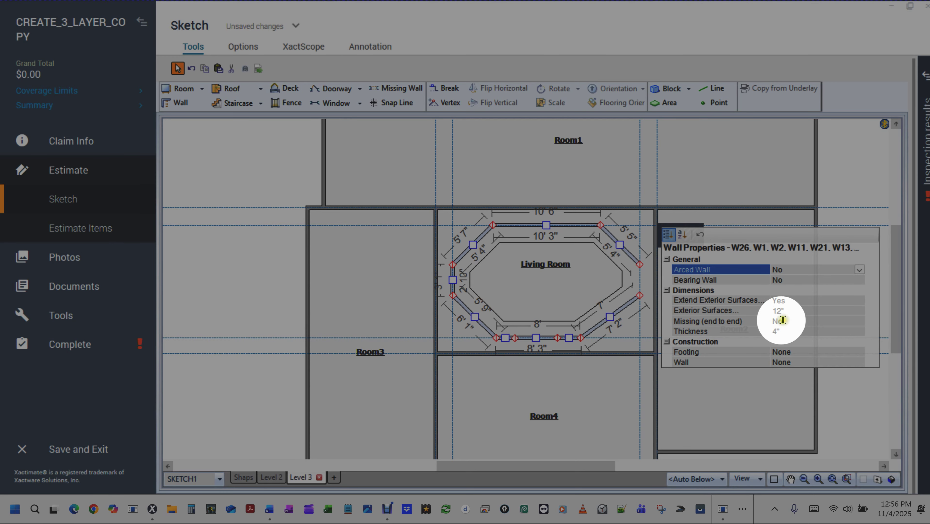
click(804, 325)
click(804, 326)
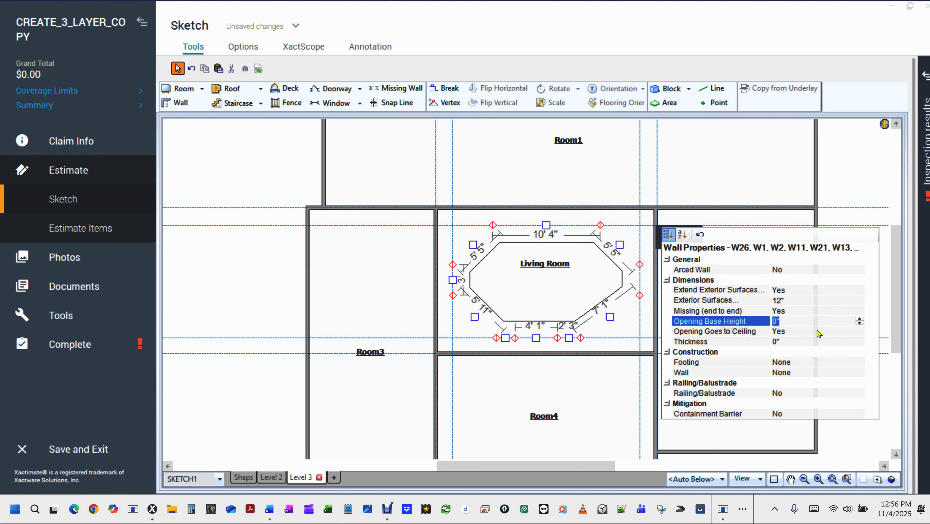
Set Opening Goes to Ceiling to No for the tray walls and give their openings a height of 9'
click(818, 332)
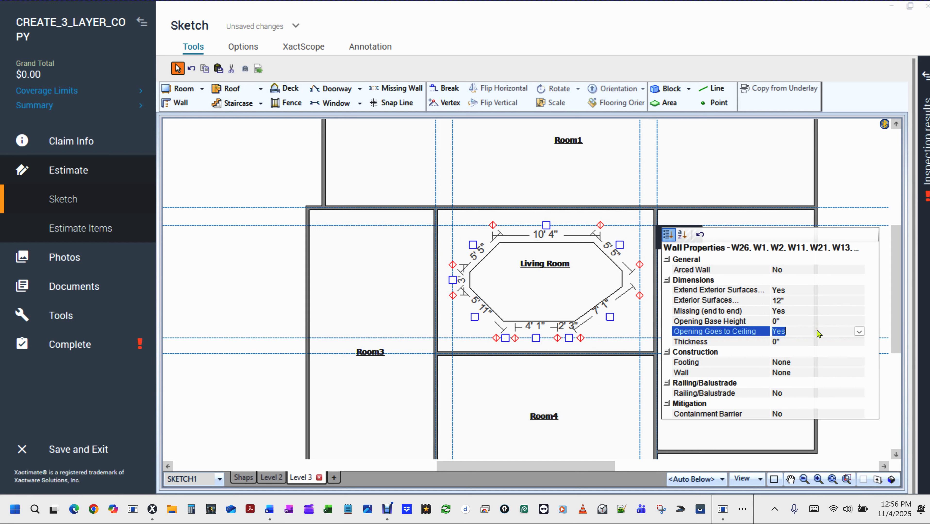
double_click(818, 333)
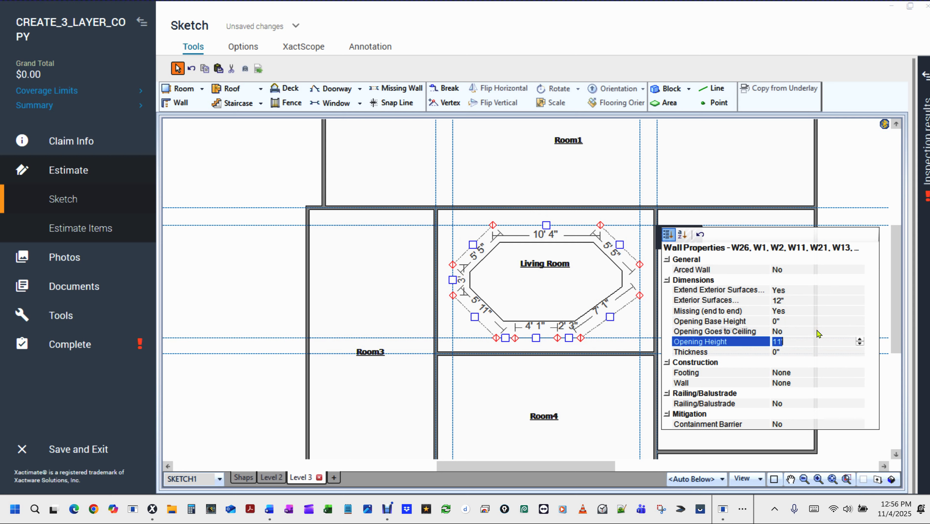
text(9)
click(244, 260)
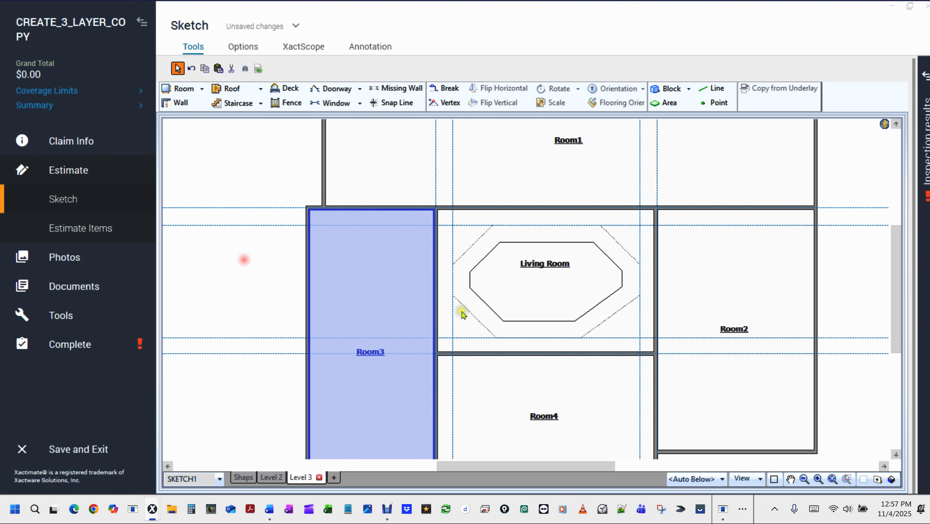
Delete all the rooms and snap lines from Level 3
mouse_move(539, 384)
mouse_down()
mouse_move(575, 312)
mouse_move(646, 217)
mouse_move(759, 221)
mouse_move(552, 340)
mouse_up()
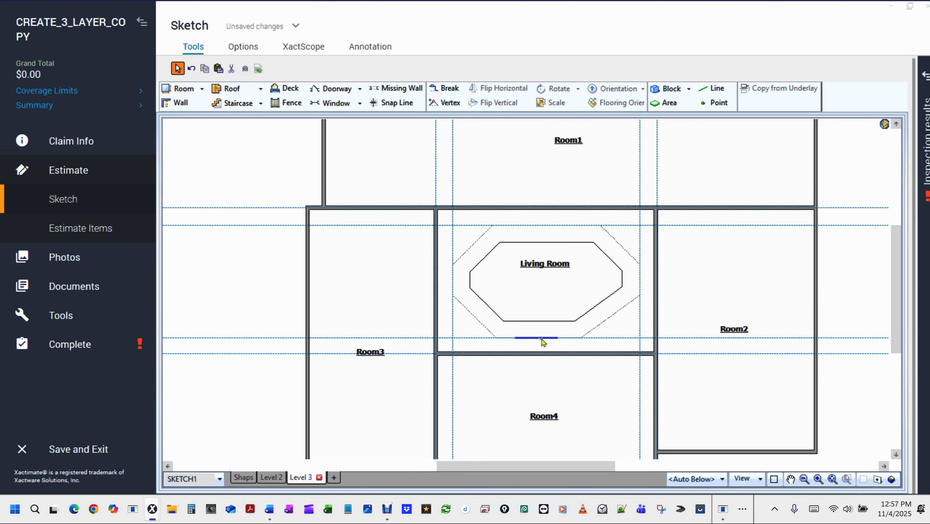
scroll(272, 282, down, 5)
click(553, 338)
drag(207, 172, 714, 462)
key(Delete)
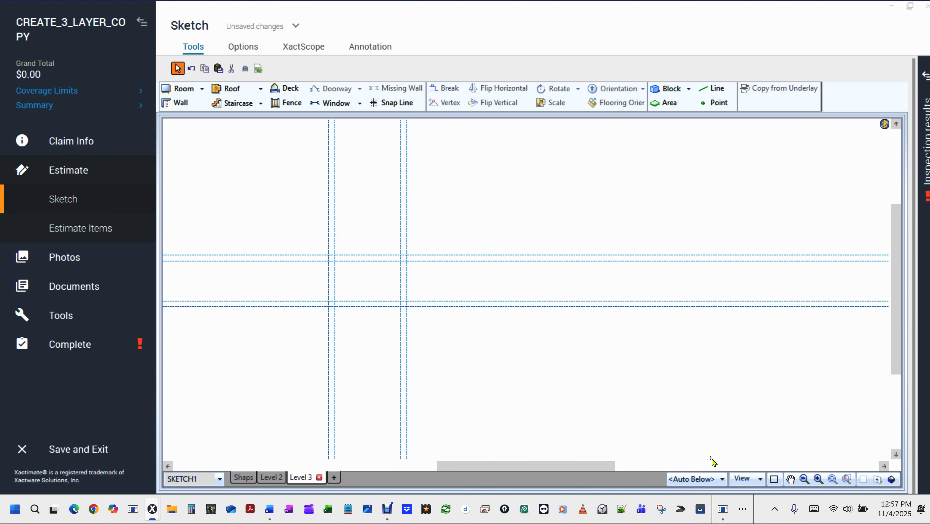
drag(294, 229, 520, 411)
key(Delete)
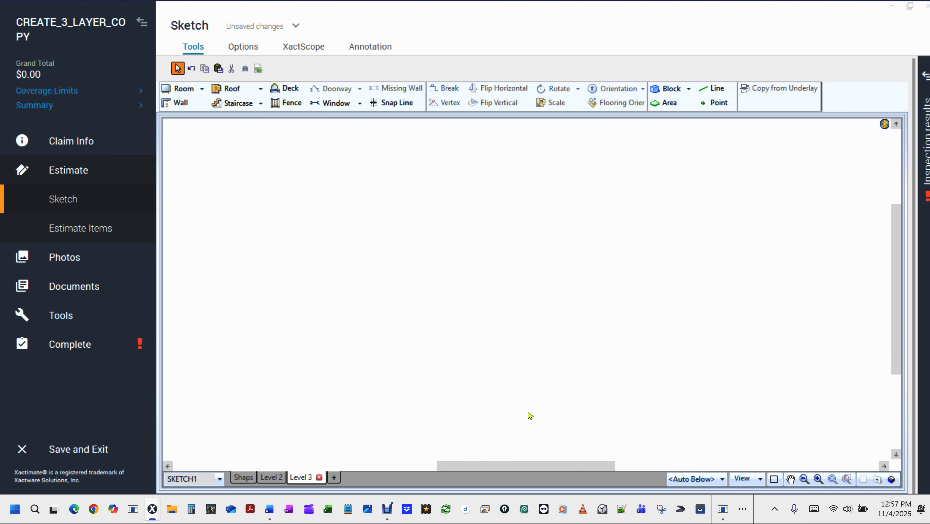
Remove the empty Level 3 from the sketch and open the Shaps level
click(319, 478)
click(576, 290)
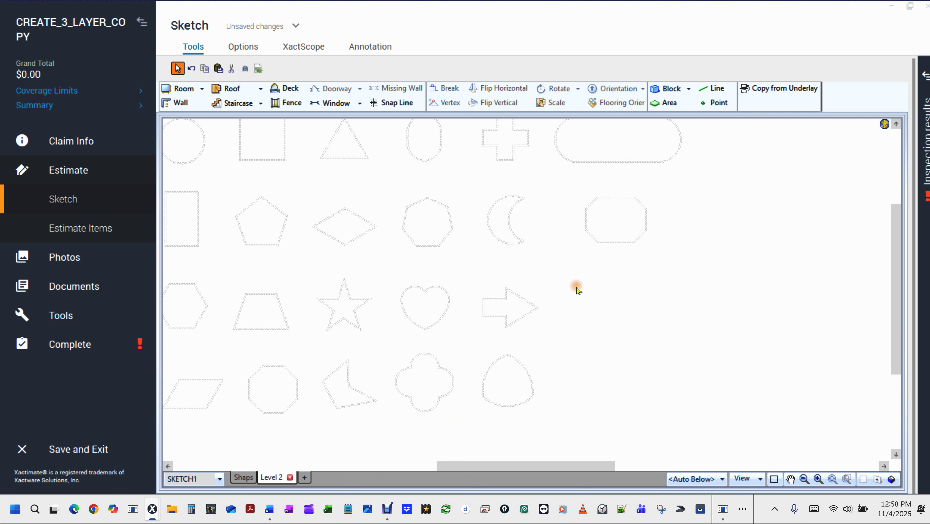
click(243, 477)
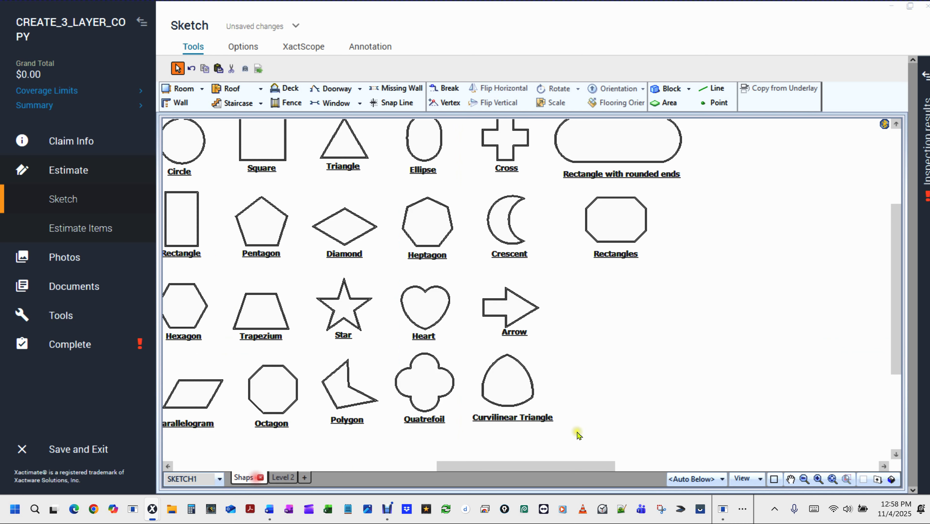
Look over the room shapes on the Shaps level and examine the wall dimensions of the Rectangle and Pentagon
scroll(624, 371, down, 3)
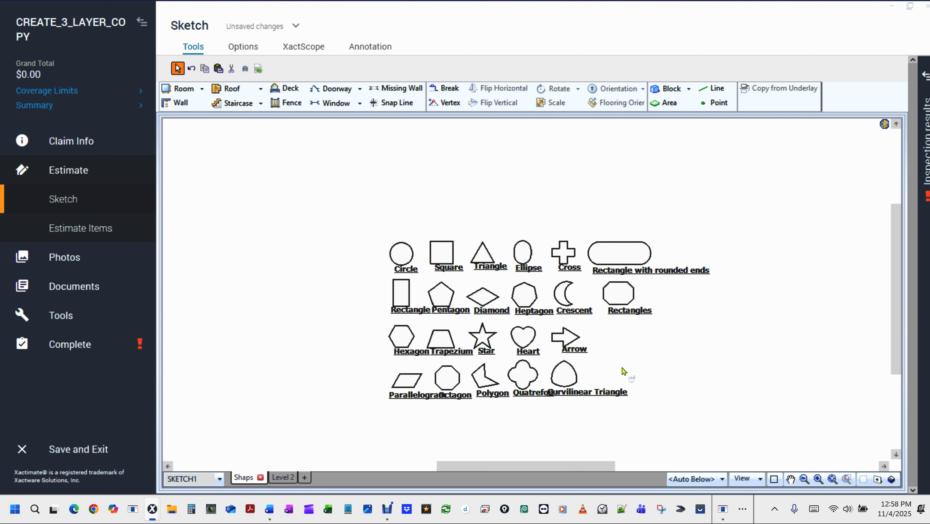
scroll(668, 361, up, 2)
mouse_move(593, 339)
mouse_down()
mouse_move(660, 332)
mouse_move(650, 328)
mouse_up()
scroll(649, 328, up, 1)
drag(642, 329, 673, 340)
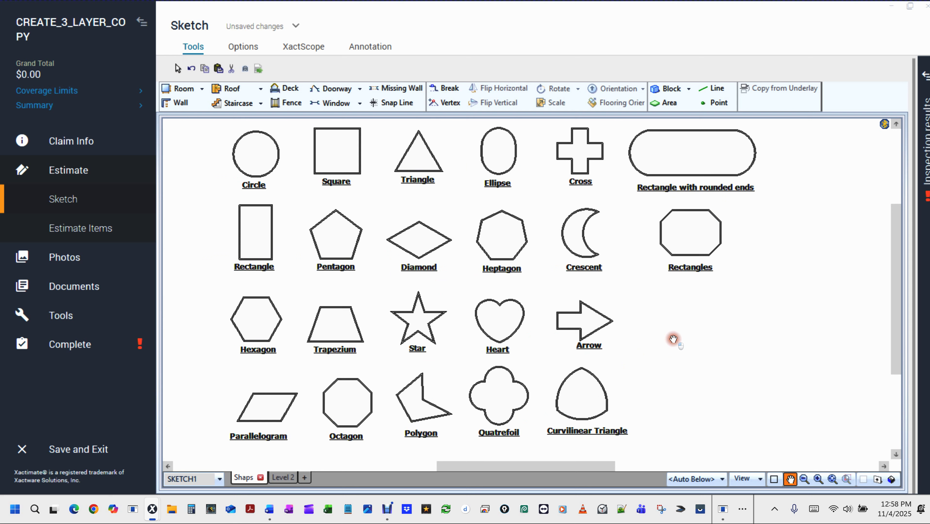
key(Escape)
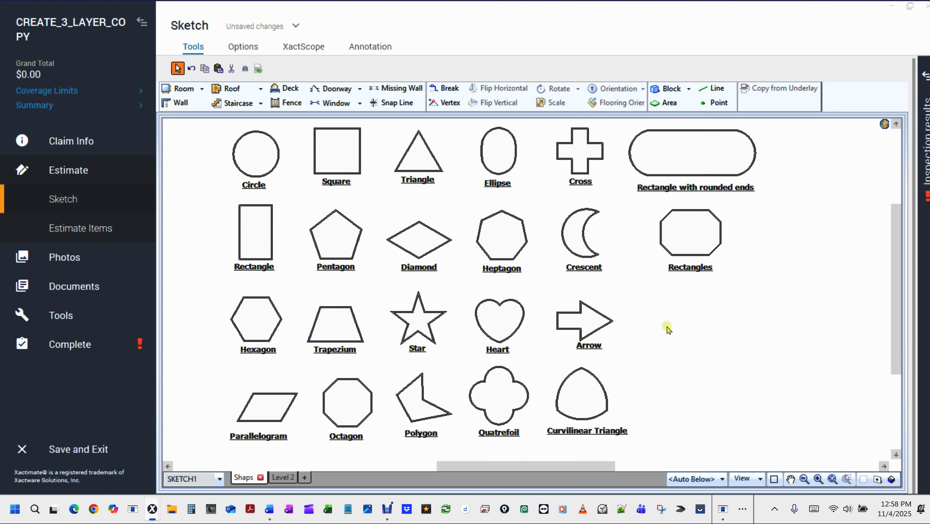
click(253, 231)
scroll(252, 231, up, 3)
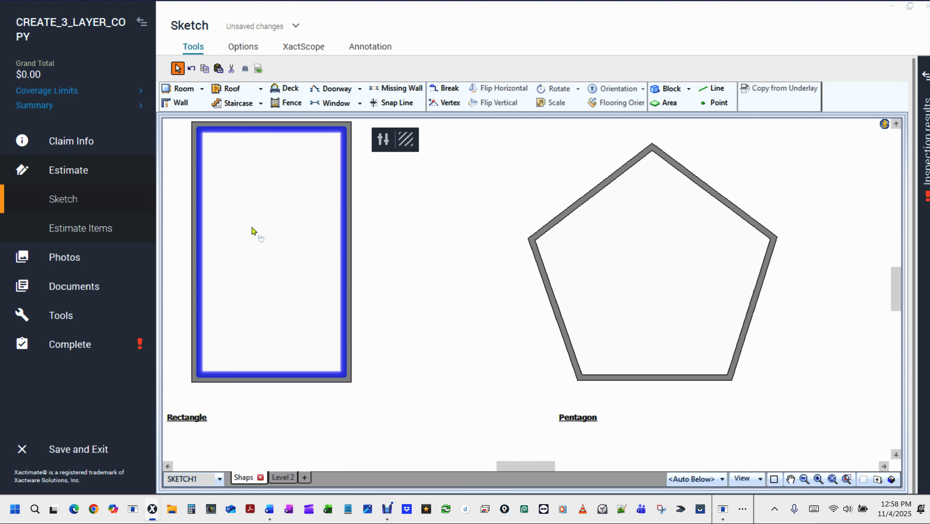
click(252, 231)
scroll(256, 232, down, 3)
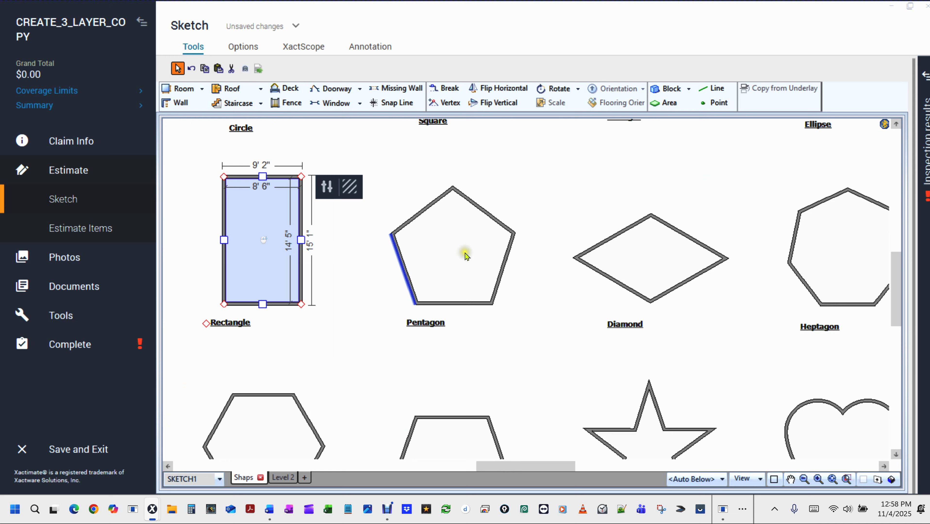
click(462, 251)
scroll(461, 249, up, 3)
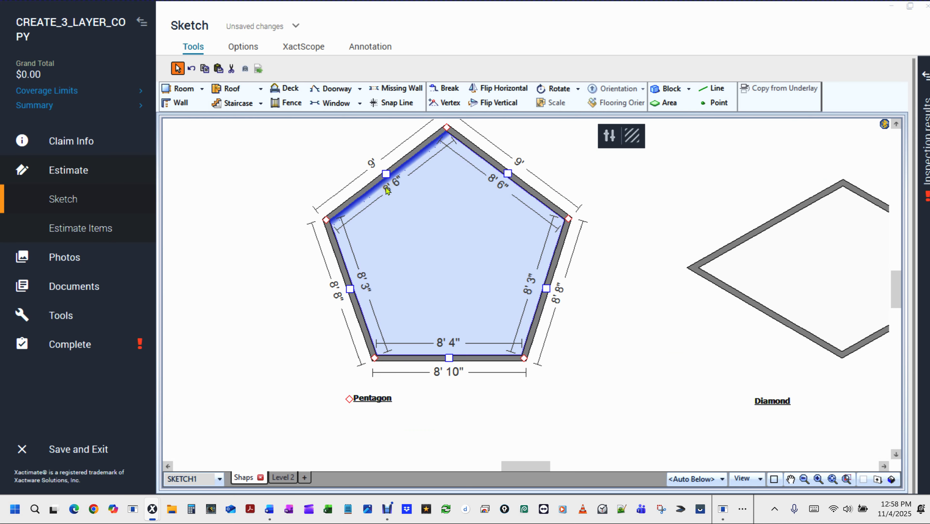
Examine the wall dimensions of the Diamond and Heptagon rooms
scroll(490, 183, down, 3)
click(631, 215)
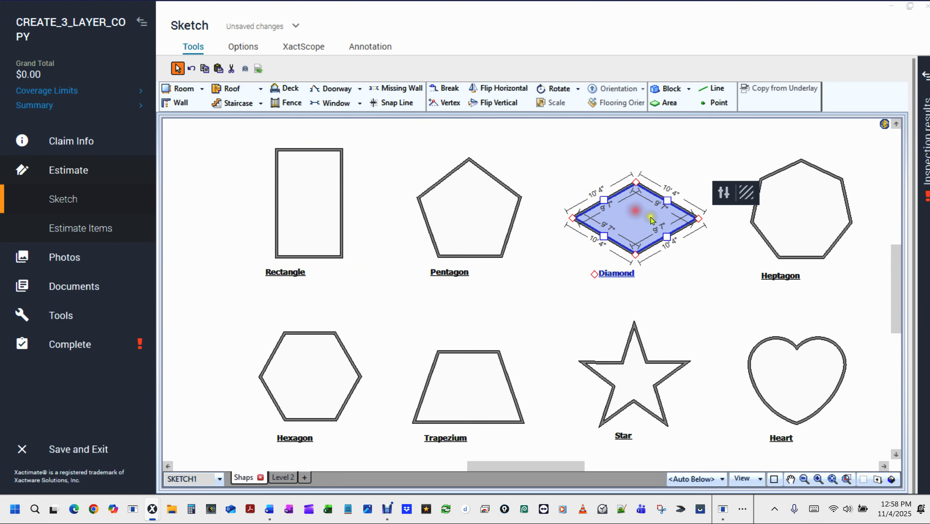
scroll(632, 216, up, 3)
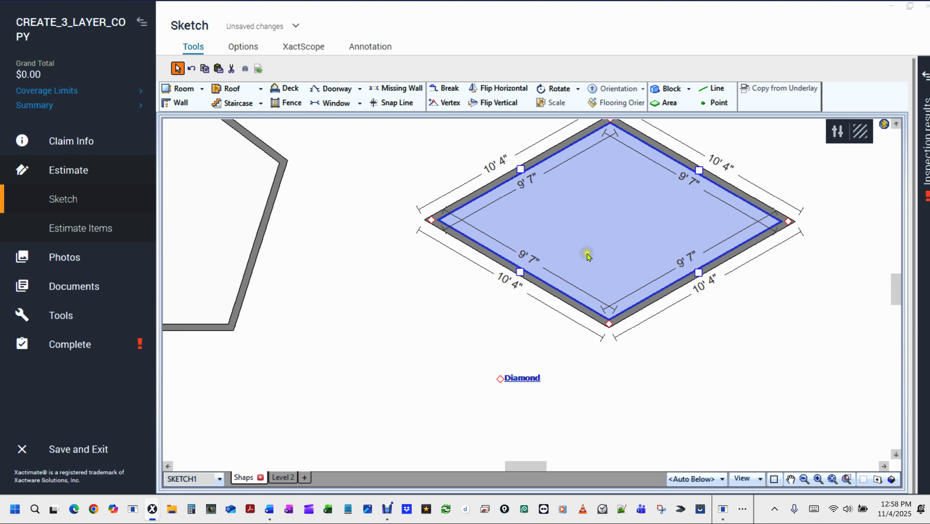
scroll(595, 229, down, 3)
click(701, 231)
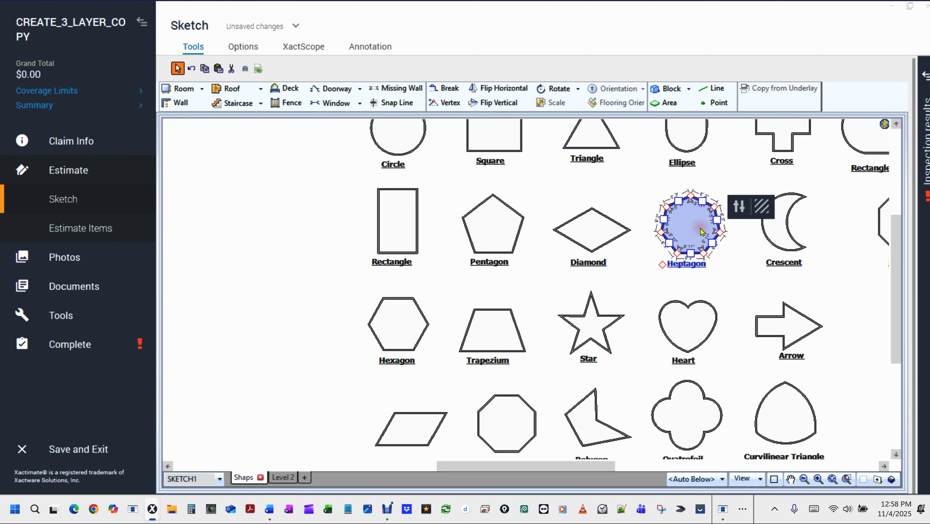
scroll(701, 231, up, 3)
scroll(701, 231, down, 3)
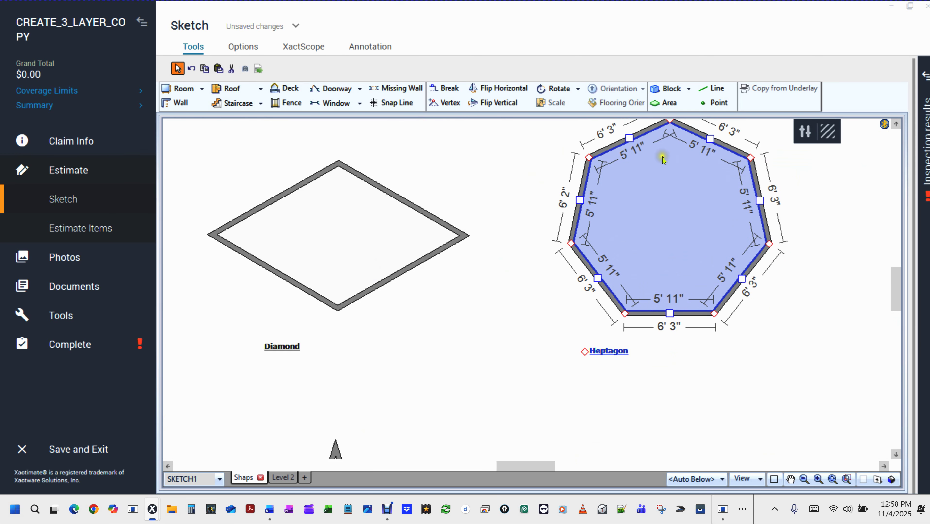
scroll(537, 257, down, 3)
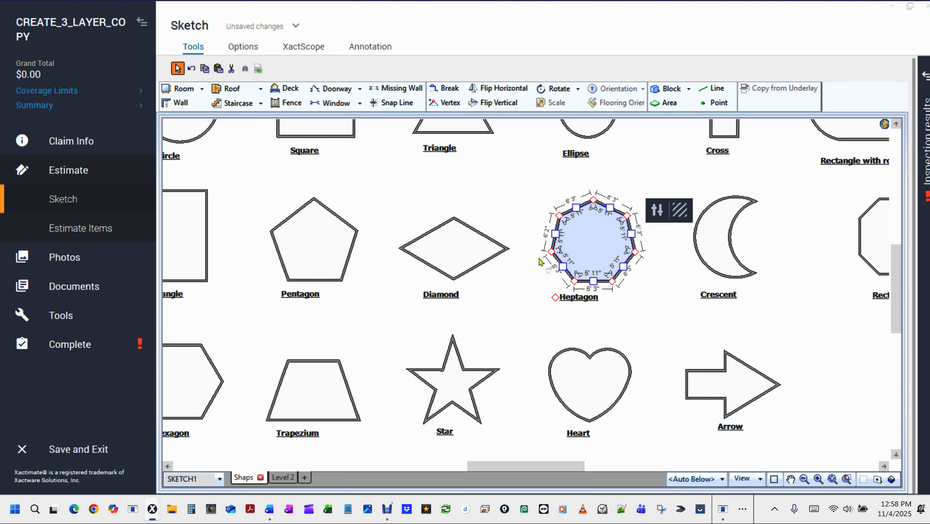
Examine the dimensions of the Rectangle with rounded ends and the Cross
click(740, 192)
scroll(759, 171, up, 3)
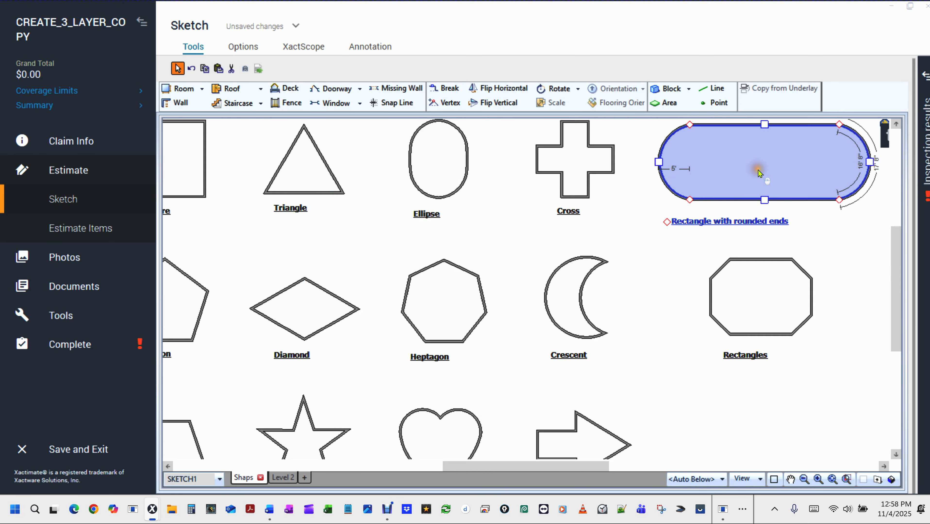
drag(759, 173, 564, 276)
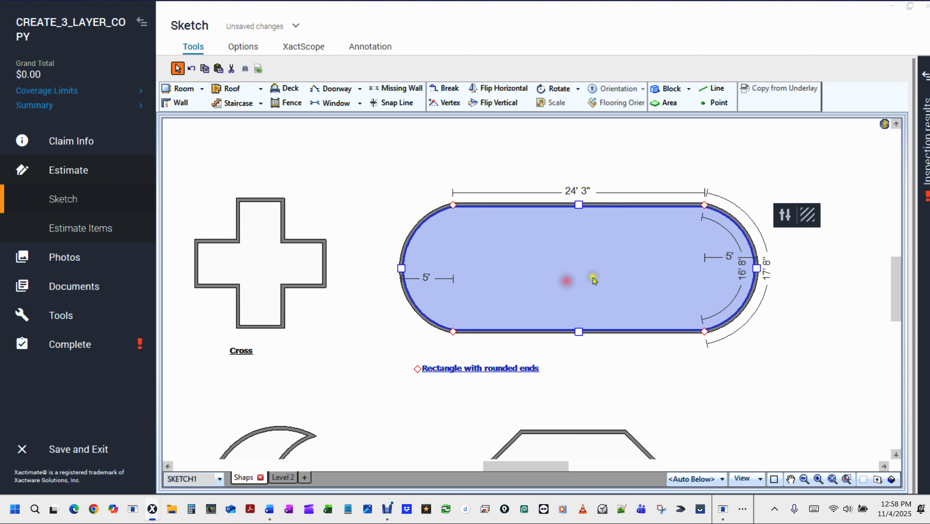
click(325, 349)
click(237, 272)
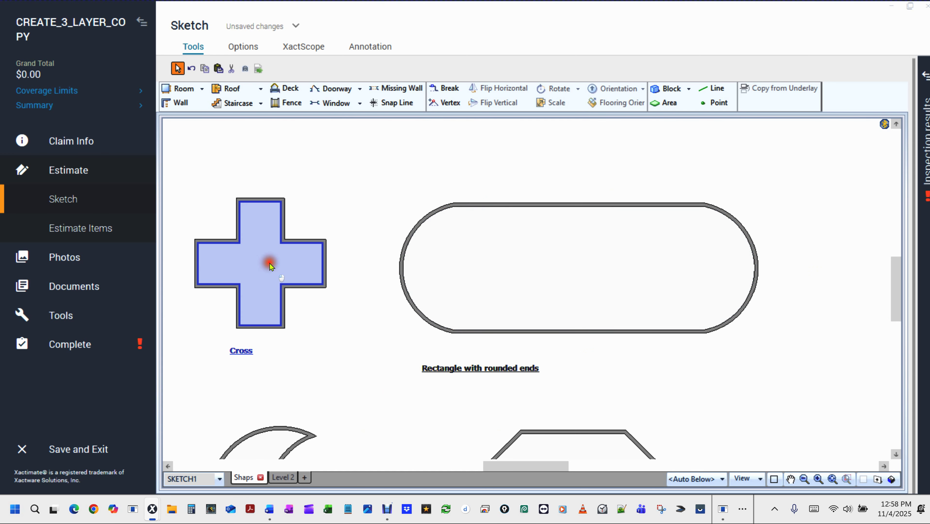
scroll(268, 266, up, 3)
scroll(390, 372, down, 6)
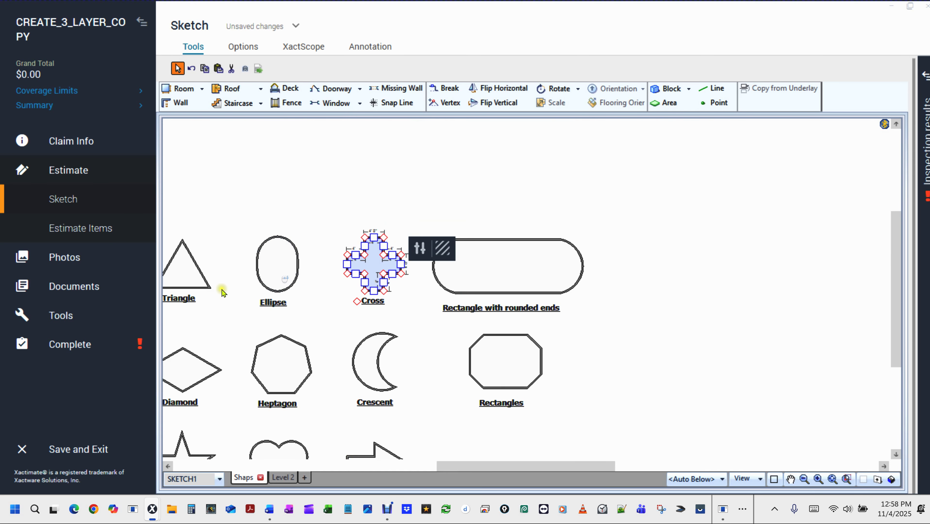
Draw a window along the lower-right arc of the Circle room's wall
drag(313, 307, 599, 269)
click(275, 230)
scroll(304, 238, up, 3)
click(356, 298)
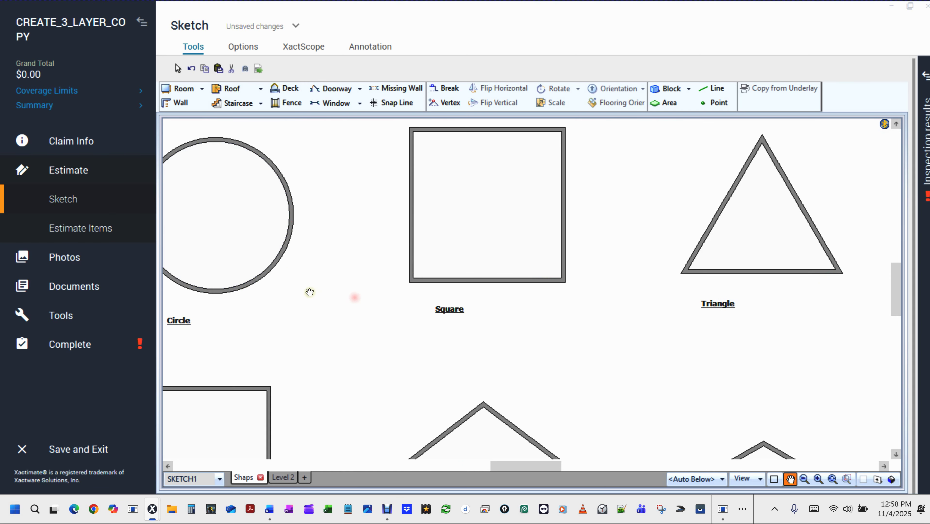
drag(307, 291, 446, 286)
click(357, 222)
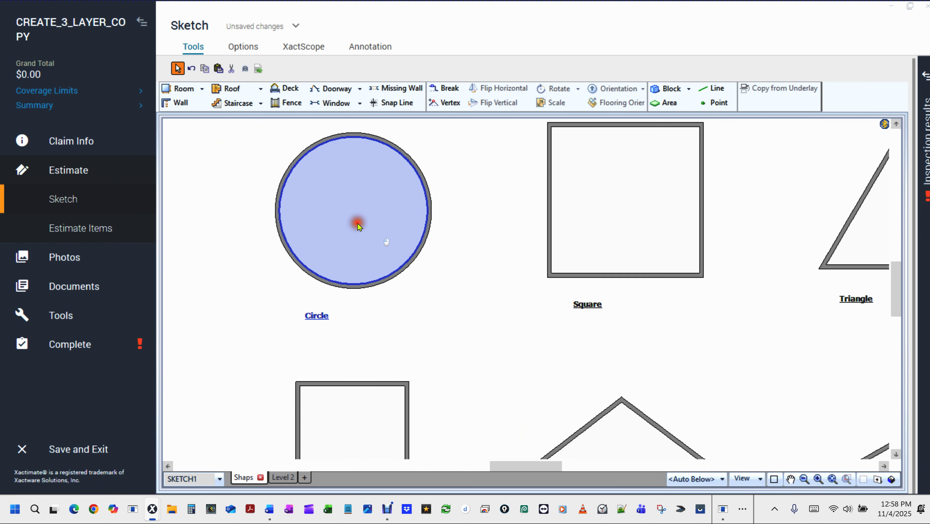
click(477, 305)
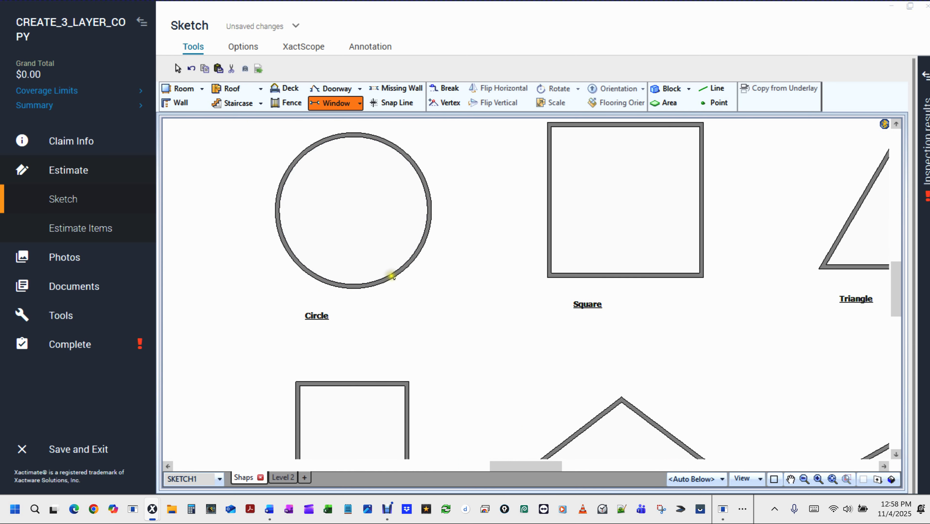
click(426, 231)
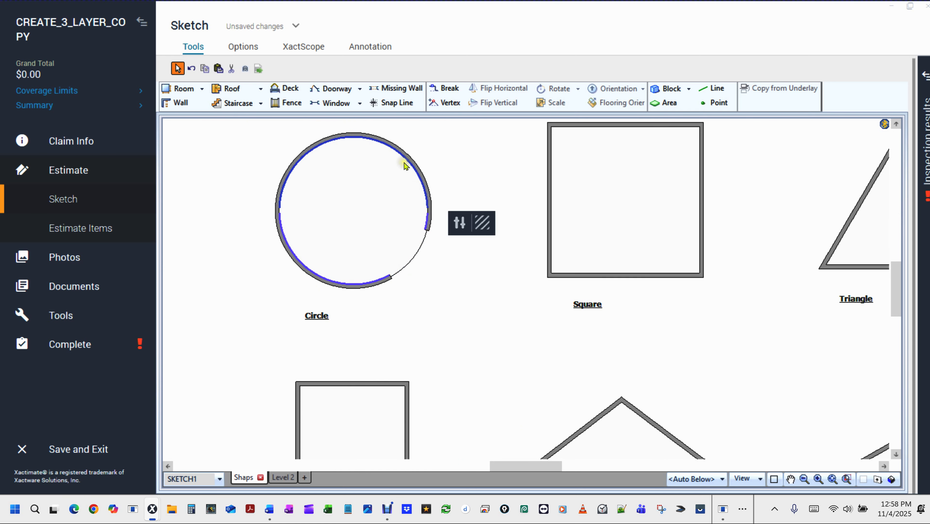
Draw a doorway about 4' wide along the upper-right arc of the Circle room's wall and open the 3D view
click(403, 141)
key(d)
drag(396, 146, 425, 185)
key(F8)
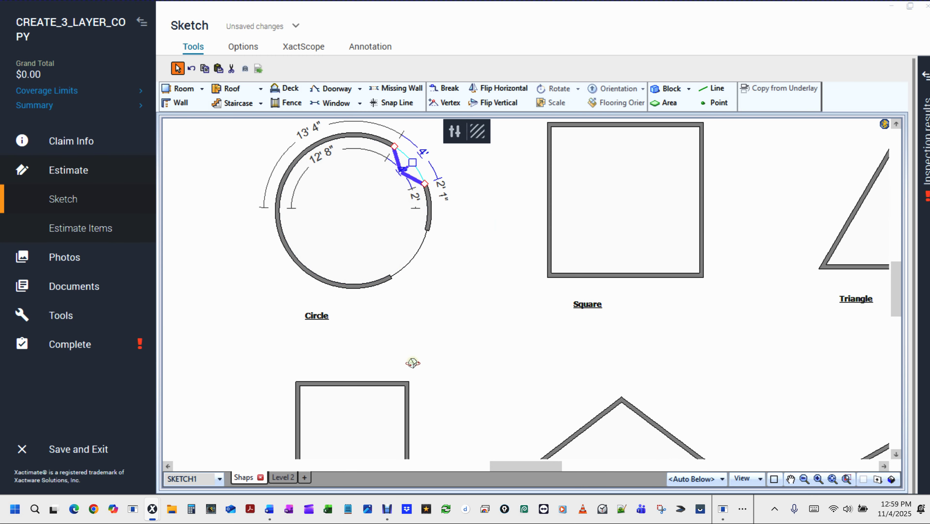
Inspect the Circle room's openings in 3D, return to the plan, and delete the doorway and window from its wall
drag(445, 342, 426, 239)
key(F8)
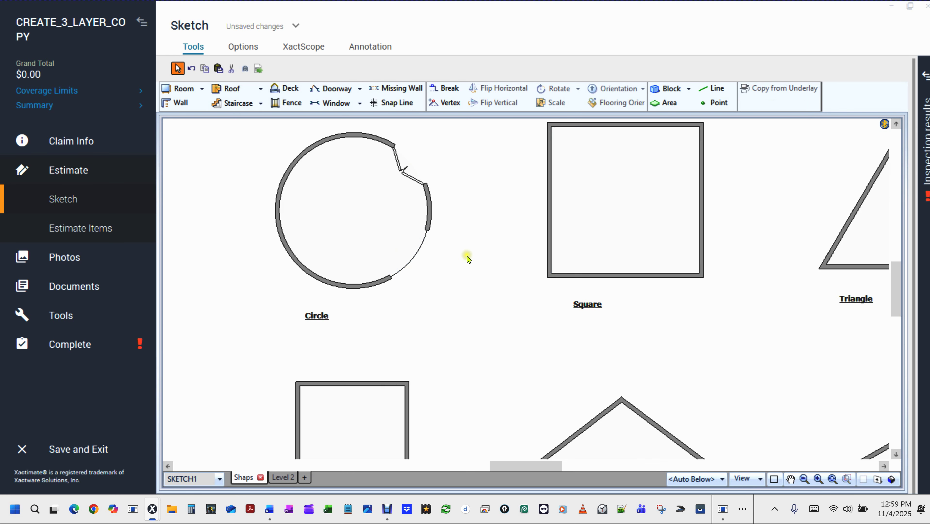
click(406, 173)
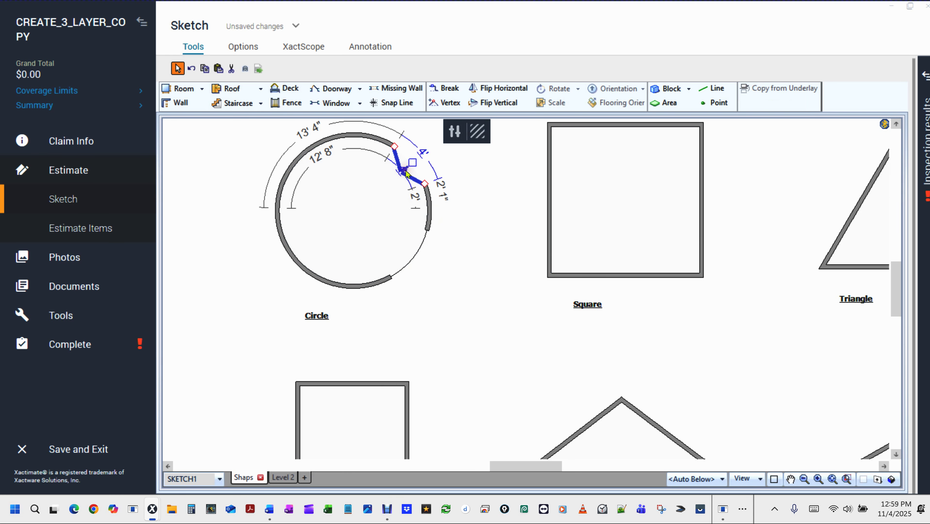
key(Delete)
click(414, 257)
click(457, 276)
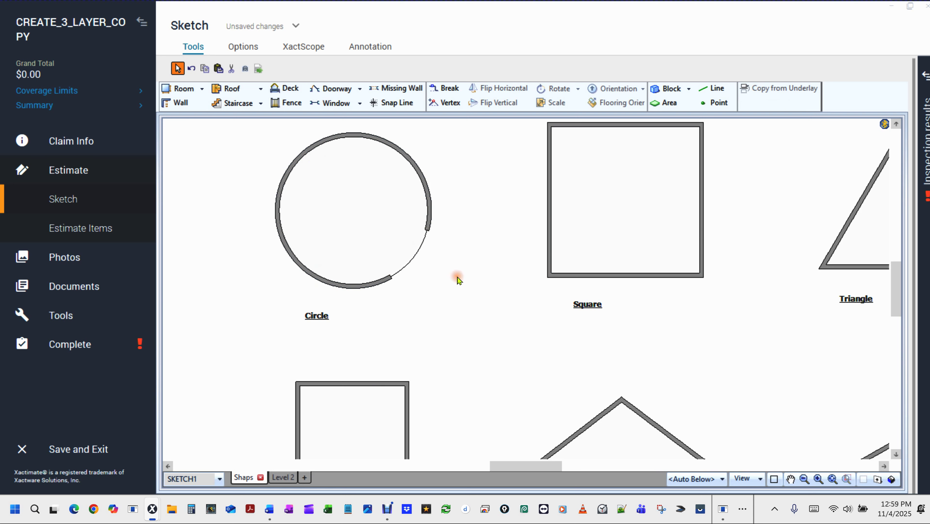
click(412, 260)
click(451, 287)
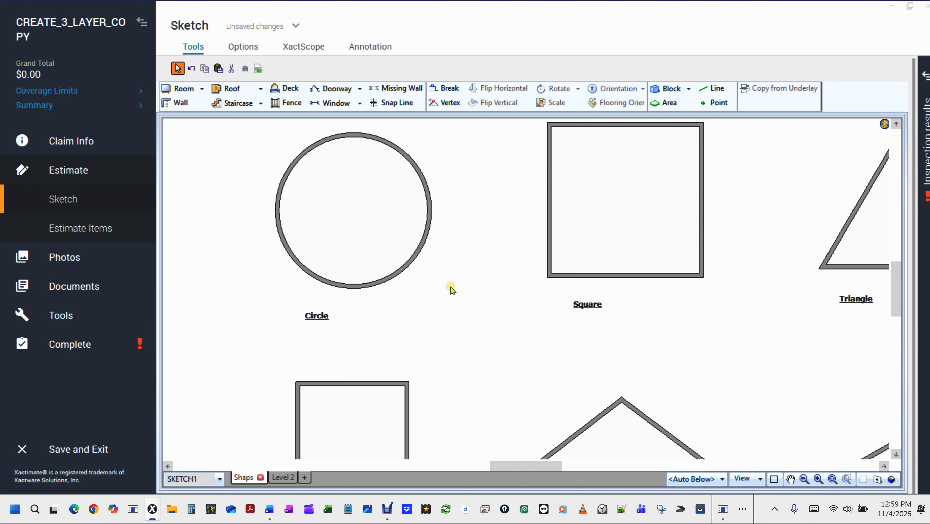
Examine the Heart room's shape and wall dimensions
scroll(455, 293, down, 3)
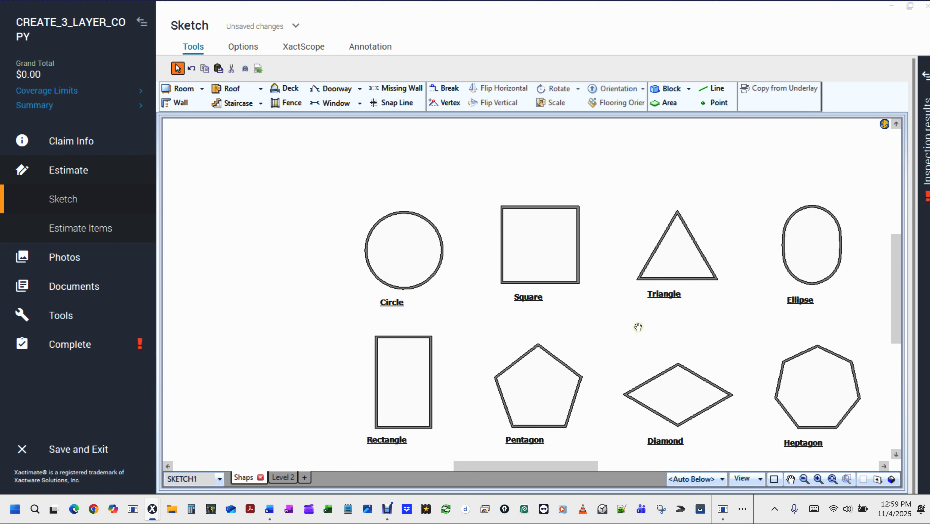
scroll(605, 321, down, 3)
click(790, 480)
scroll(770, 398, down, 1)
drag(778, 402, 683, 353)
click(816, 413)
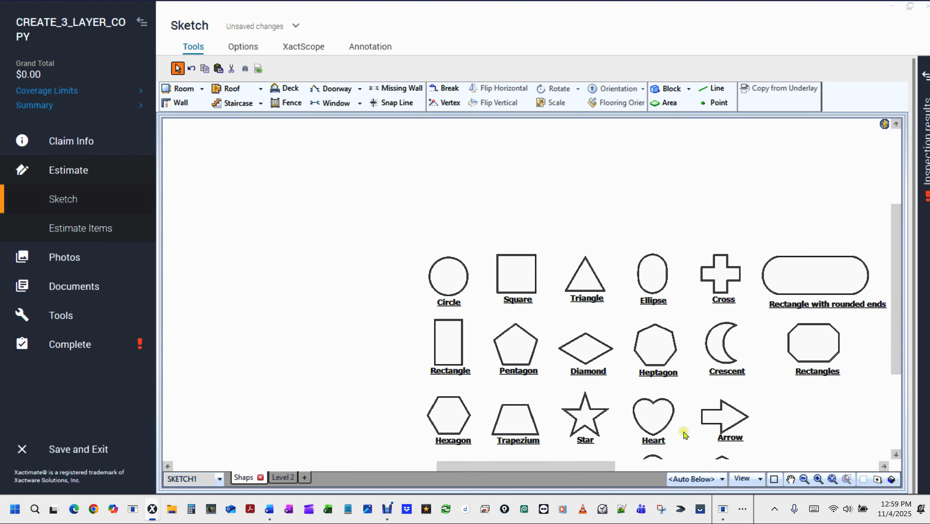
scroll(589, 389, up, 4)
click(592, 388)
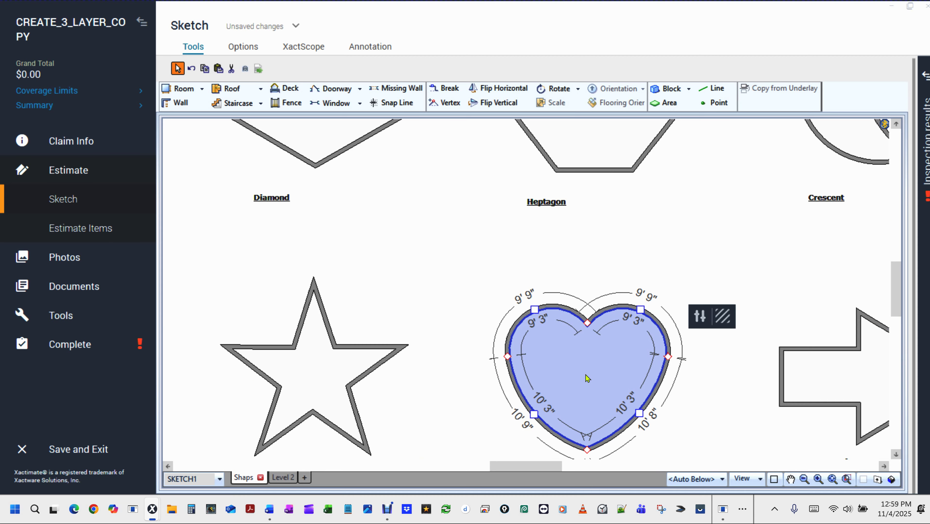
key(F3)
mouse_move(677, 411)
mouse_down()
mouse_move(633, 384)
mouse_move(550, 280)
mouse_up()
key(F3)
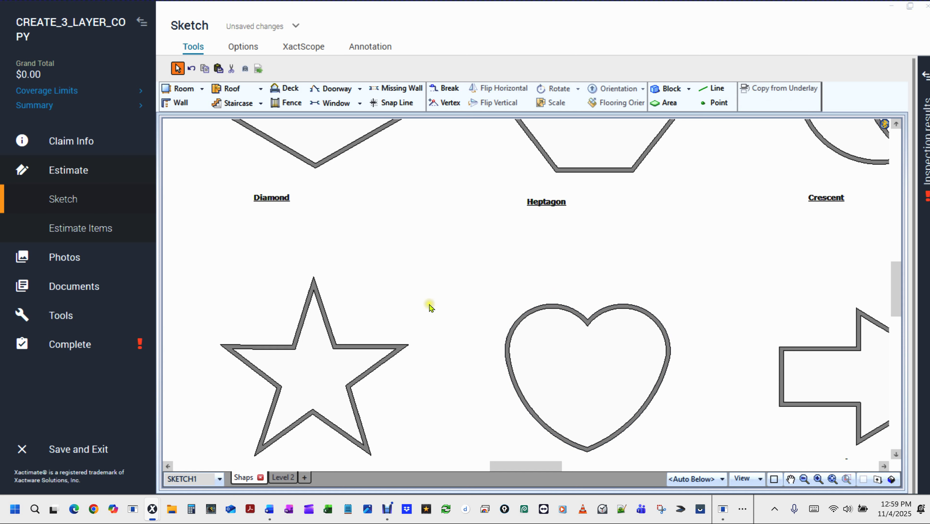
Copy the Heart room and place a new 12' by 12' room in the empty area west of the shapes
scroll(431, 308, down, 3)
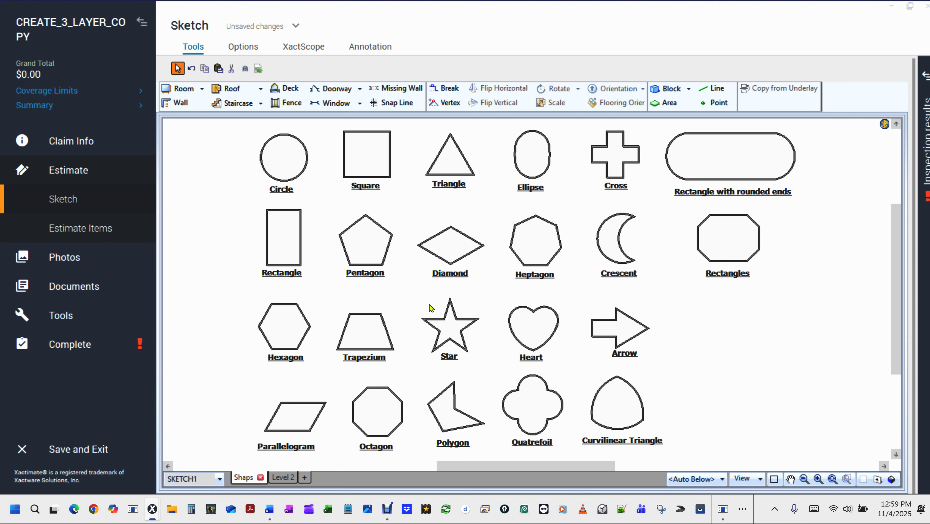
click(535, 327)
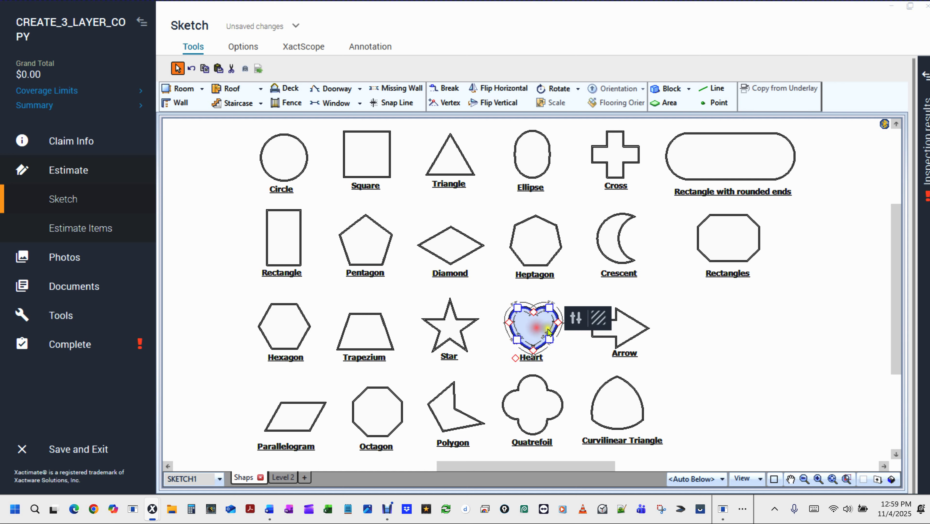
click(693, 346)
drag(694, 345, 822, 344)
drag(252, 277, 440, 308)
key(r)
click(277, 235)
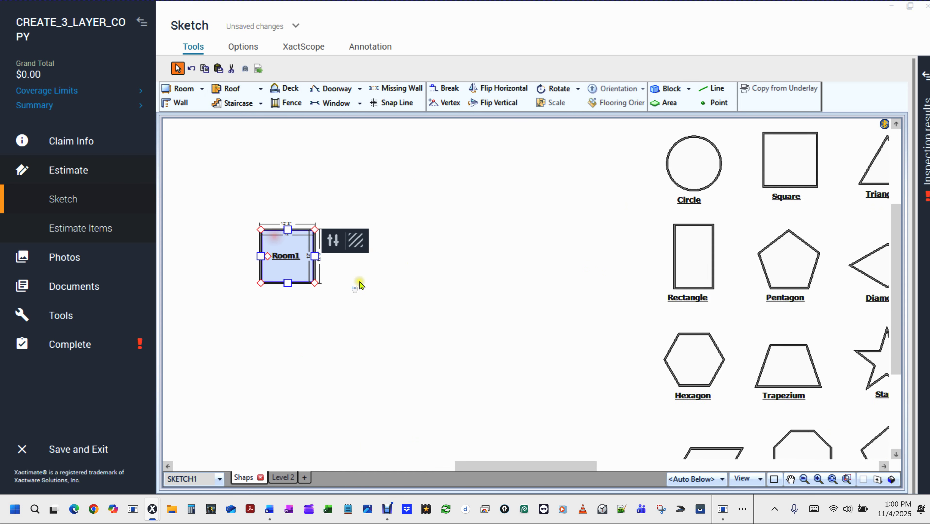
scroll(338, 286, up, 3)
drag(338, 286, 529, 307)
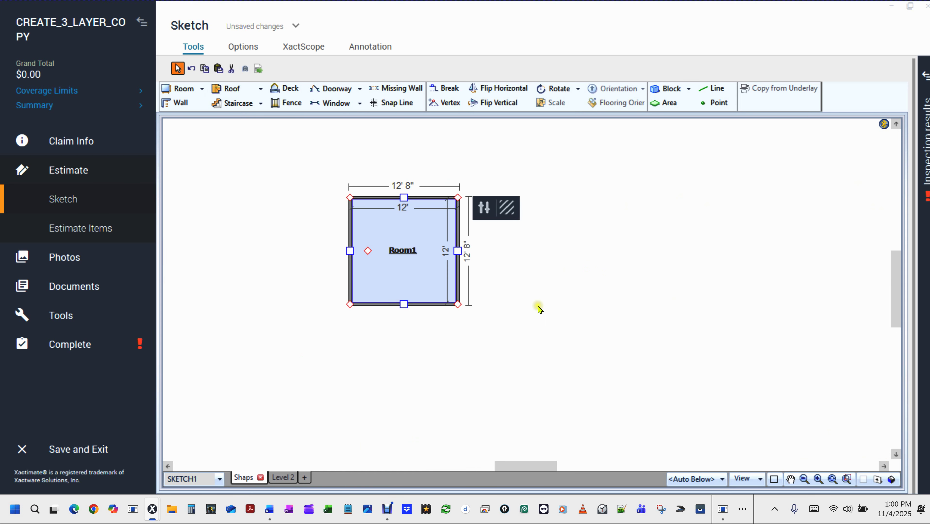
Paste the copied Heart room just east of Room1
key(v)
key(ctrl+v)
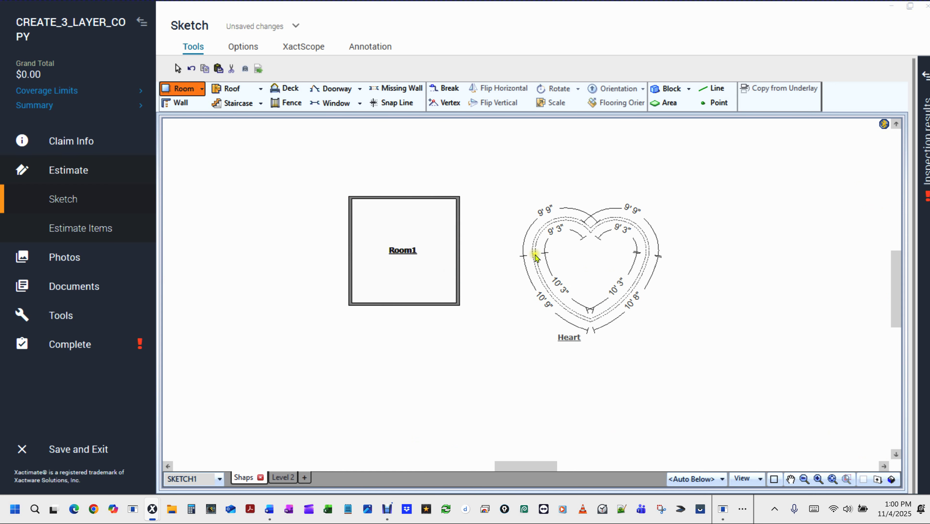
click(536, 254)
click(799, 312)
Move the corner between the Heart copy's two western arcs inward toward the middle of the room
click(550, 266)
click(535, 255)
drag(535, 255, 560, 264)
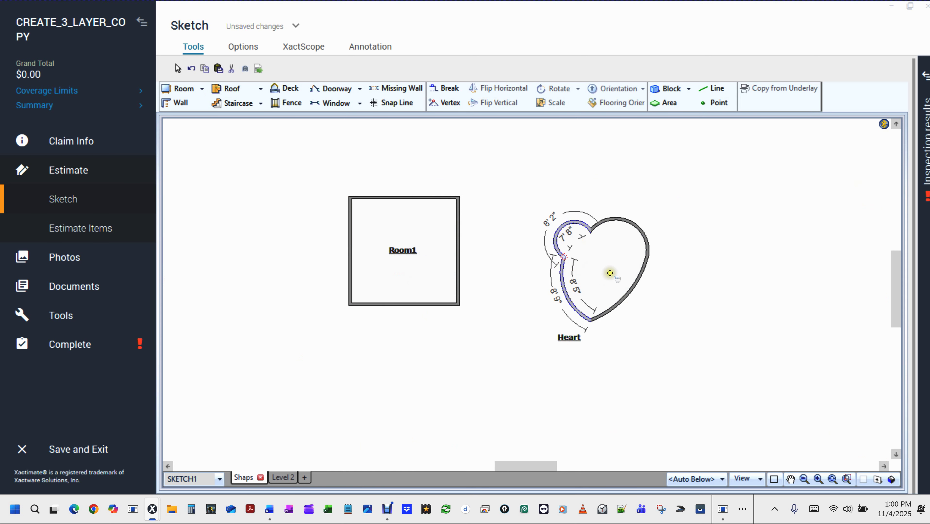
Set Arced Wall to No for the Heart copy's upper western wall
scroll(608, 272, up, 3)
click(481, 217)
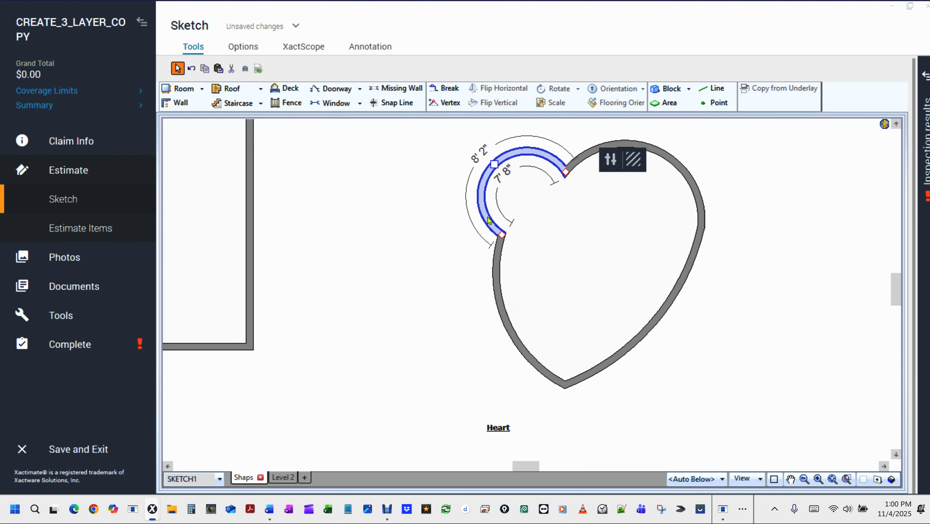
key(F11)
click(691, 181)
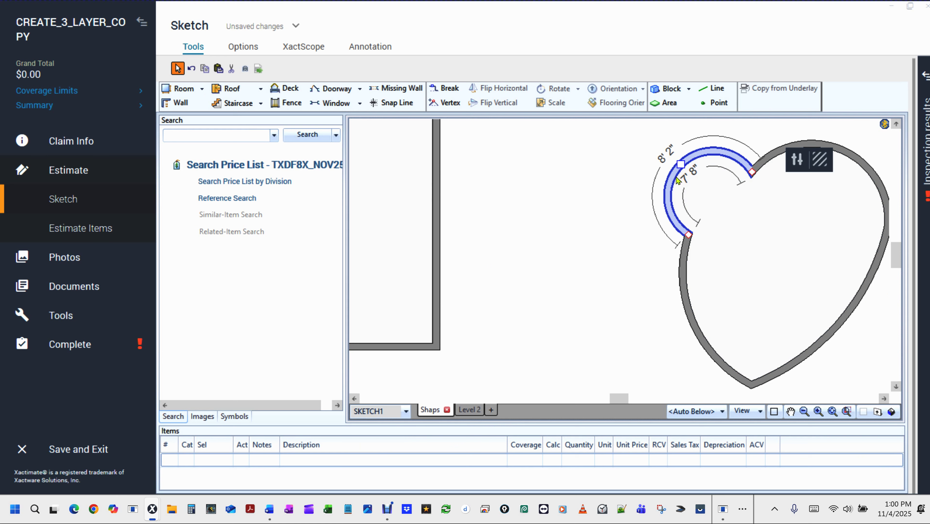
double_click(670, 189)
click(844, 204)
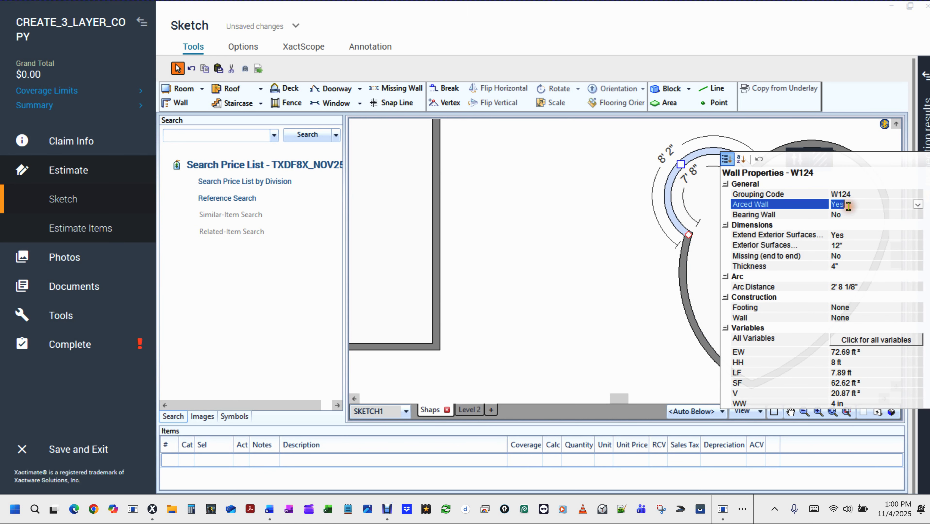
text(No)
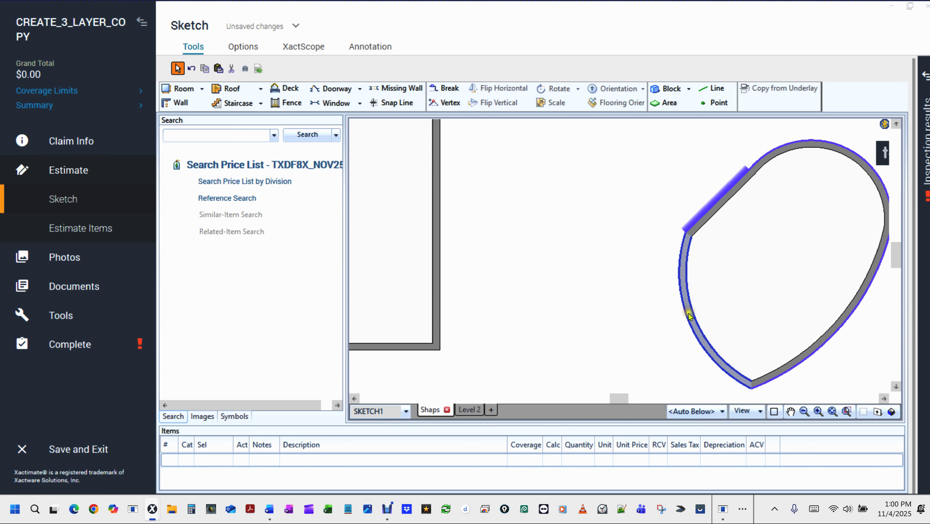
Set Arced Wall to No for the Heart copy's lower western wall
click(689, 312)
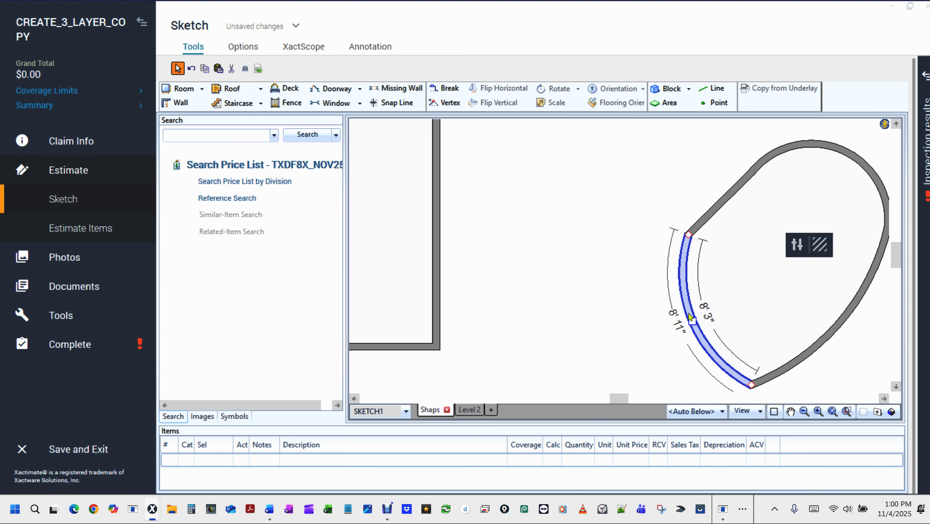
double_click(690, 316)
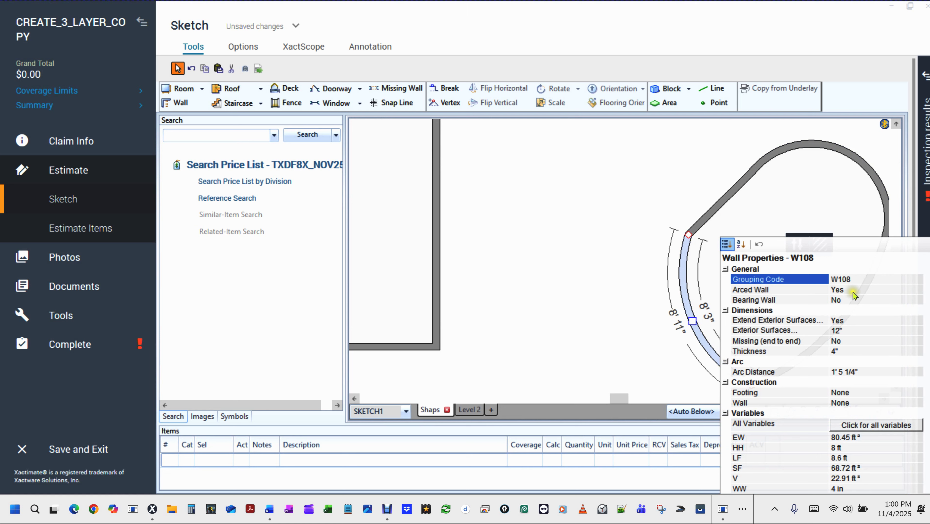
click(841, 288)
text(No)
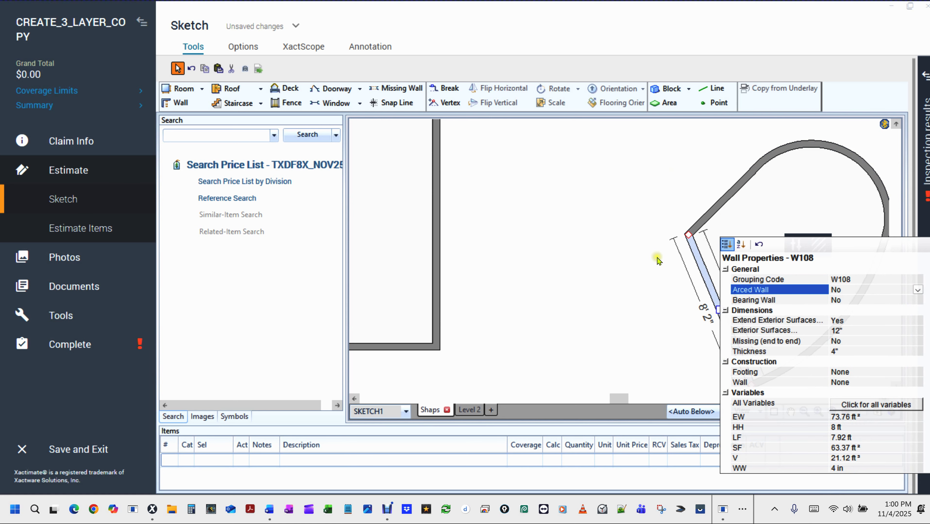
Move the corner between the two straightened Heart walls inward so they line up as one vertical wall
click(701, 258)
drag(685, 235, 760, 232)
scroll(789, 234, down, 3)
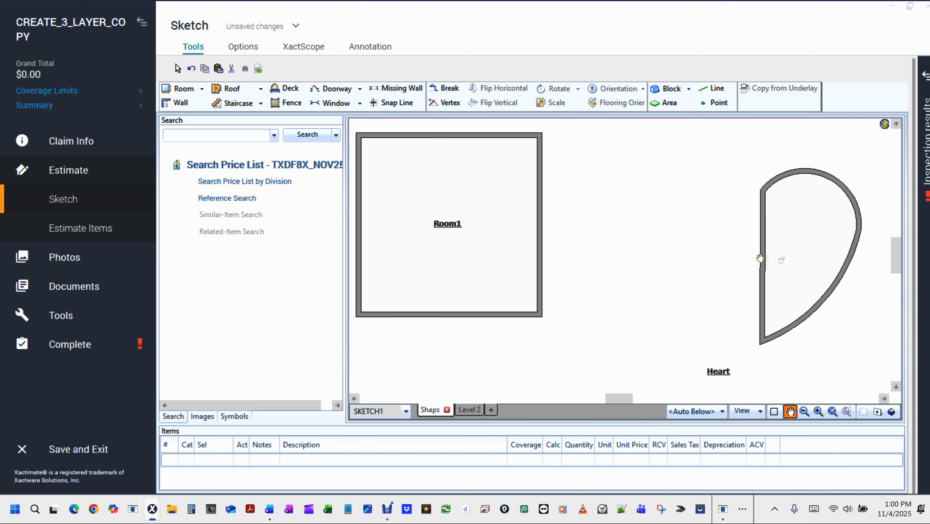
scroll(775, 283, up, 4)
drag(782, 263, 601, 249)
scroll(526, 251, down, 3)
key(Escape)
click(701, 229)
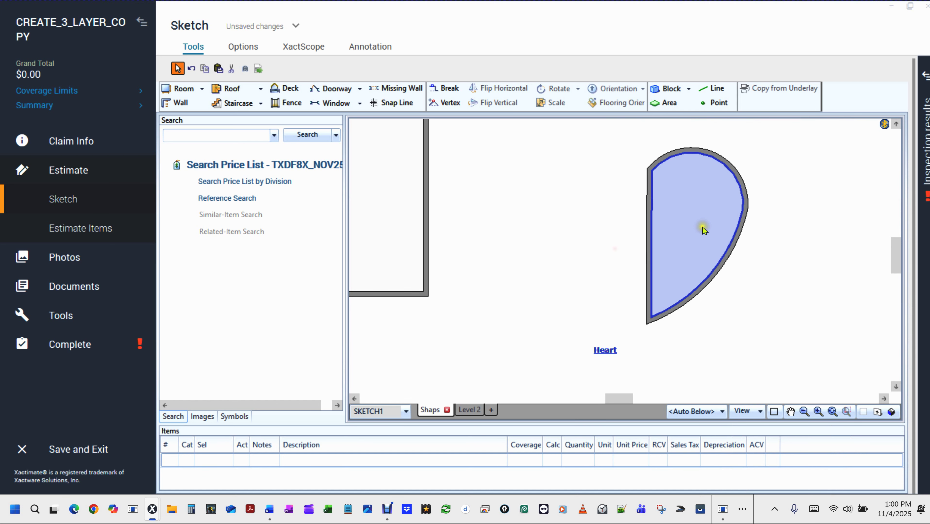
scroll(700, 231, down, 2)
drag(673, 235, 614, 222)
key(ctrl+z)
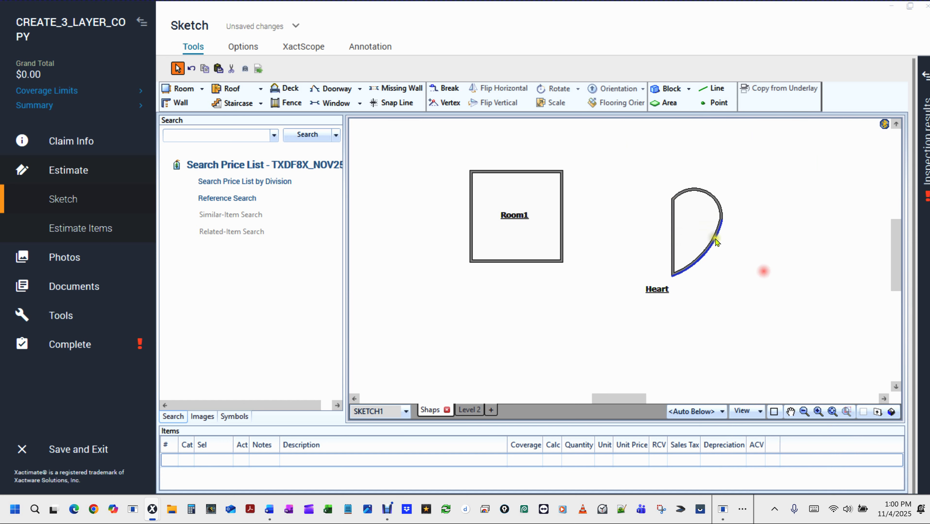
Review the room properties of the reshaped Heart copy
click(699, 235)
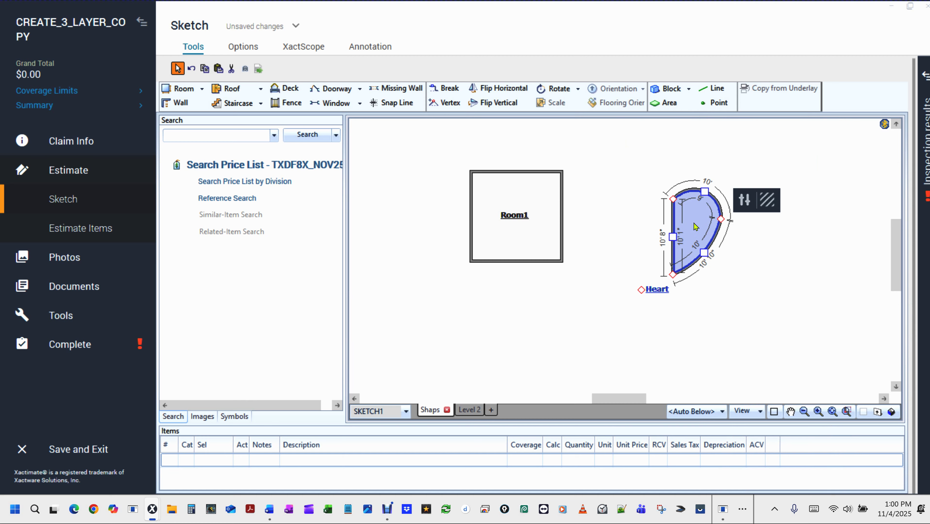
double_click(695, 226)
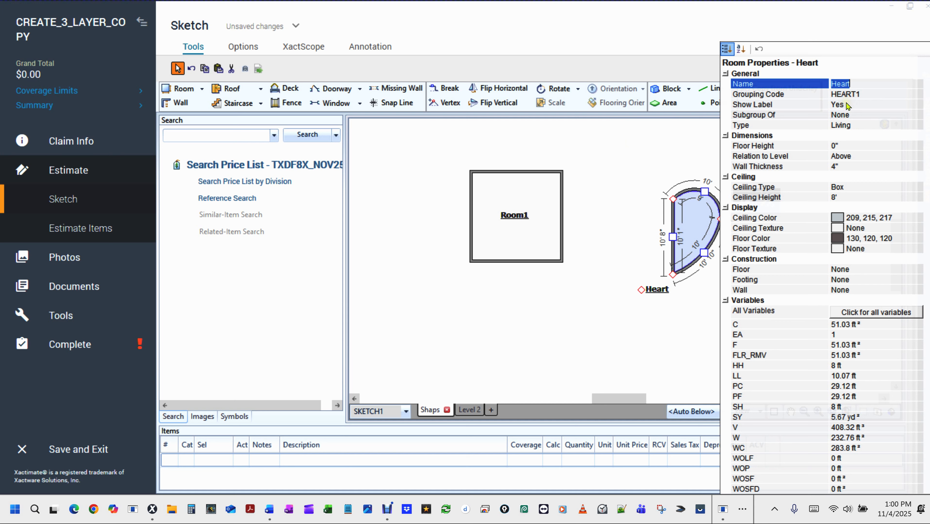
click(641, 157)
Try twice to move the Heart copy against Room1's east wall, undoing each move
click(649, 290)
drag(650, 291, 528, 268)
key(ctrl+z)
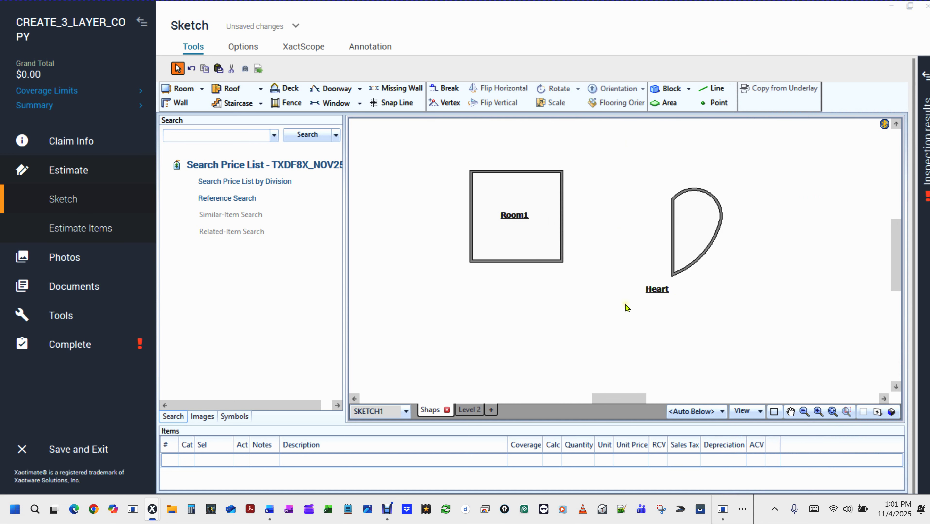
click(659, 289)
drag(648, 295, 532, 263)
key(ctrl+z)
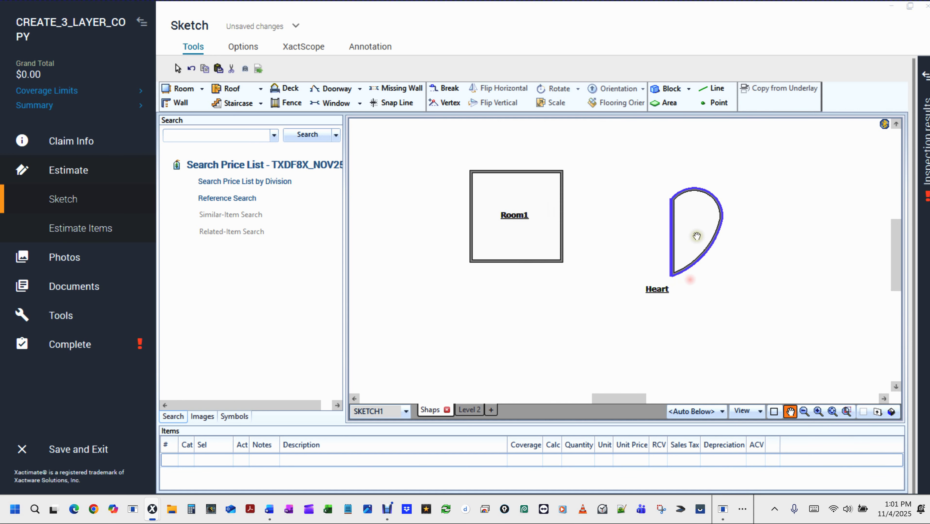
Move the Heart copy's bottom corner up to shorten its straight wall to about 9' inside
scroll(679, 231, up, 5)
scroll(573, 224, down, 2)
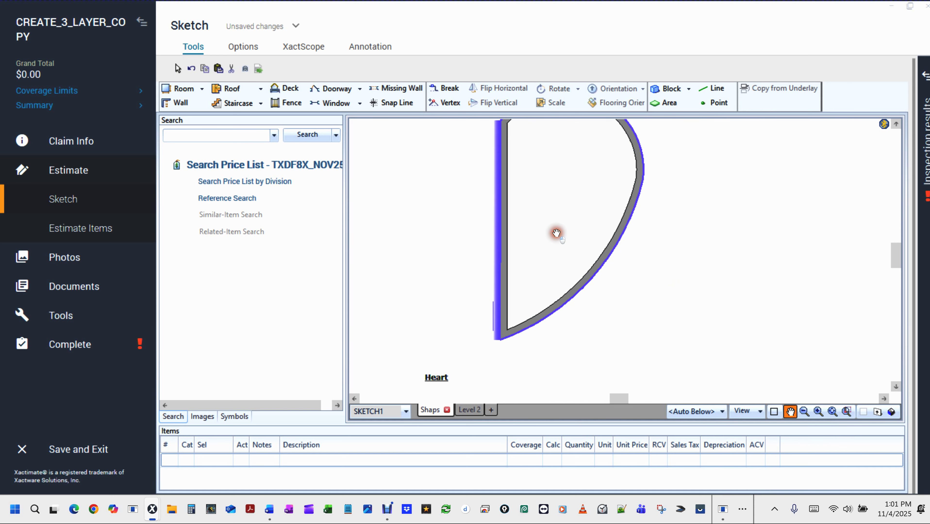
click(547, 296)
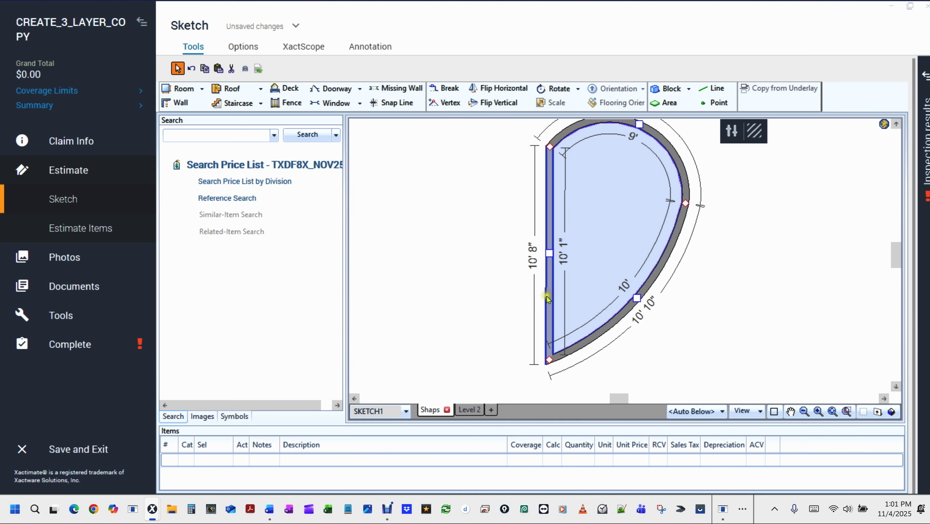
scroll(545, 295, up, 3)
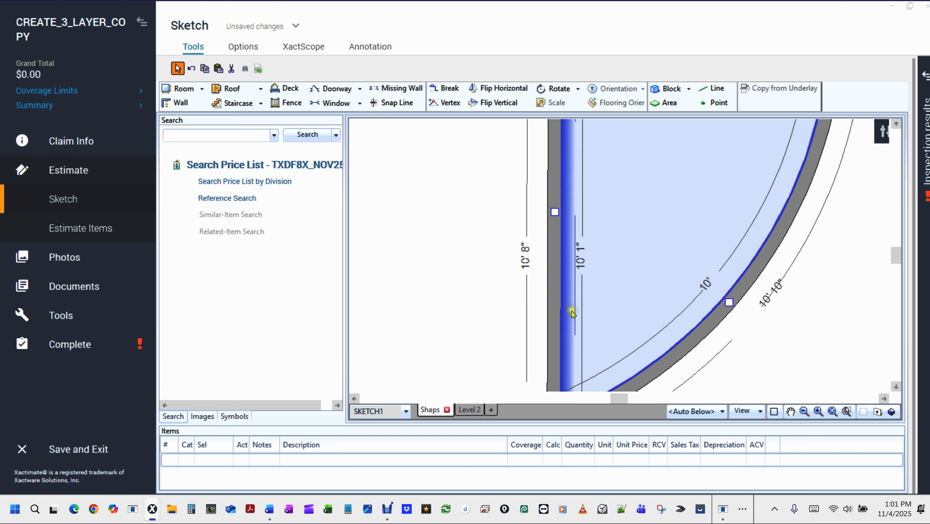
scroll(589, 290, down, 2)
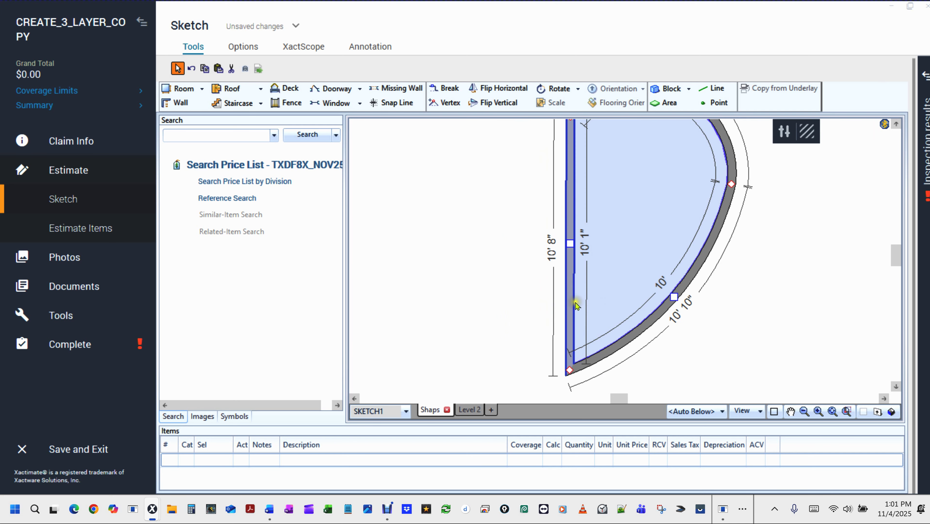
drag(570, 369, 568, 356)
click(551, 253)
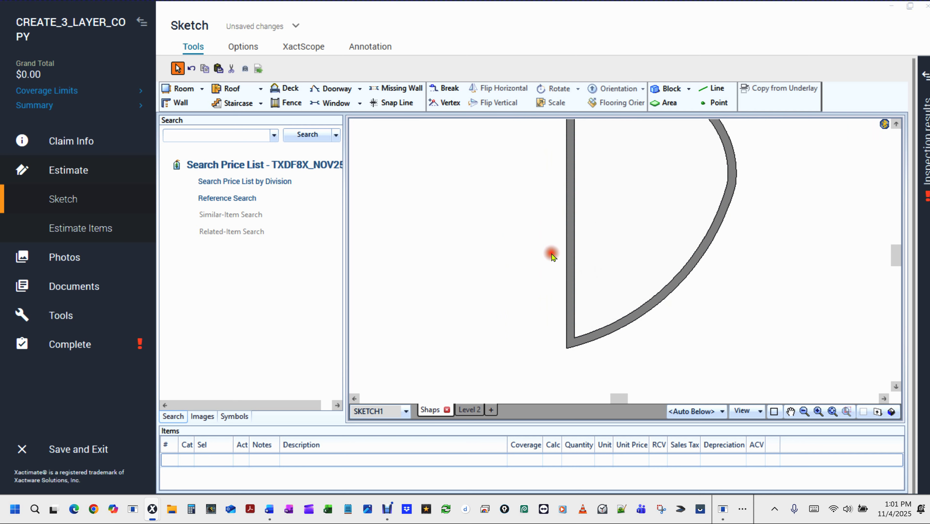
Move the Heart copy against Room1's east wall and delete the wall section between the two rooms
middle_click(571, 236)
scroll(654, 299, down, 2)
click(661, 264)
drag(575, 370, 380, 339)
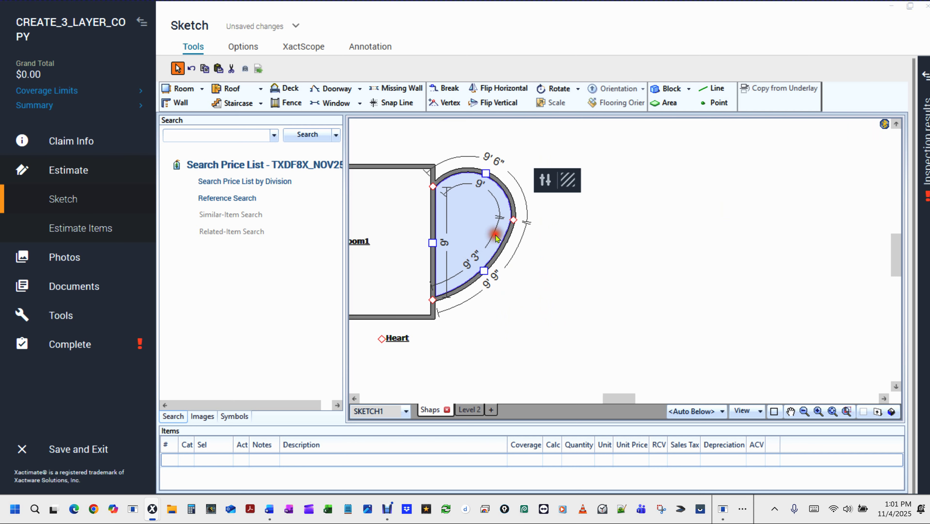
click(431, 249)
key(Delete)
scroll(614, 286, down, 3)
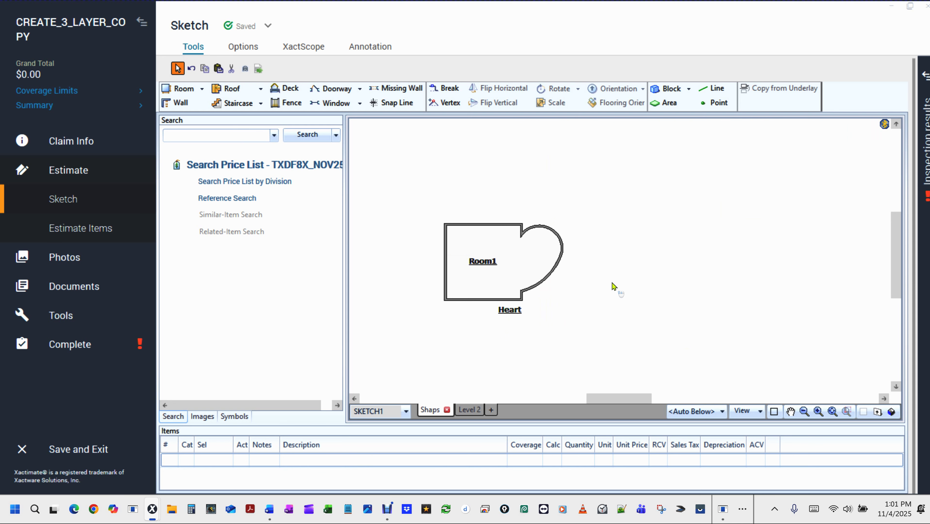
Delete the joined Room1 and Heart copy together, keeping the original row of shapes
scroll(614, 287, up, 1)
drag(614, 286, 709, 278)
scroll(709, 278, up, 1)
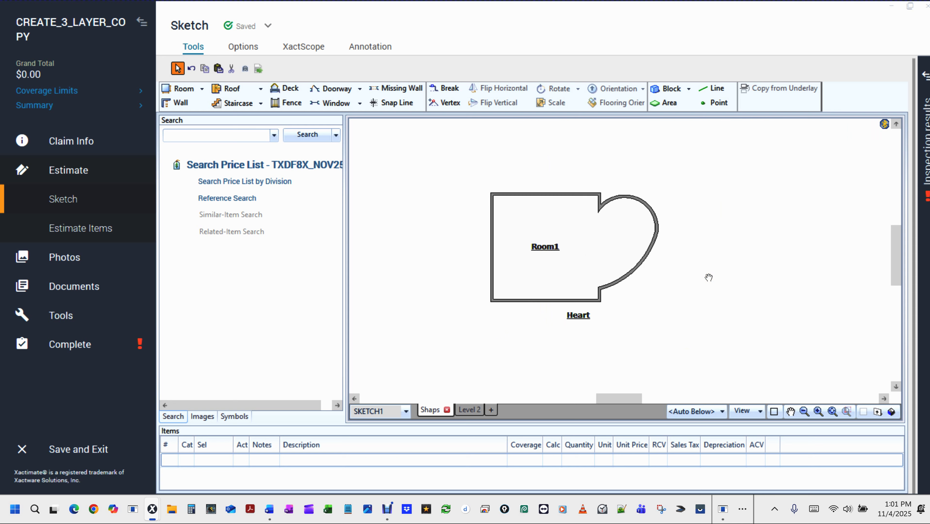
scroll(709, 278, down, 1)
drag(778, 258, 621, 277)
scroll(625, 281, down, 1)
scroll(625, 281, down, 1)
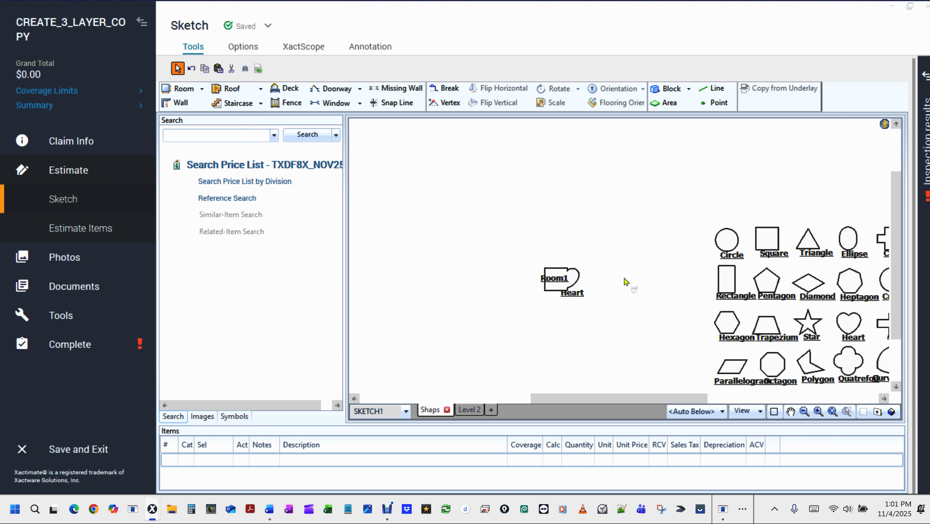
middle_click(691, 255)
click(683, 254)
drag(481, 246, 650, 350)
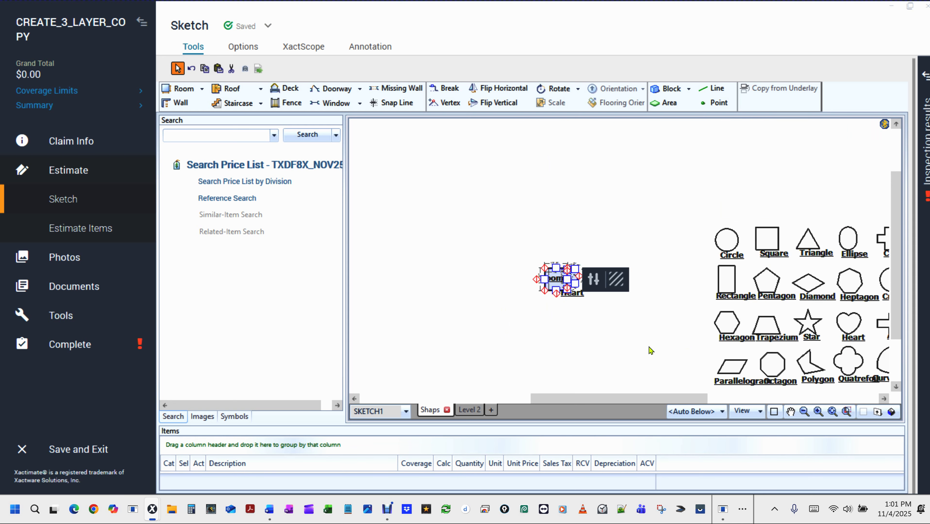
key(Delete)
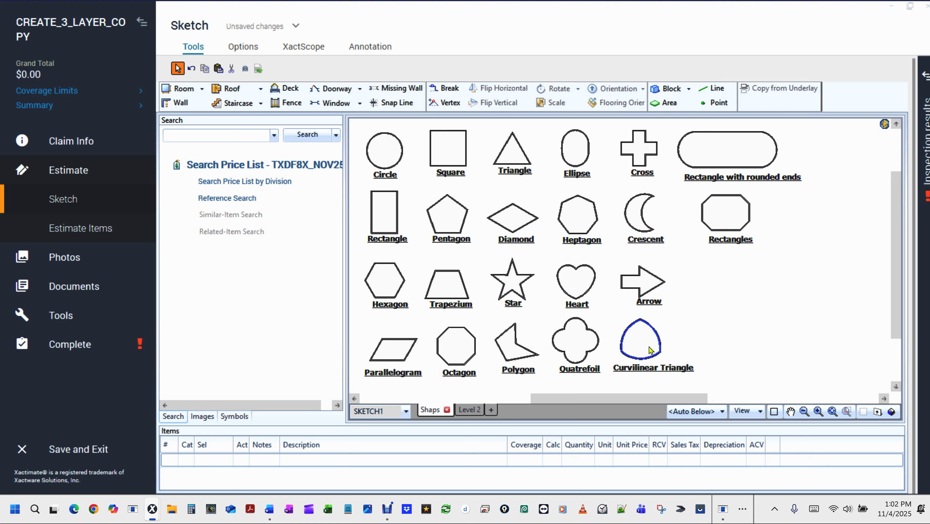
Select the Circle room and examine its curved wall dimensions up close
click(390, 153)
click(390, 154)
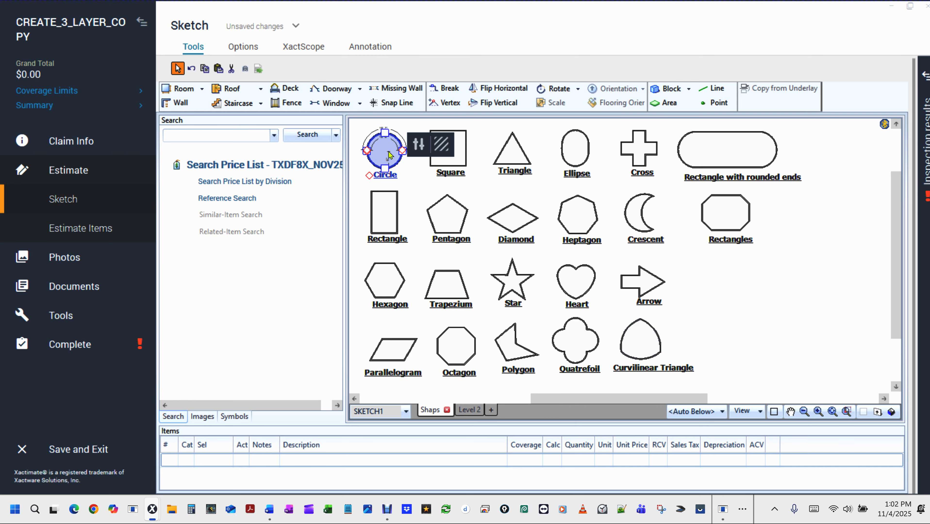
scroll(367, 137, up, 3)
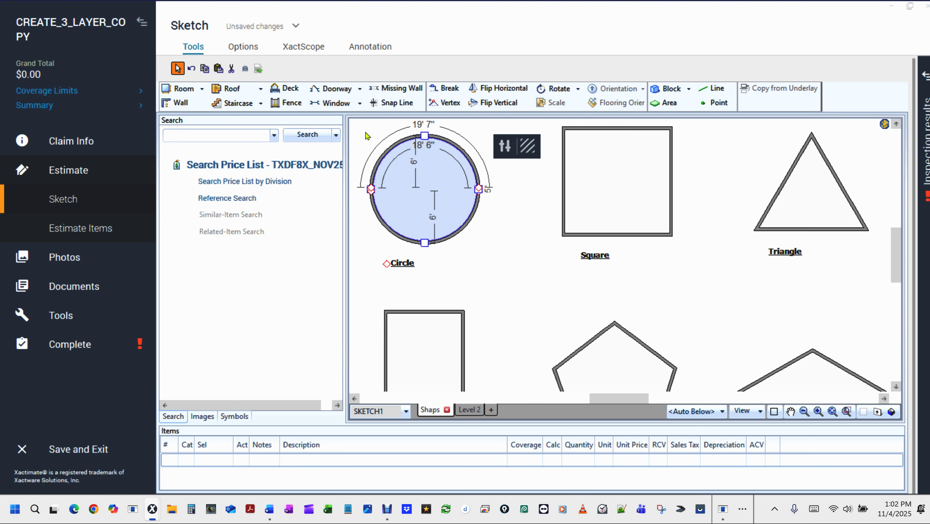
click(543, 273)
scroll(544, 275, down, 3)
scroll(542, 275, down, 1)
double_click(632, 199)
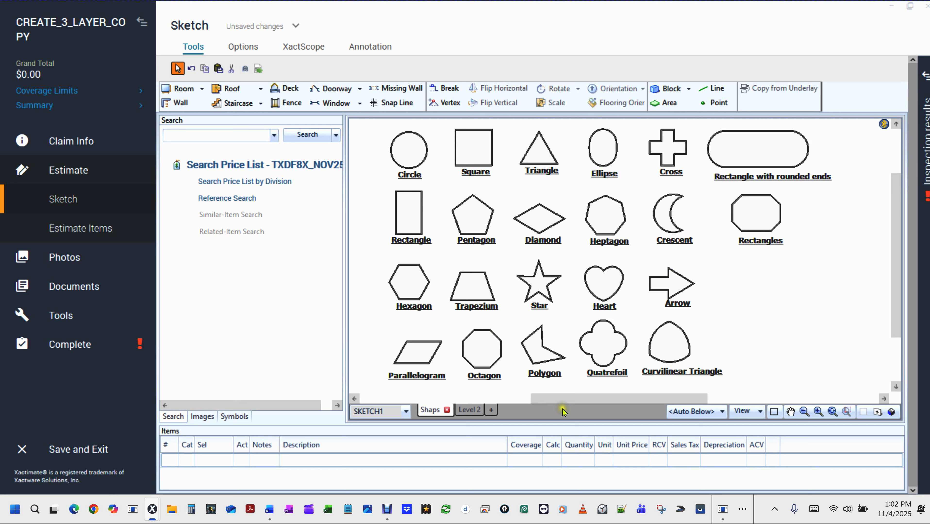
Select the Quatrefoil room and examine the dimensions of its curved walls up close
scroll(632, 382, up, 3)
click(543, 249)
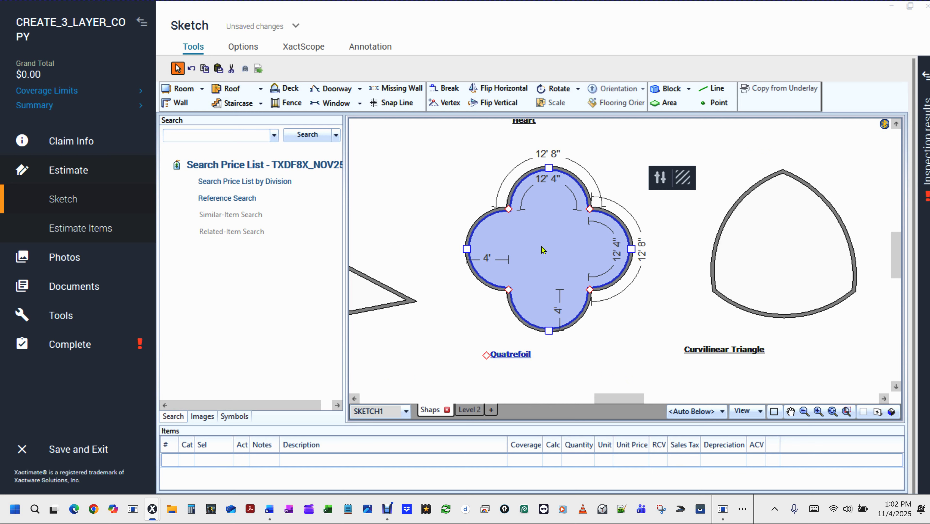
scroll(543, 250, down, 3)
click(795, 326)
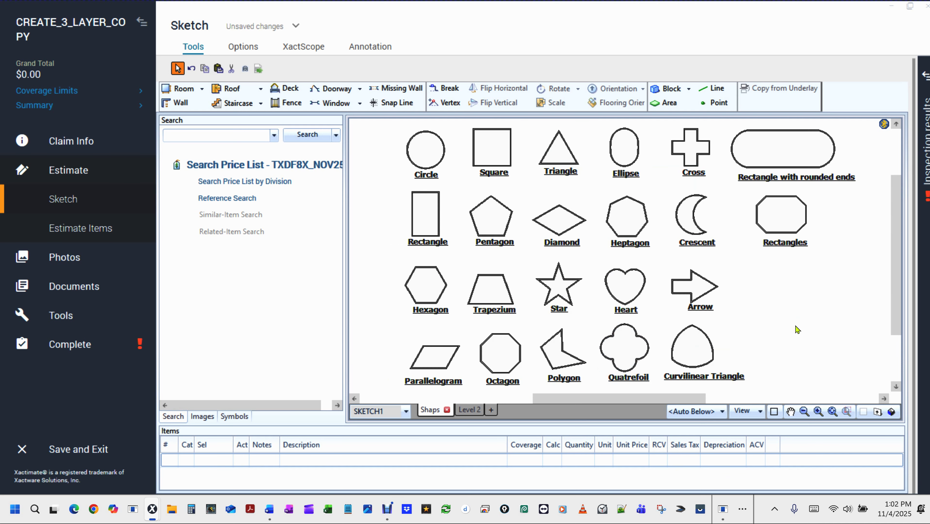
click(634, 345)
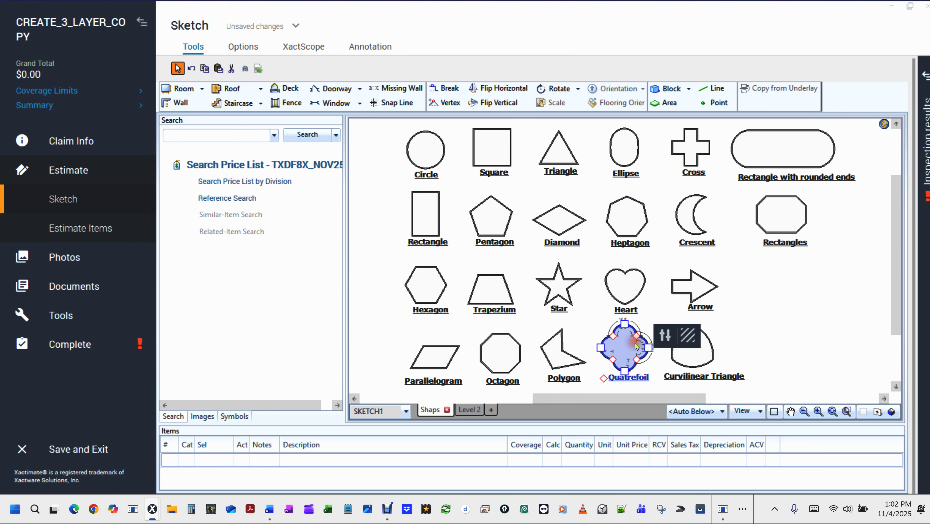
scroll(636, 346, up, 3)
scroll(636, 346, down, 3)
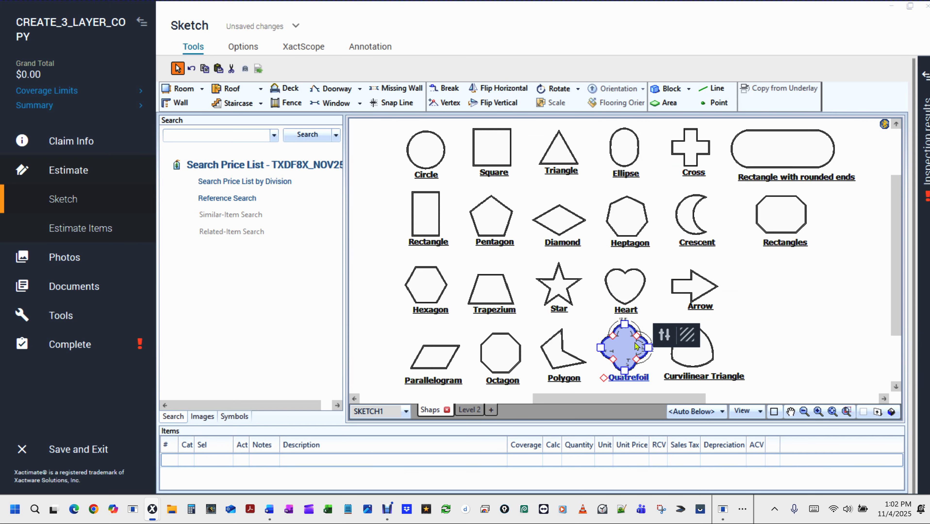
click(789, 292)
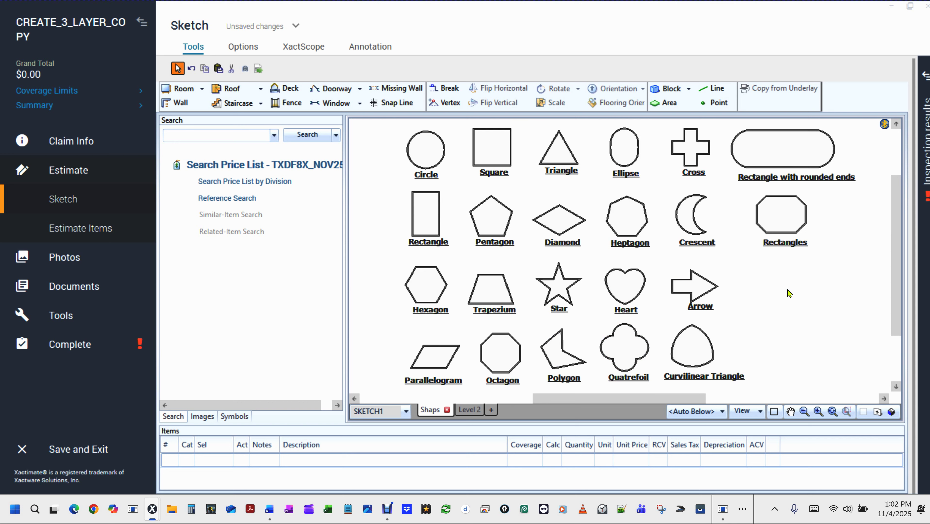
click(772, 303)
scroll(778, 309, down, 1)
click(778, 309)
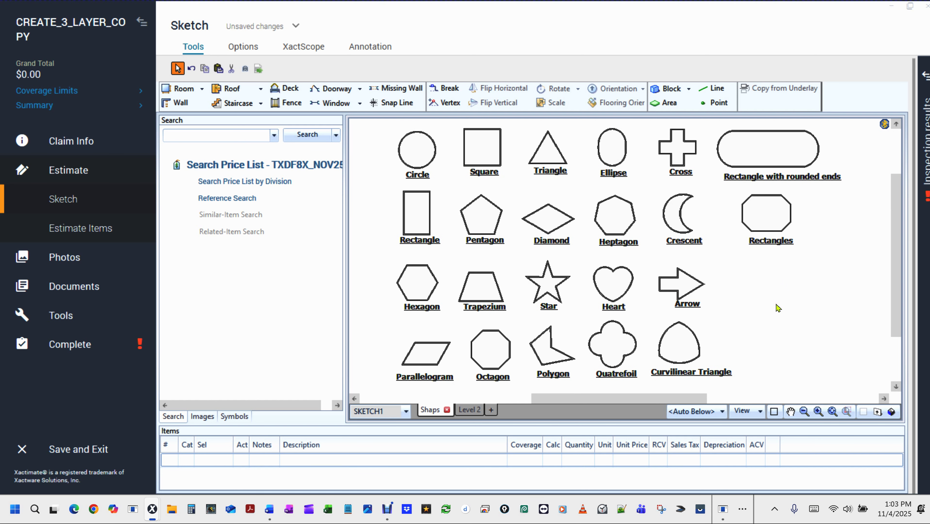